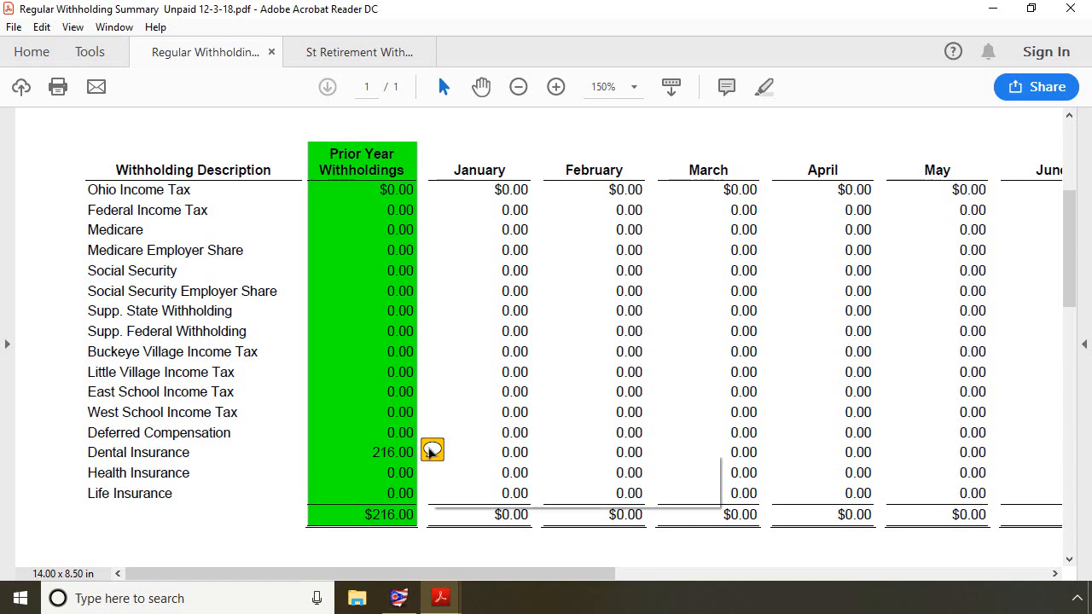
- Open the Regular Unpaid Withholding Clear utility under Payroll utilities and accept the warning message
{"action": "mouse_move", "coordinate": [435, 456]}
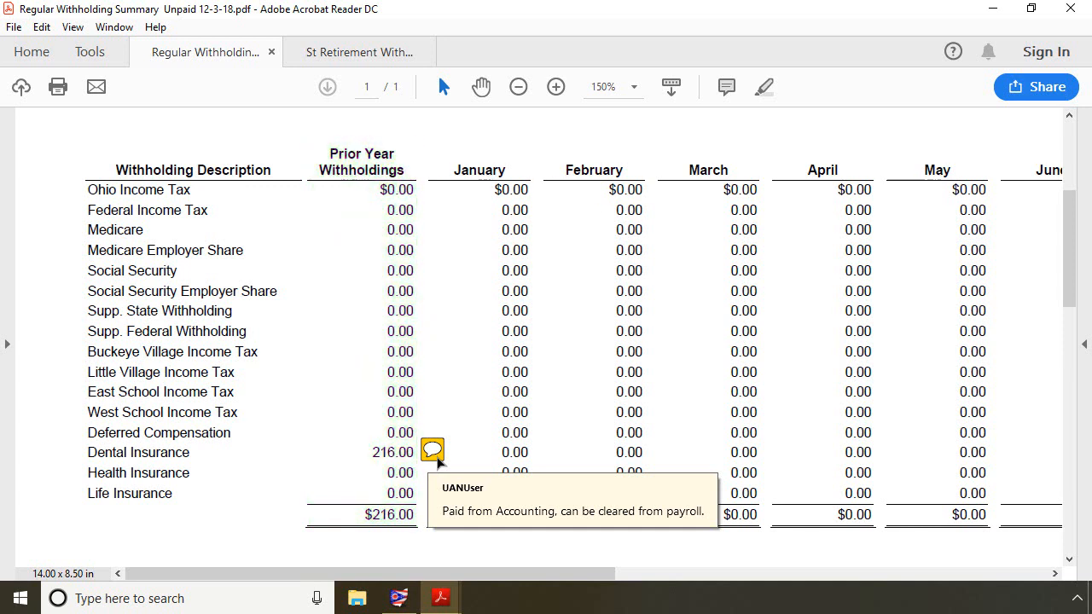
{"action": "left_click", "coordinate": [995, 8]}
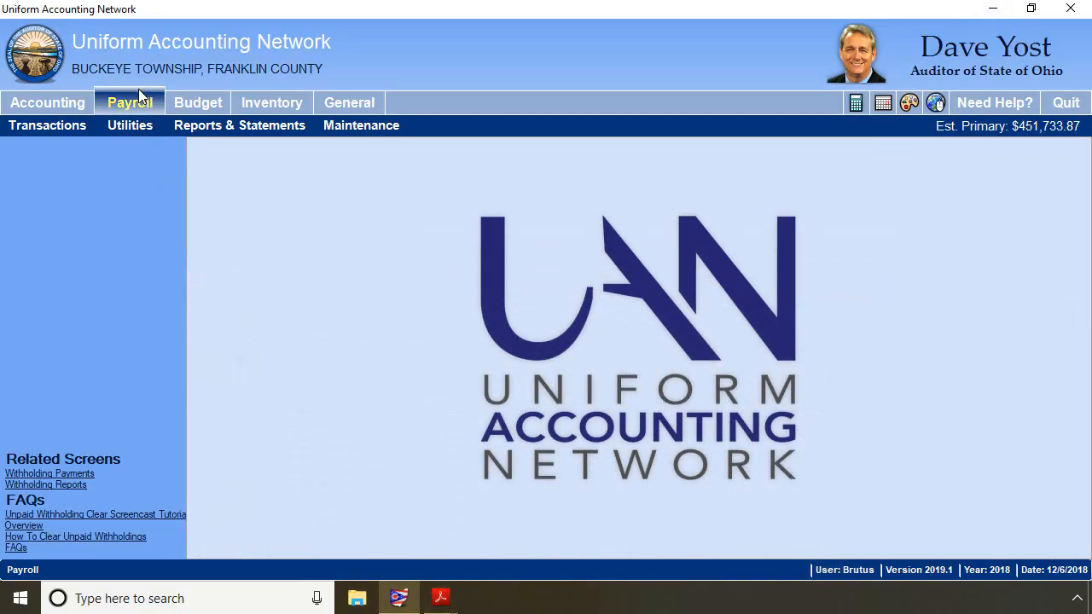
{"action": "left_click", "coordinate": [137, 127]}
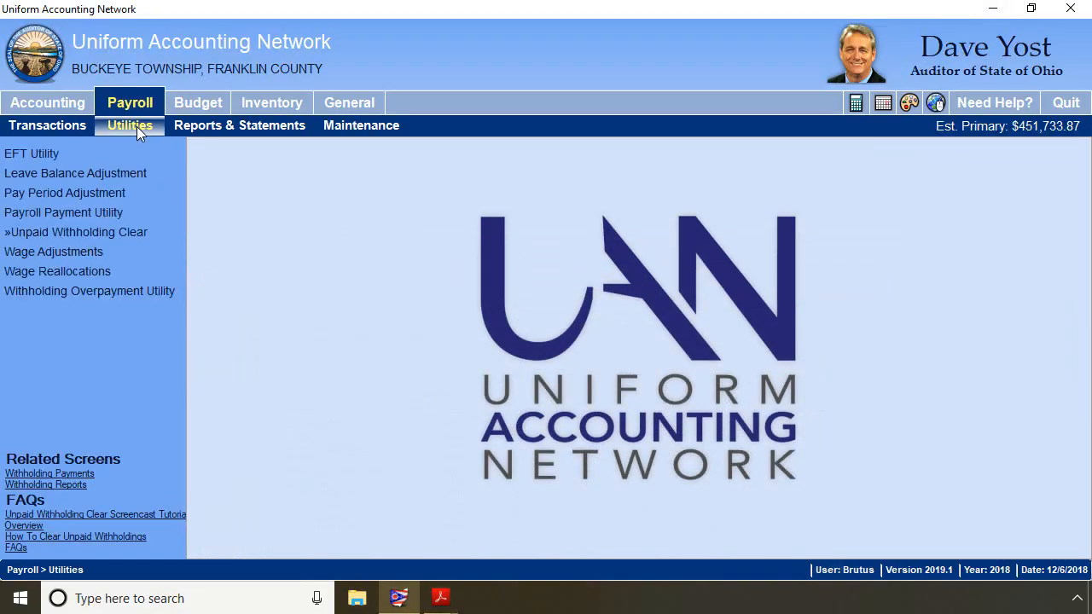
{"action": "left_click", "coordinate": [84, 235]}
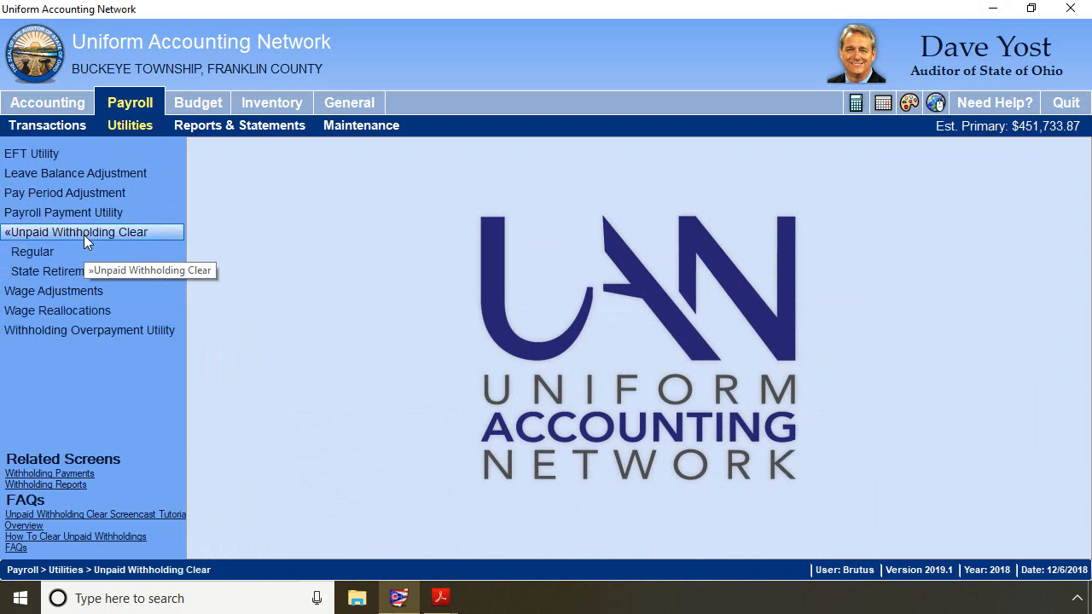
{"action": "left_click", "coordinate": [28, 254]}
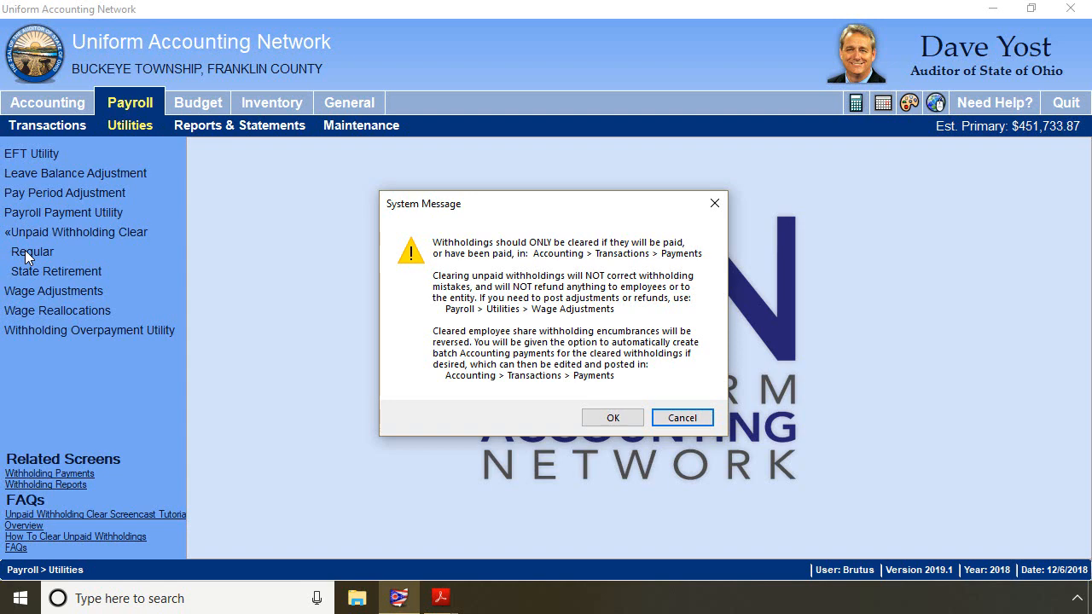
{"action": "left_click", "coordinate": [593, 418]}
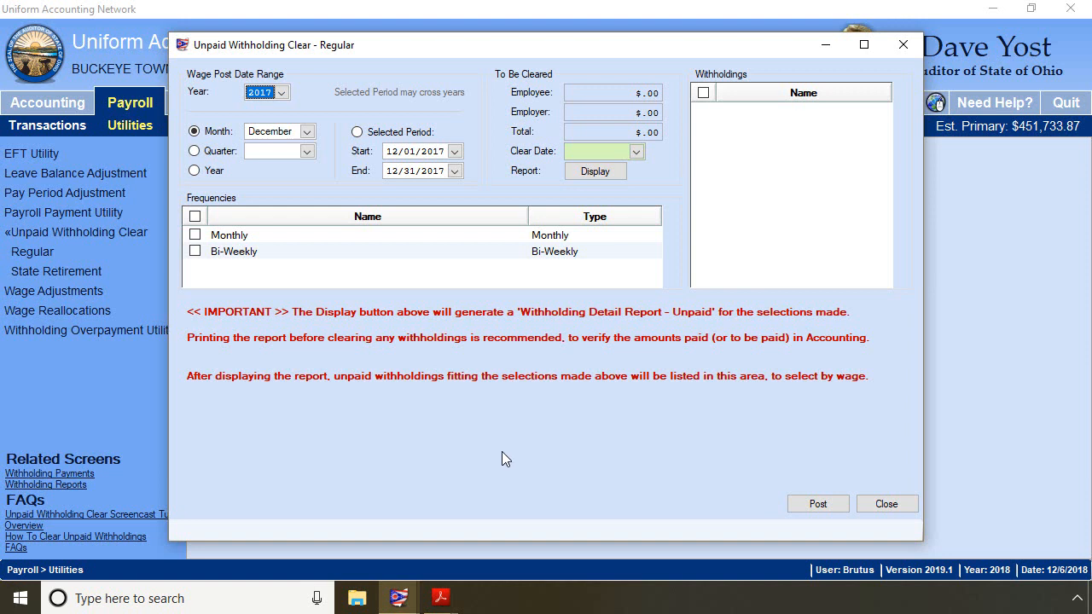
- Select both the Monthly and Bi-Weekly frequencies and the Dental Insurance withholding
{"action": "left_click", "coordinate": [191, 219]}
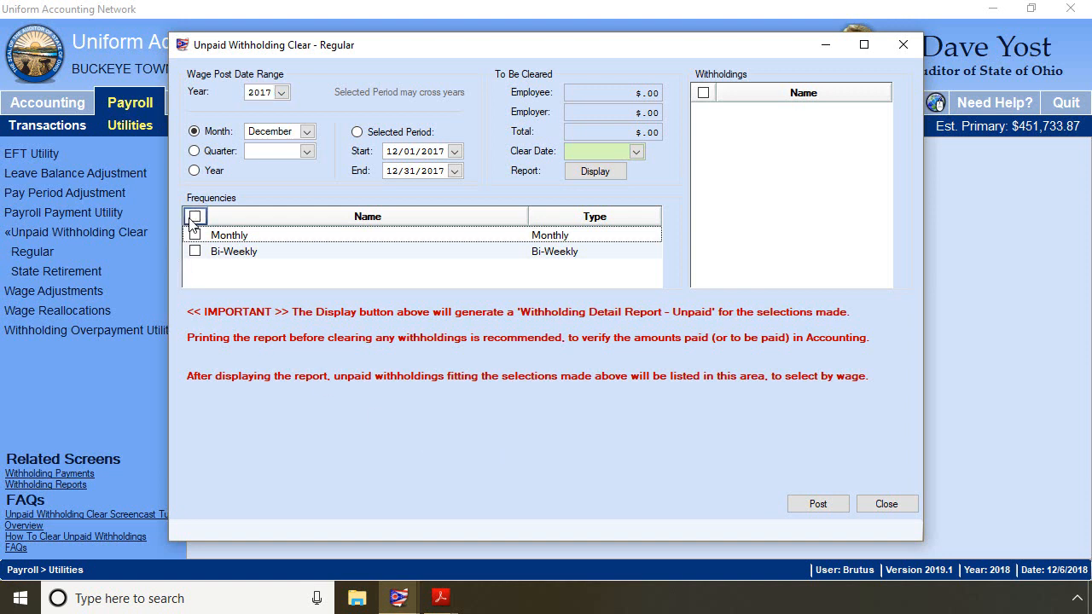
{"action": "left_click", "coordinate": [194, 218]}
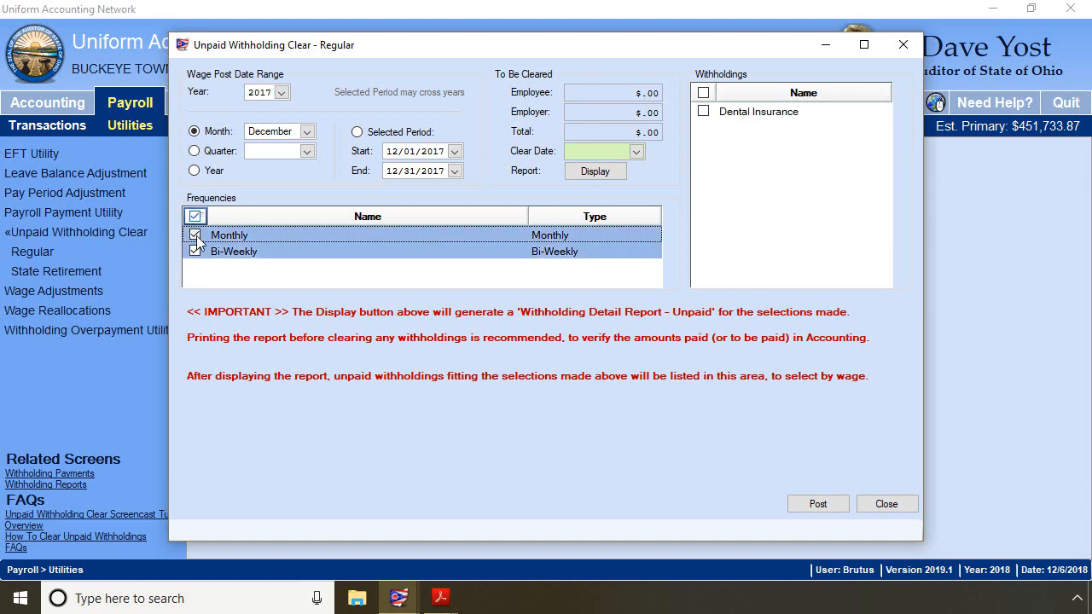
{"action": "left_click", "coordinate": [704, 113]}
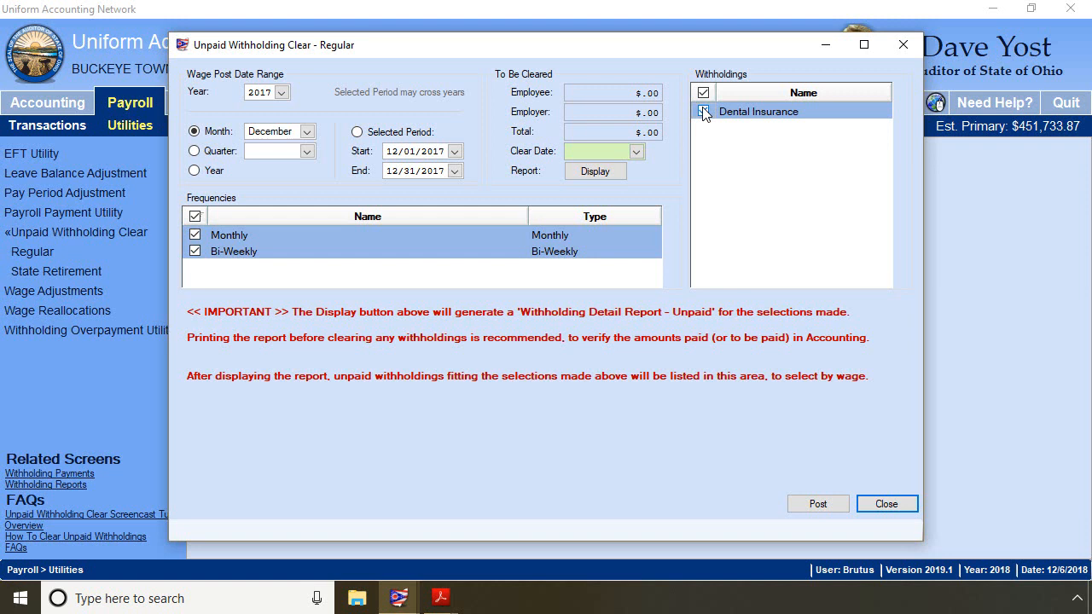
- Display the Withholding Detail - Unpaid report, print it, and close the report viewer
{"action": "left_click", "coordinate": [595, 172]}
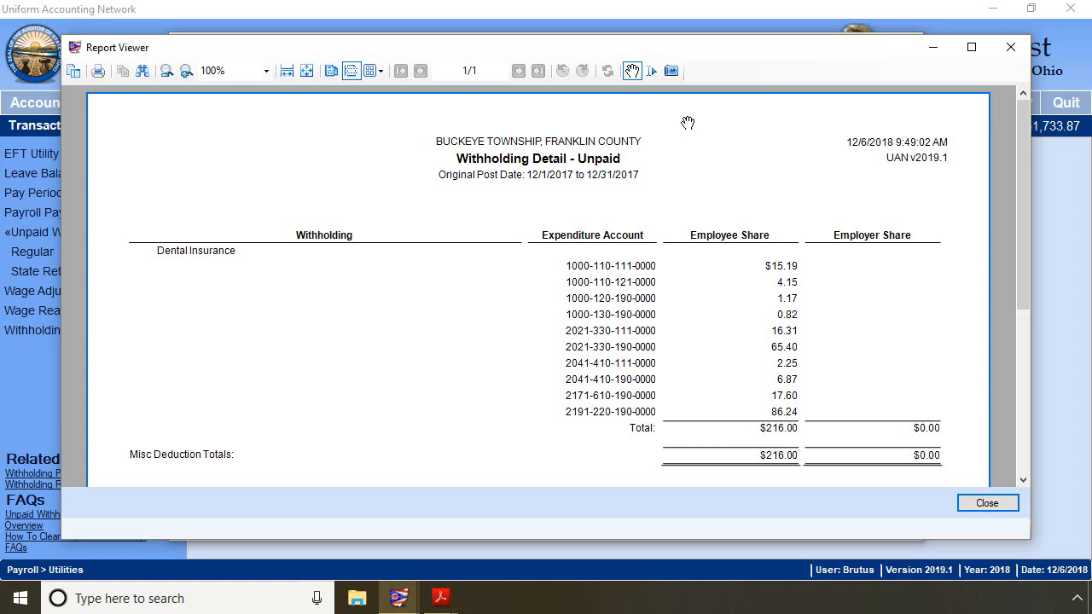
{"action": "left_click", "coordinate": [99, 75]}
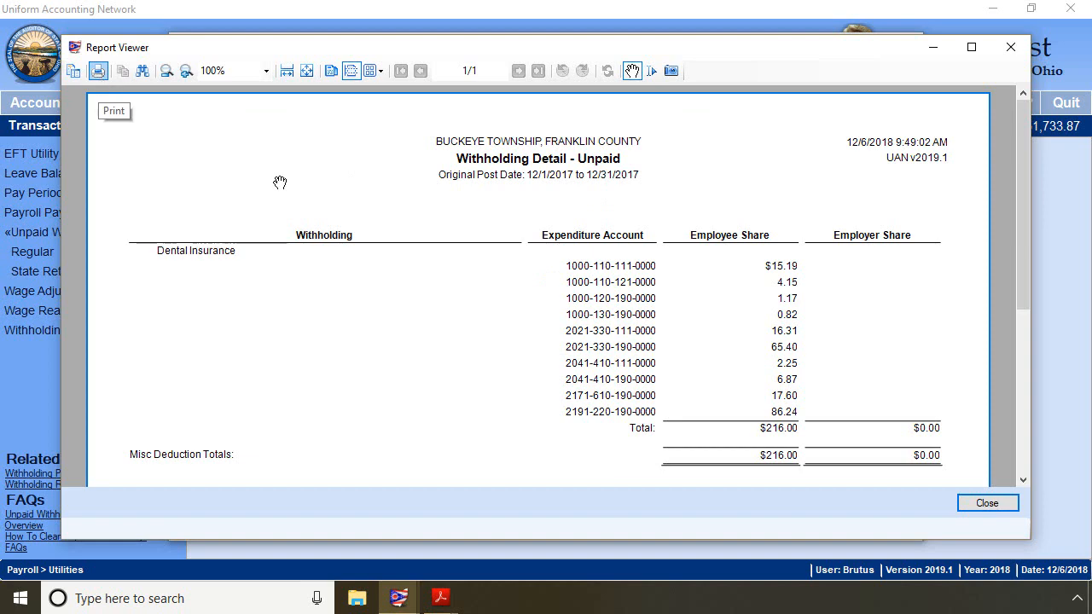
{"action": "left_click", "coordinate": [987, 505]}
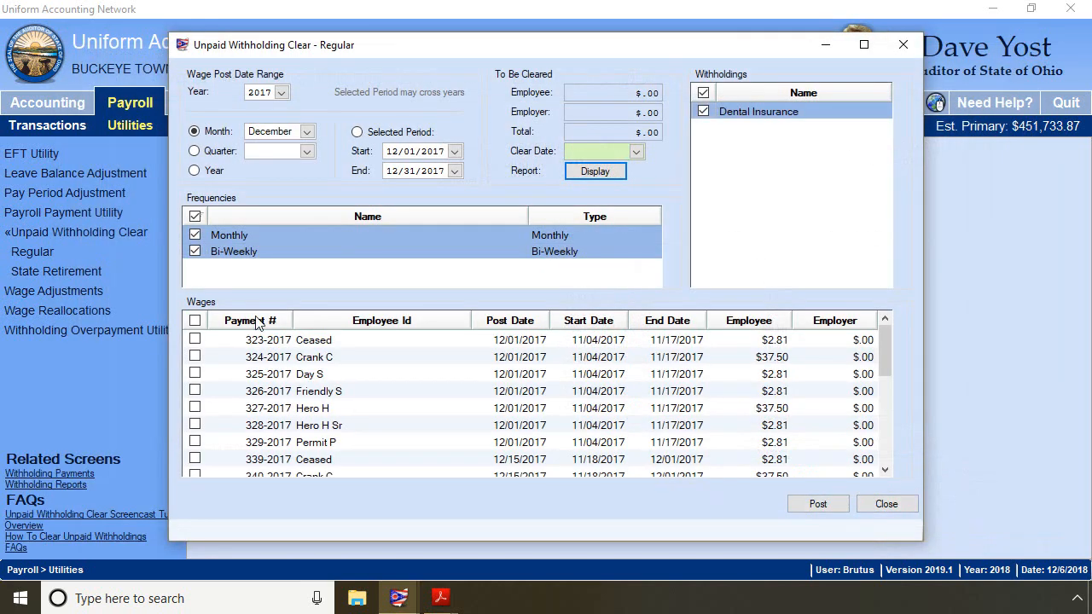
- Select all listed wages and set the clear date to 12/06/2018
{"action": "left_click", "coordinate": [195, 320]}
{"action": "left_click", "coordinate": [196, 321]}
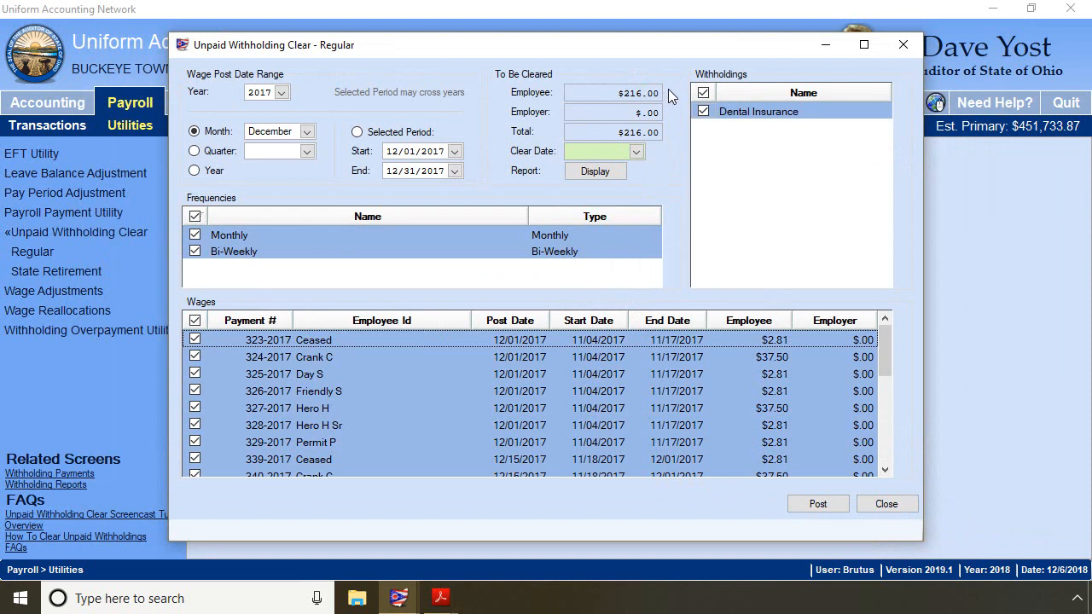
{"action": "left_click", "coordinate": [637, 151]}
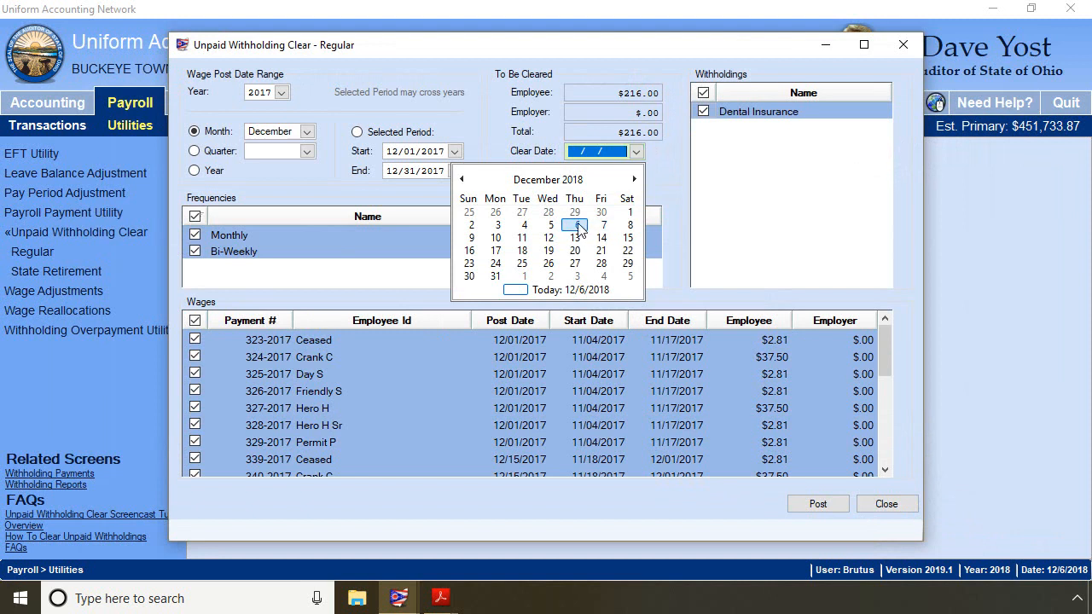
{"action": "left_click", "coordinate": [578, 225]}
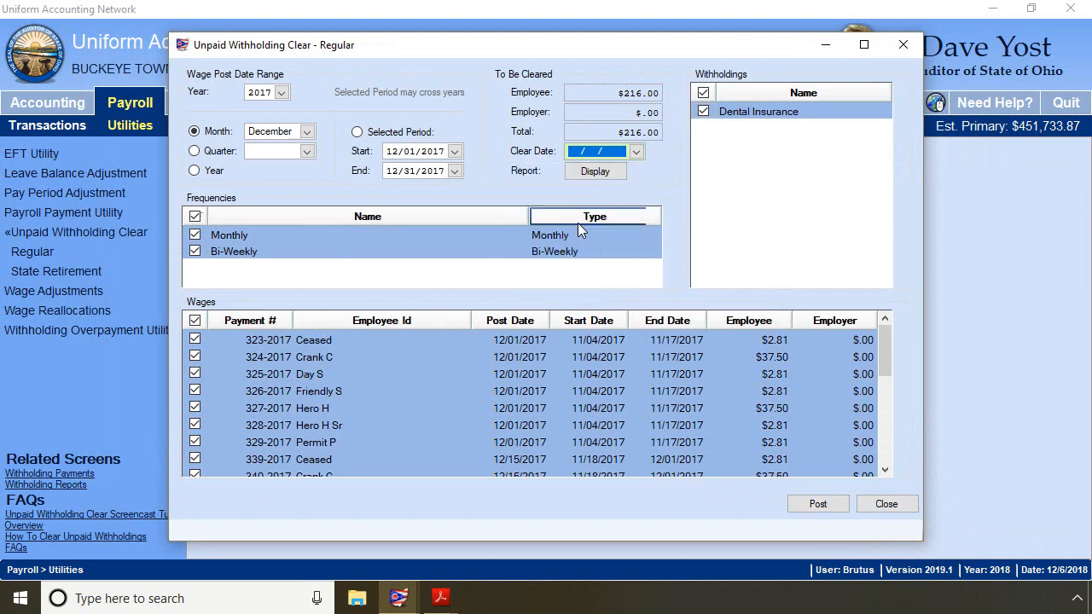
- Post the clearing, acknowledge the prior-year notice, decline creating a batch Accounting payment, and close the utility
{"action": "left_click", "coordinate": [818, 504]}
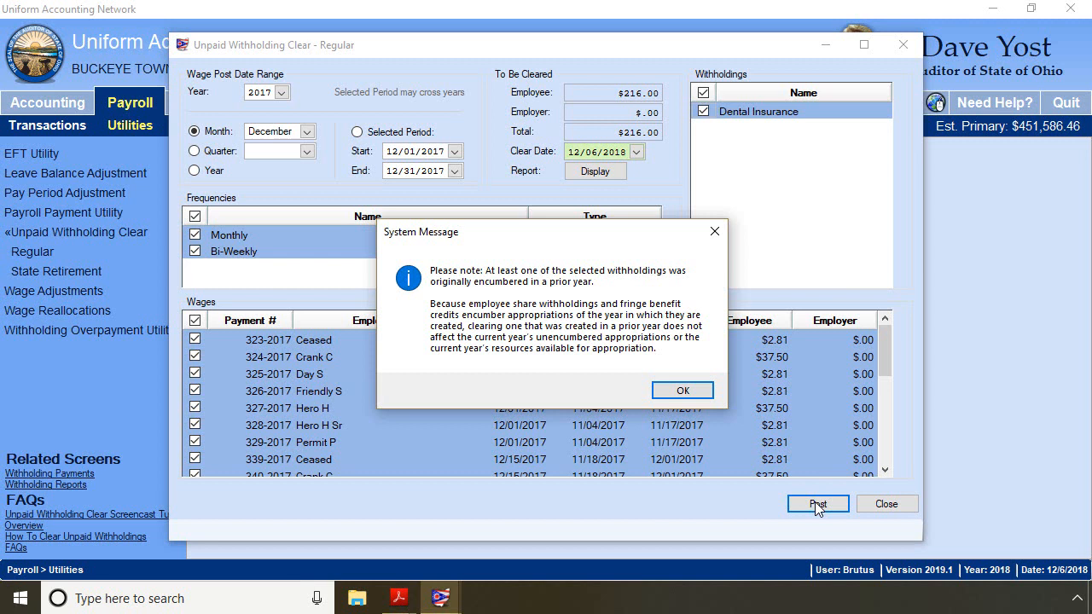
{"action": "left_click", "coordinate": [683, 392]}
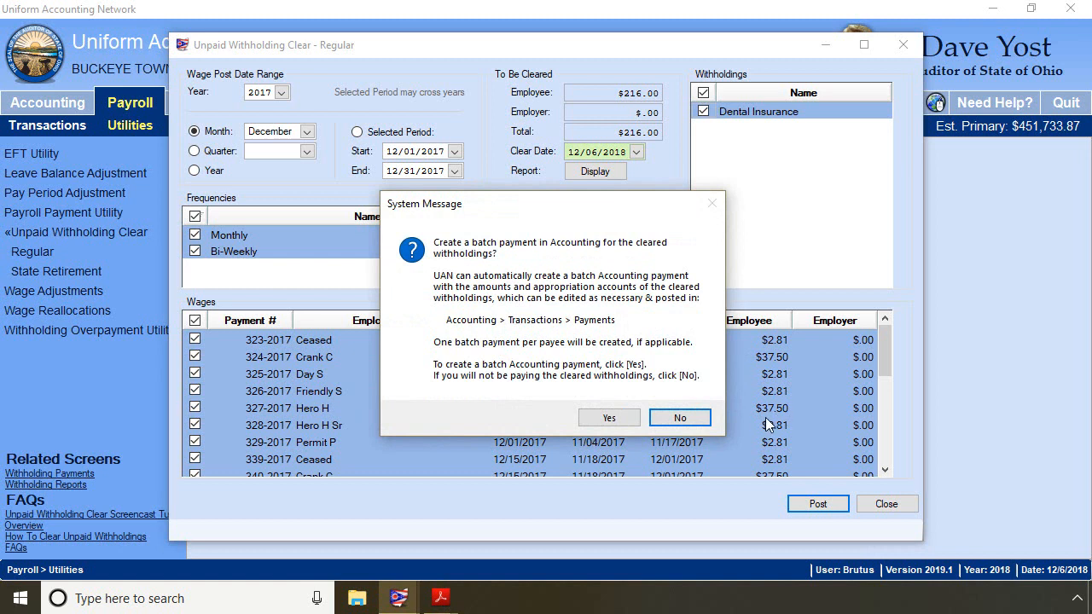
{"action": "left_click", "coordinate": [694, 420]}
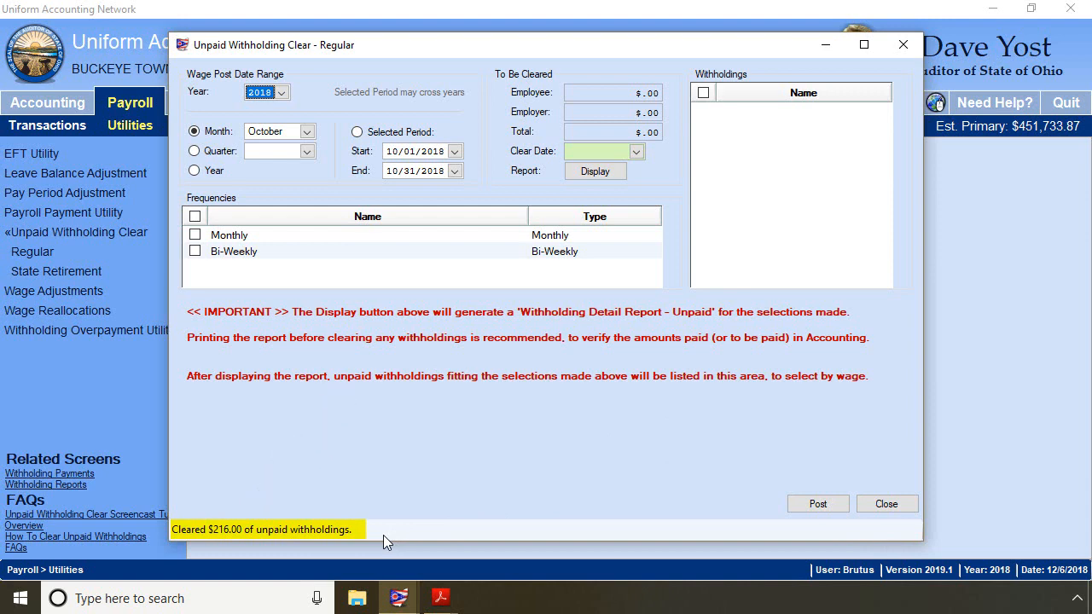
{"action": "left_click", "coordinate": [888, 505]}
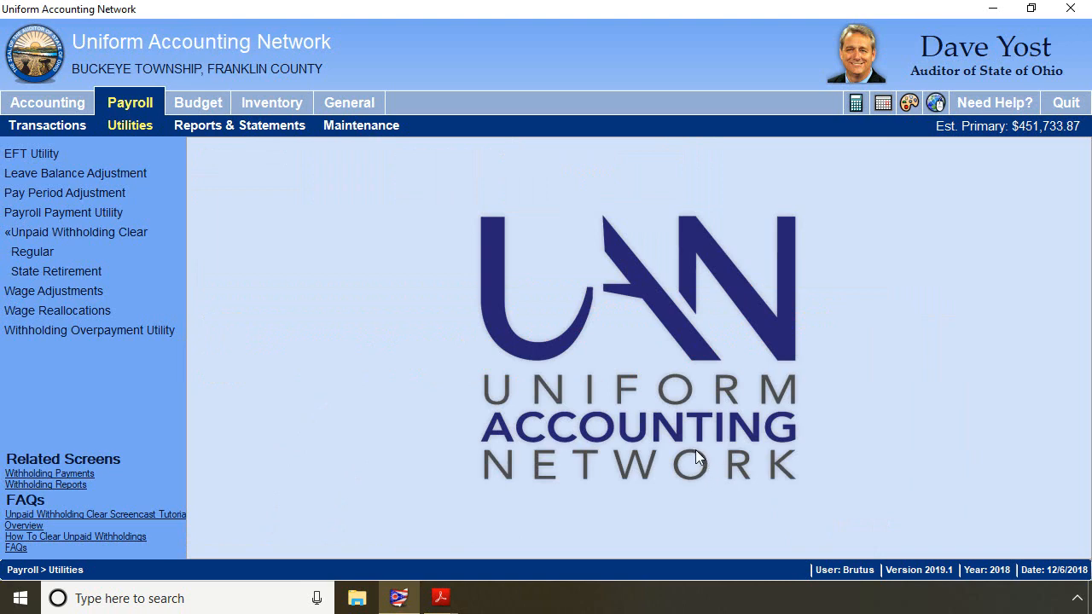
- Open the St Retirement withholding summary PDF and read the comment on the prior-year OPERS amounts
{"action": "left_click", "coordinate": [437, 596]}
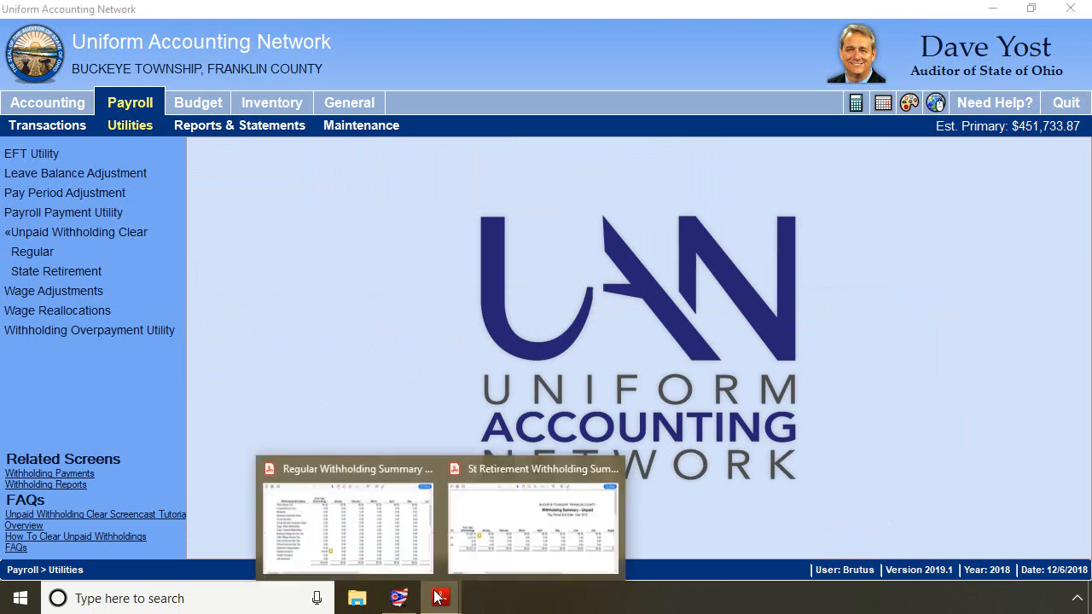
{"action": "left_click", "coordinate": [387, 542]}
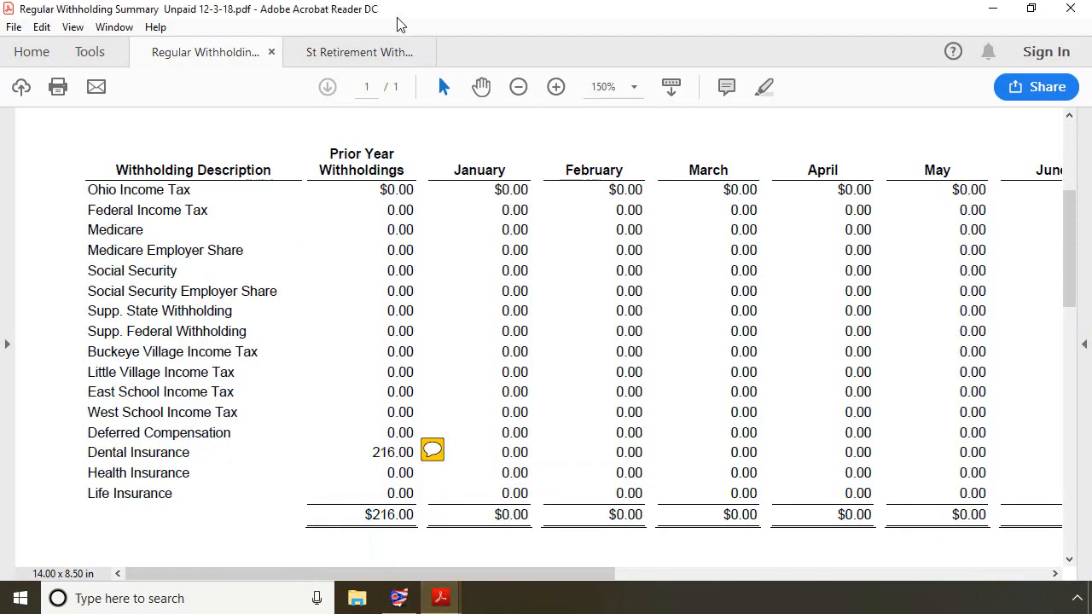
{"action": "left_click", "coordinate": [350, 58]}
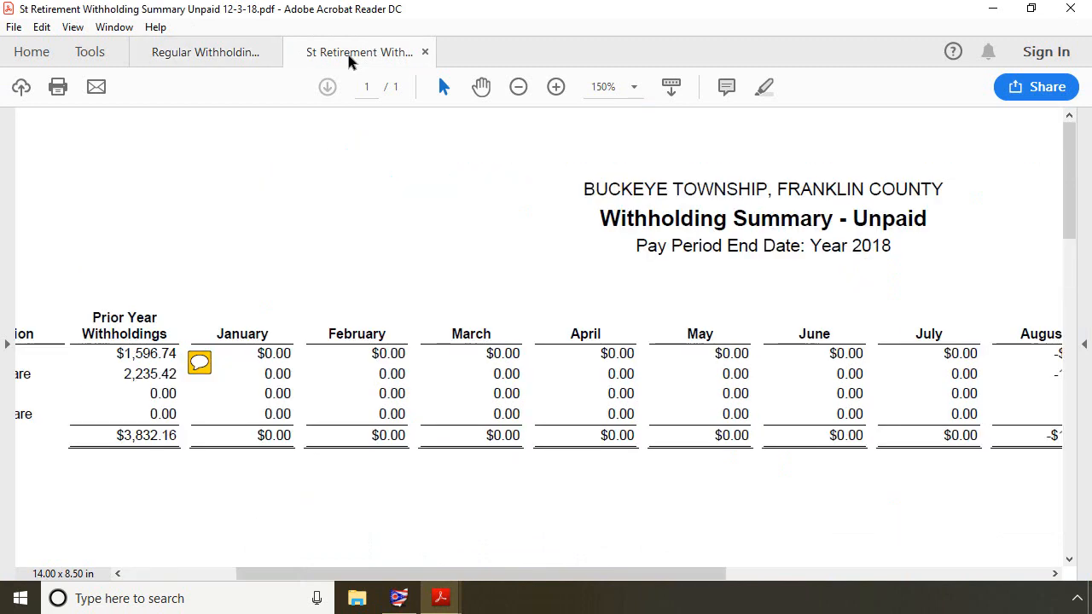
{"action": "left_click_drag", "start_coordinate": [505, 575], "coordinate": [288, 561]}
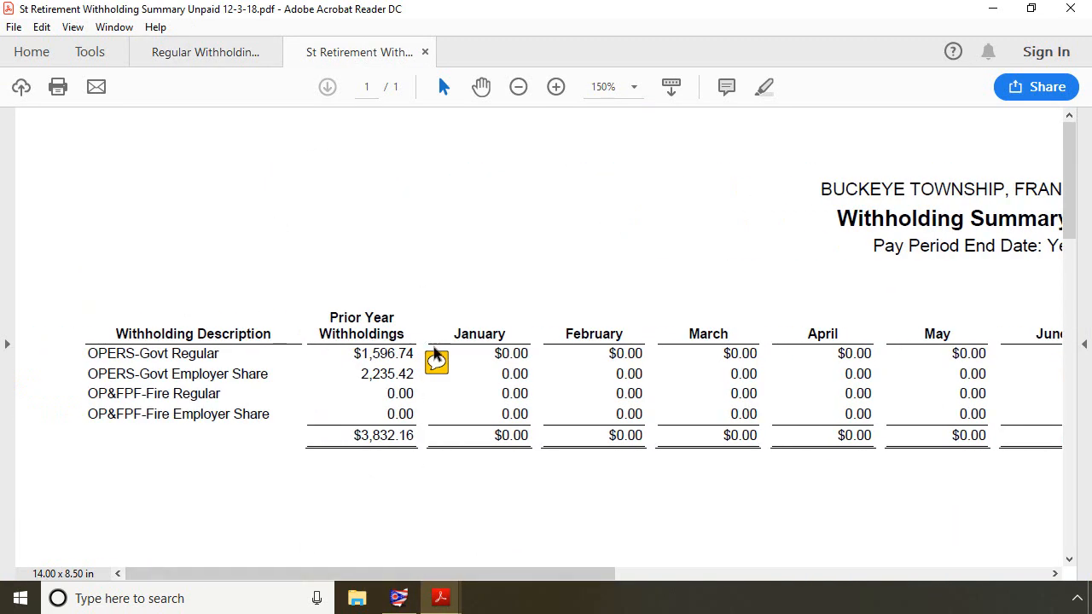
{"action": "mouse_move", "coordinate": [436, 362]}
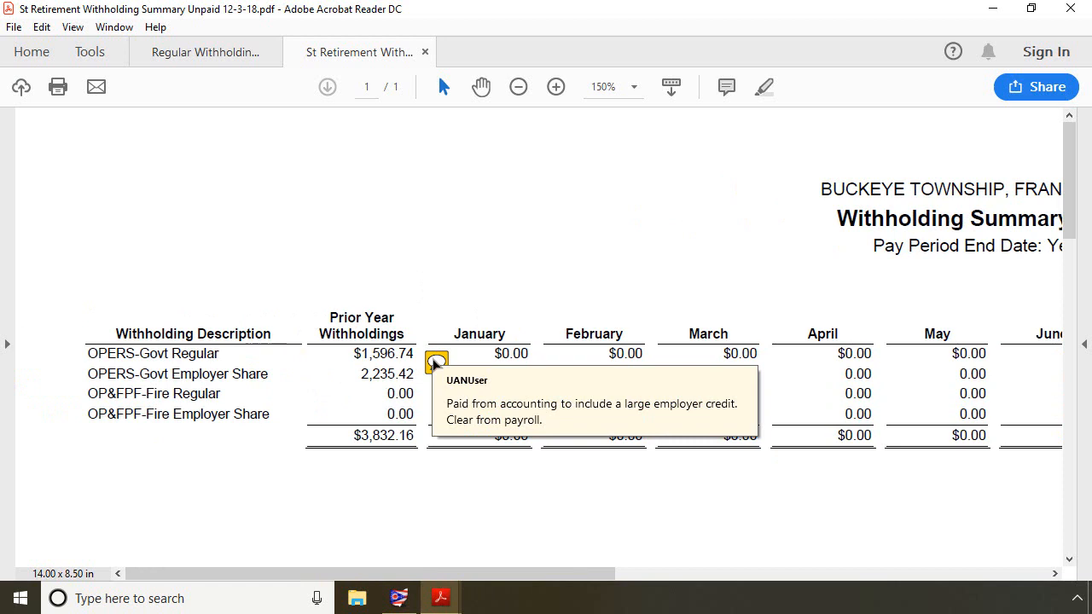
- Open the State Retirement Unpaid Withholding Clear utility and accept the warning message
{"action": "left_click", "coordinate": [992, 8]}
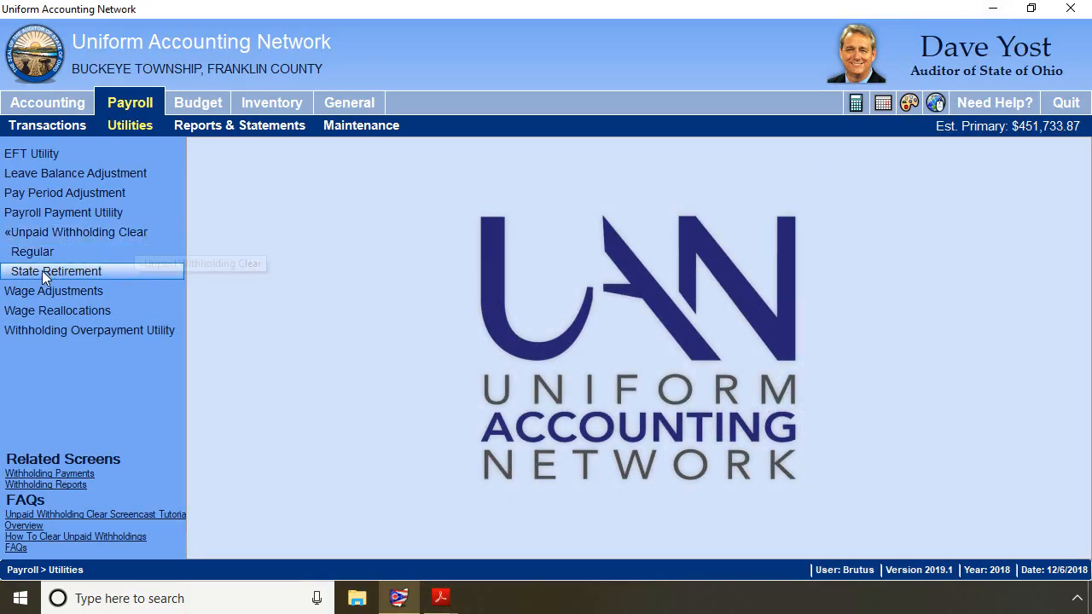
{"action": "left_click", "coordinate": [86, 276]}
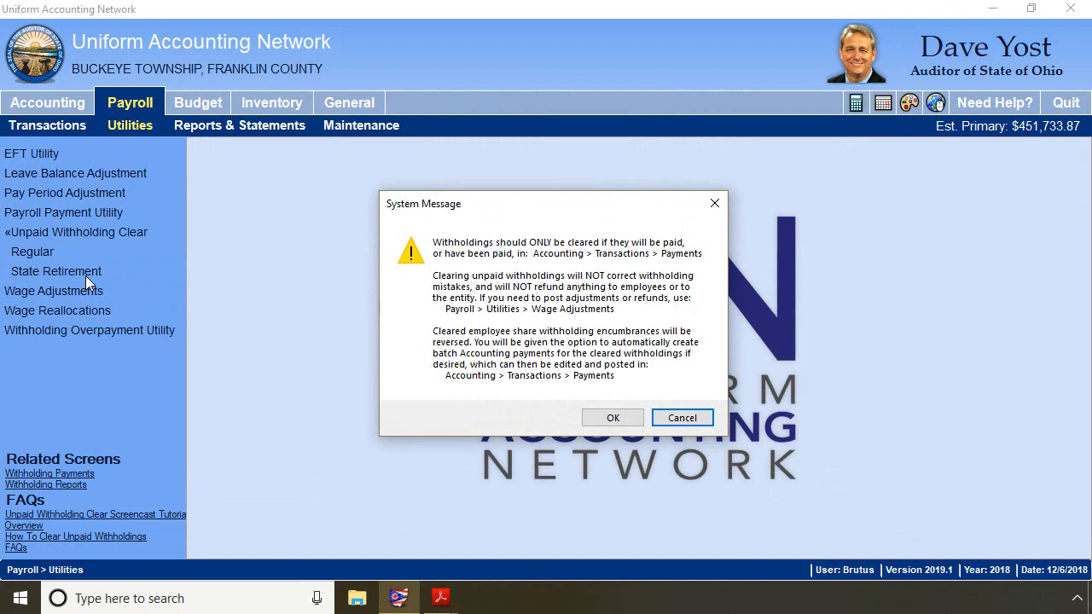
{"action": "left_click", "coordinate": [611, 418]}
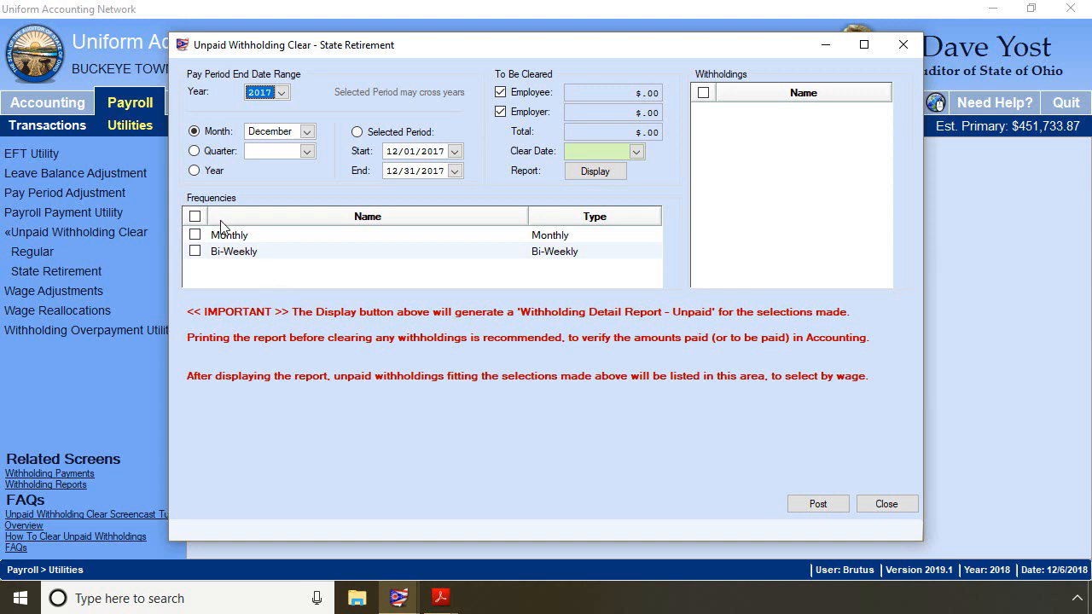
- Select both the Monthly and Bi-Weekly frequencies and the OPERS-Govt withholding
{"action": "left_click", "coordinate": [194, 218]}
{"action": "left_click", "coordinate": [193, 217]}
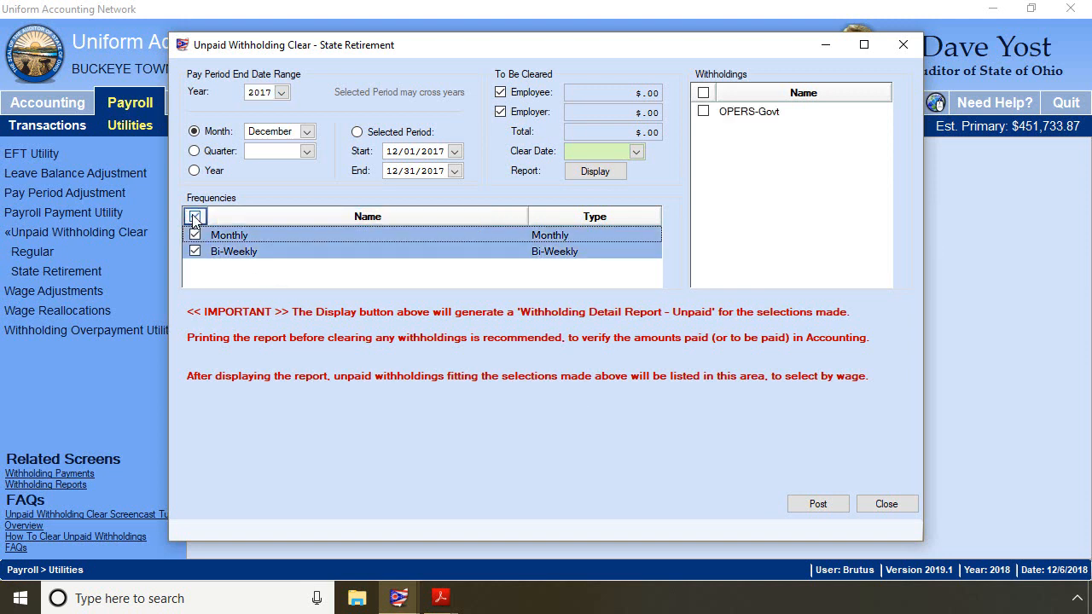
{"action": "left_click", "coordinate": [703, 113]}
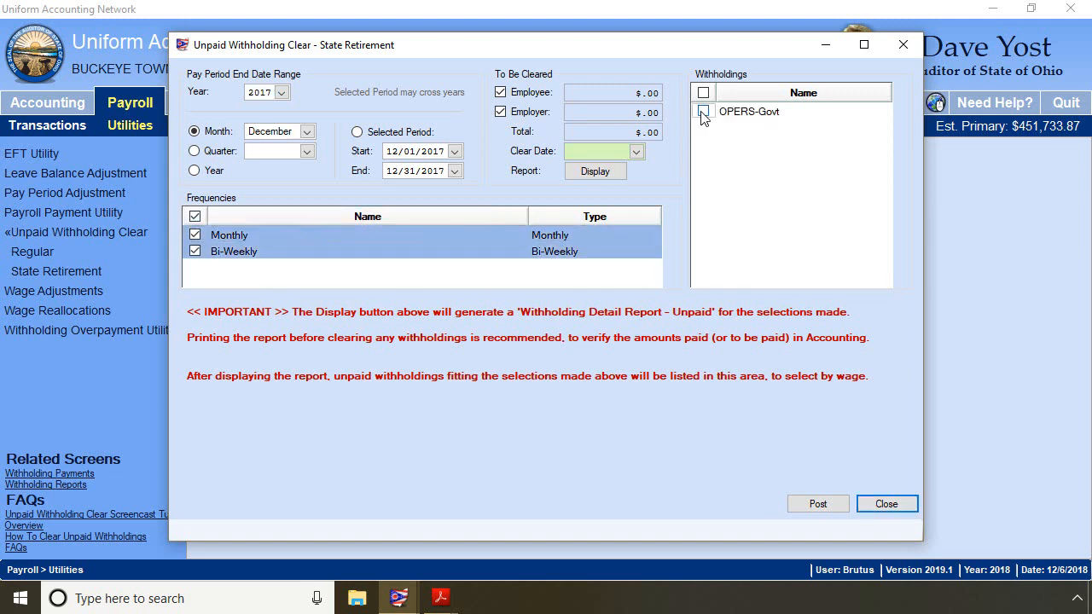
{"action": "left_click", "coordinate": [703, 113]}
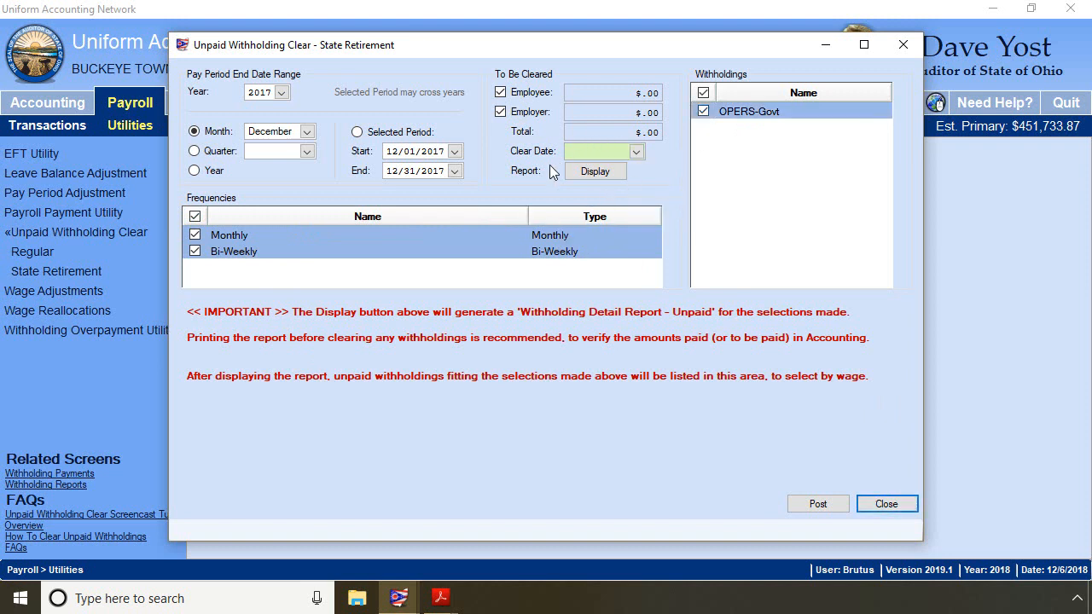
- Display the Withholding Detail - Unpaid report for OPERS-Govt, review it, and close the viewer
{"action": "left_click", "coordinate": [614, 173]}
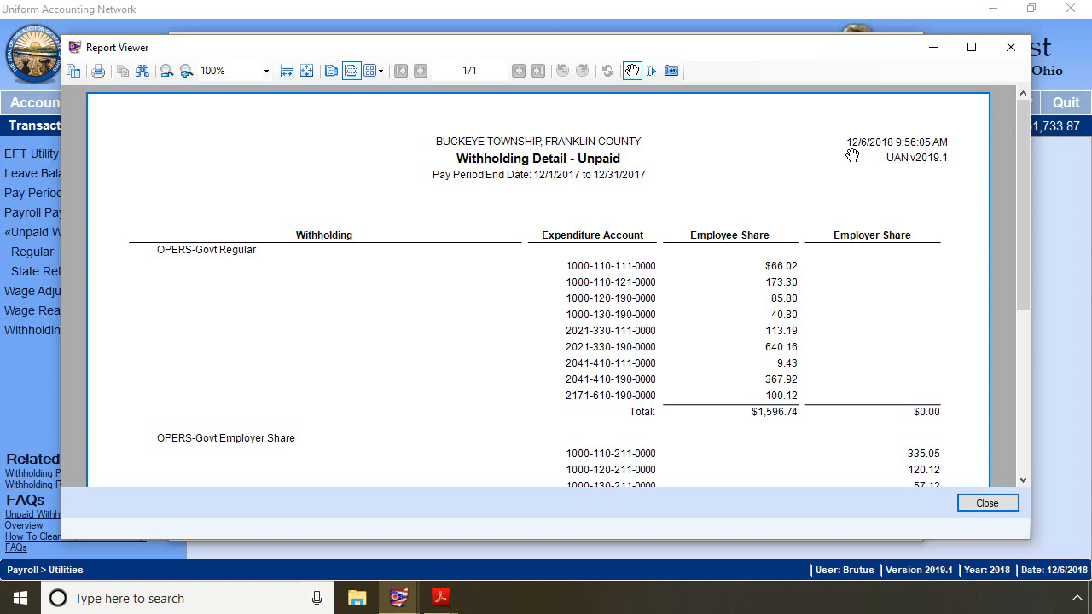
{"action": "scroll", "coordinate": [854, 155], "scroll_direction": "down", "scroll_amount": 2}
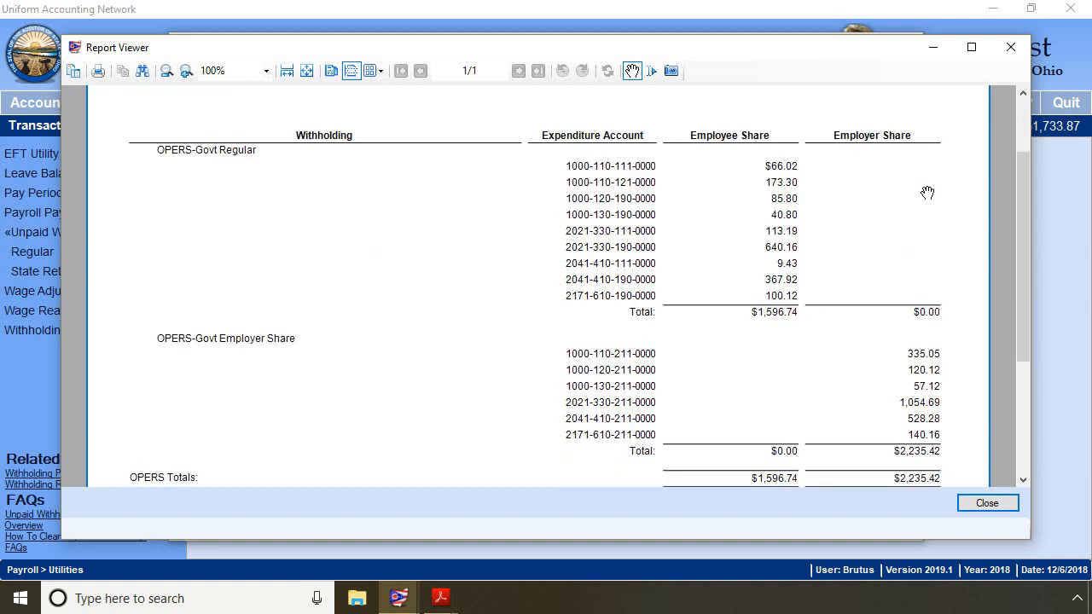
{"action": "scroll", "coordinate": [928, 192], "scroll_direction": "down", "scroll_amount": 2}
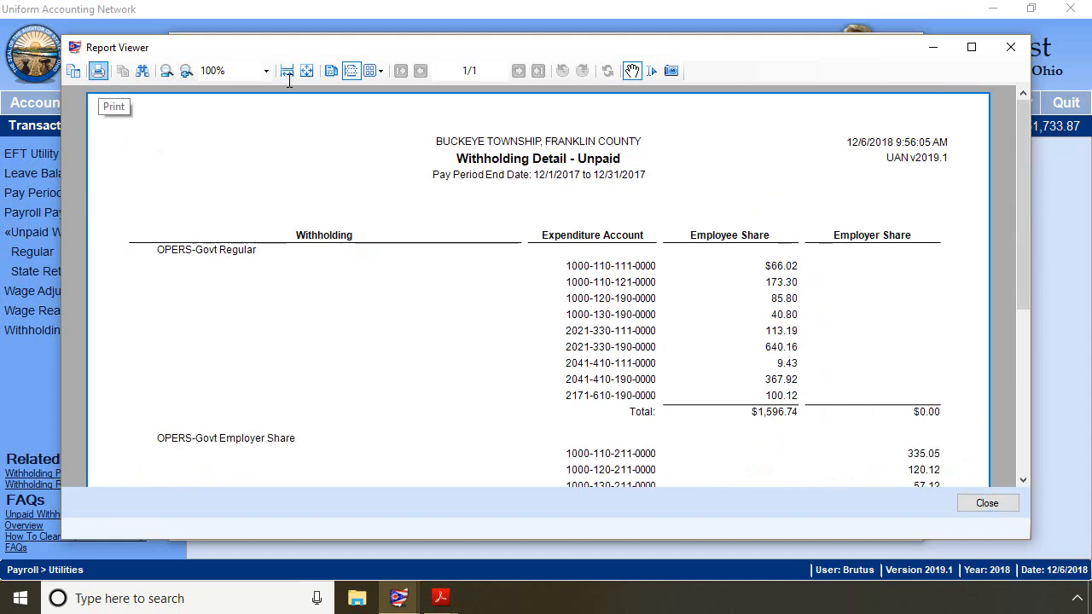
{"action": "left_click", "coordinate": [1010, 47]}
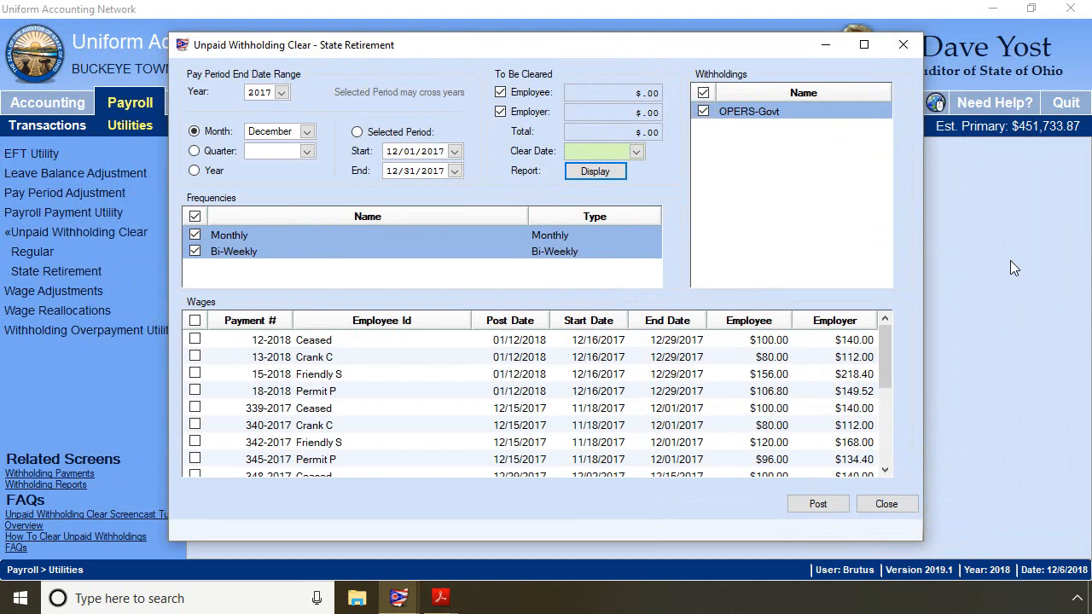
- Select all listed OPERS-Govt wages and set the clear date to 12/06/2018
{"action": "left_click", "coordinate": [194, 321]}
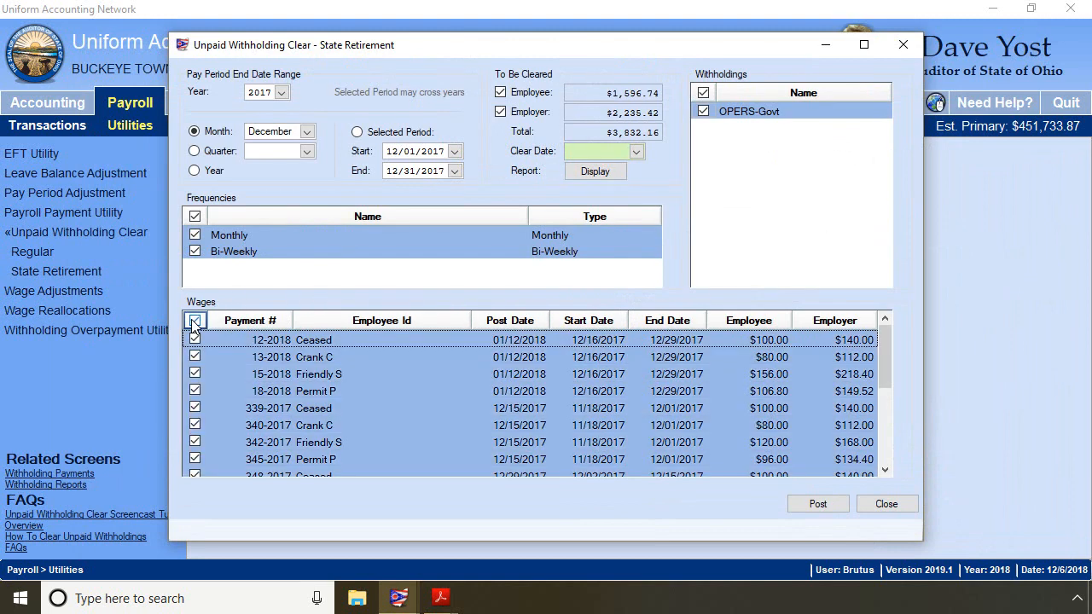
{"action": "left_click", "coordinate": [637, 151]}
{"action": "left_click", "coordinate": [582, 224]}
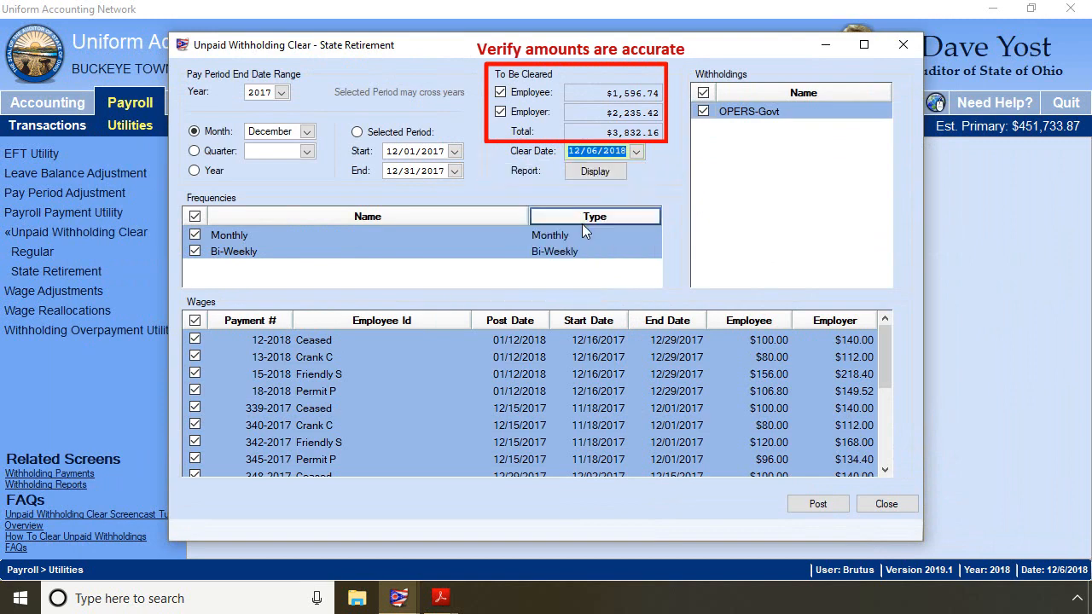
- Post the clearing, acknowledge the prior-year note, decline creating a batch Accounting payment, and close the utility
{"action": "left_click", "coordinate": [815, 503]}
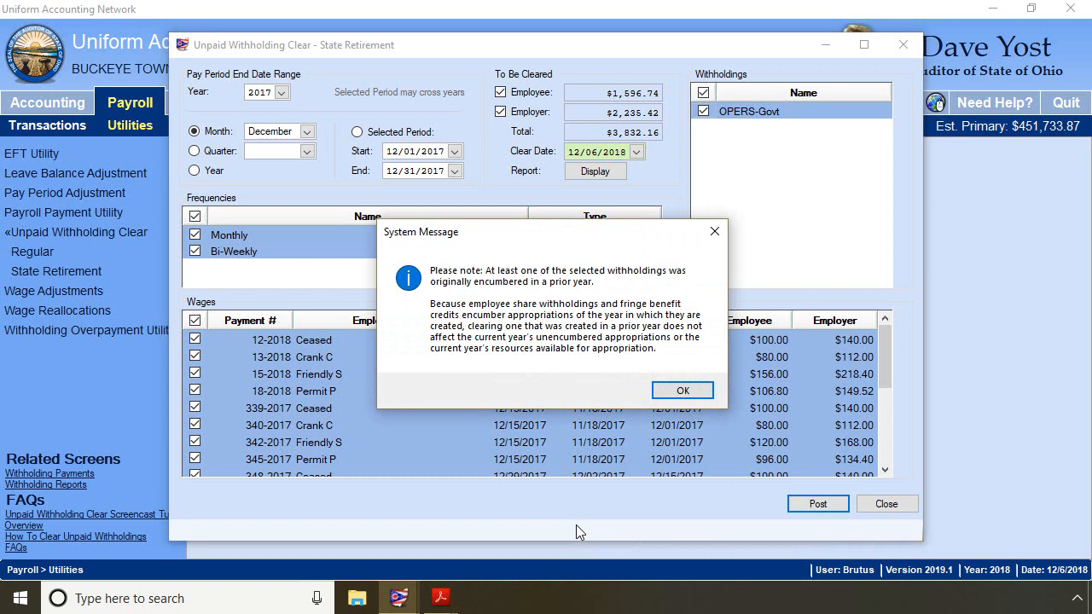
{"action": "left_click", "coordinate": [683, 391]}
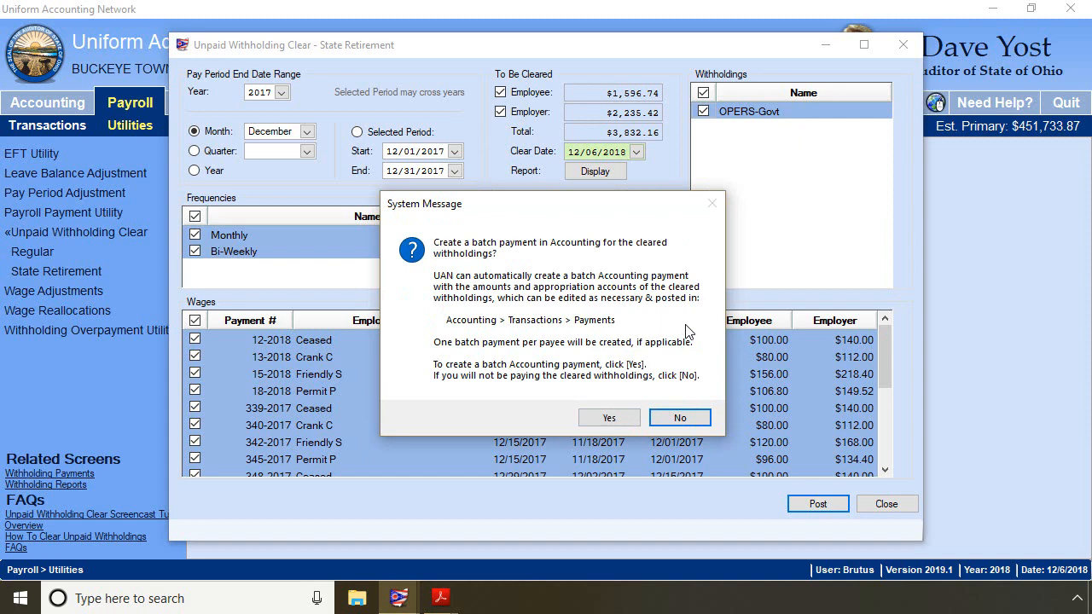
{"action": "left_click", "coordinate": [681, 418]}
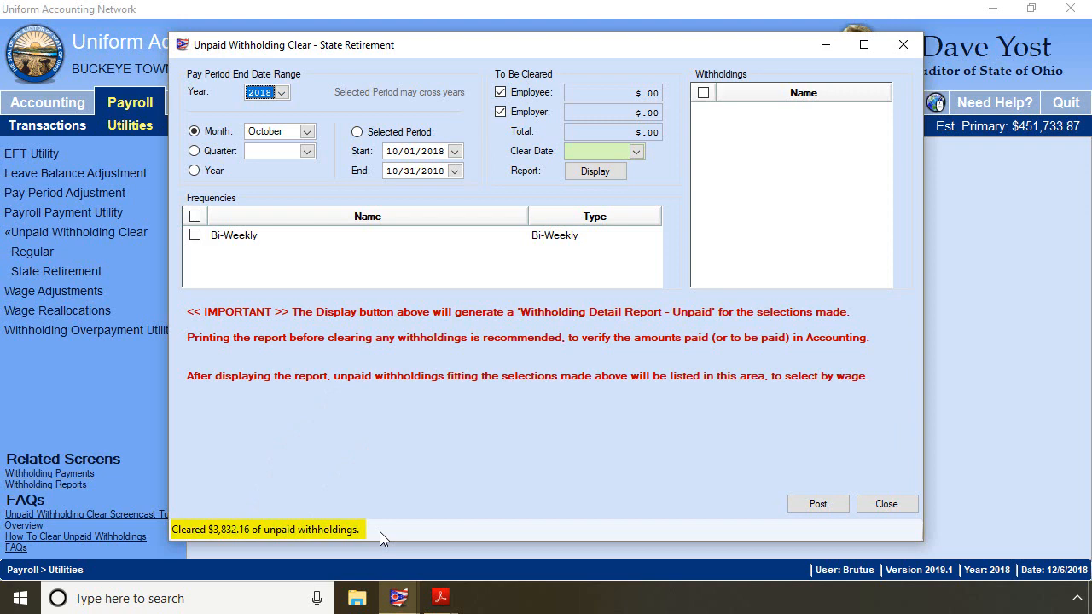
{"action": "left_click", "coordinate": [887, 505]}
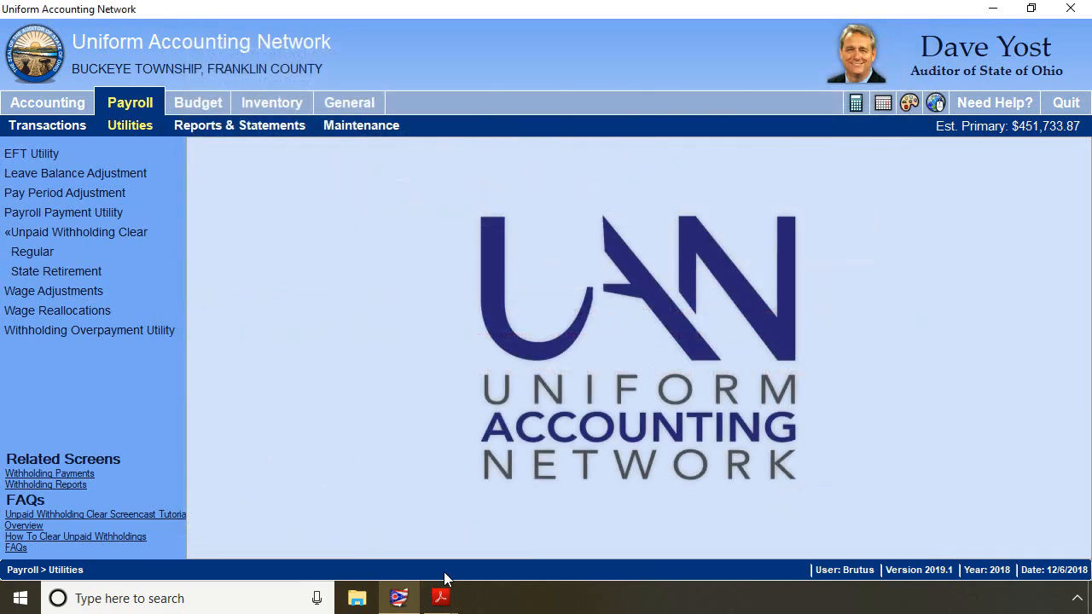
- Review the St Retirement and Regular withholding summary PDFs for the remaining unpaid amounts by month
{"action": "mouse_move", "coordinate": [441, 601]}
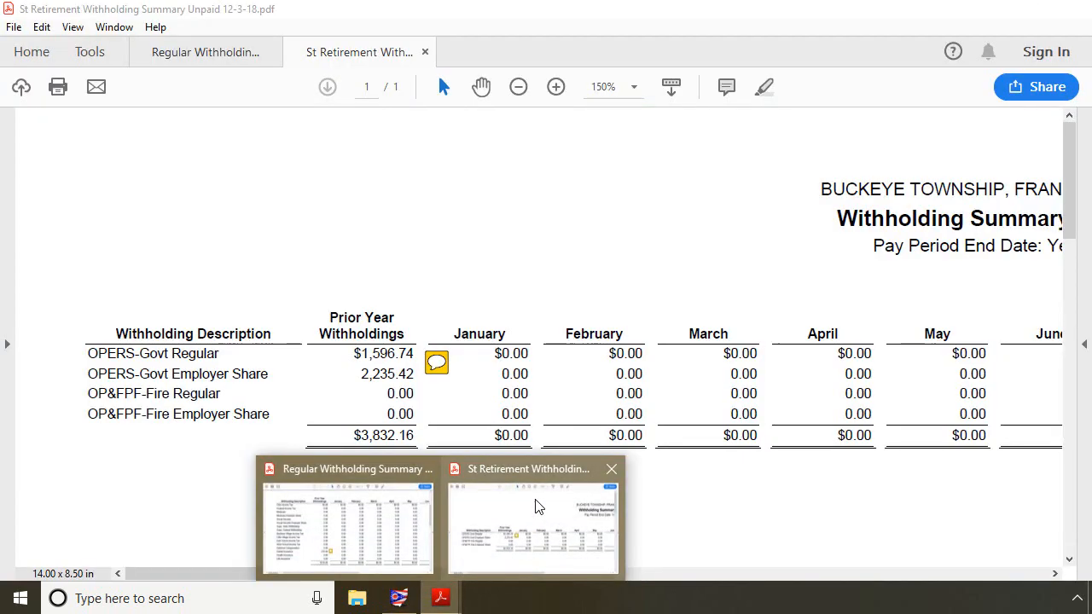
{"action": "left_click", "coordinate": [537, 506]}
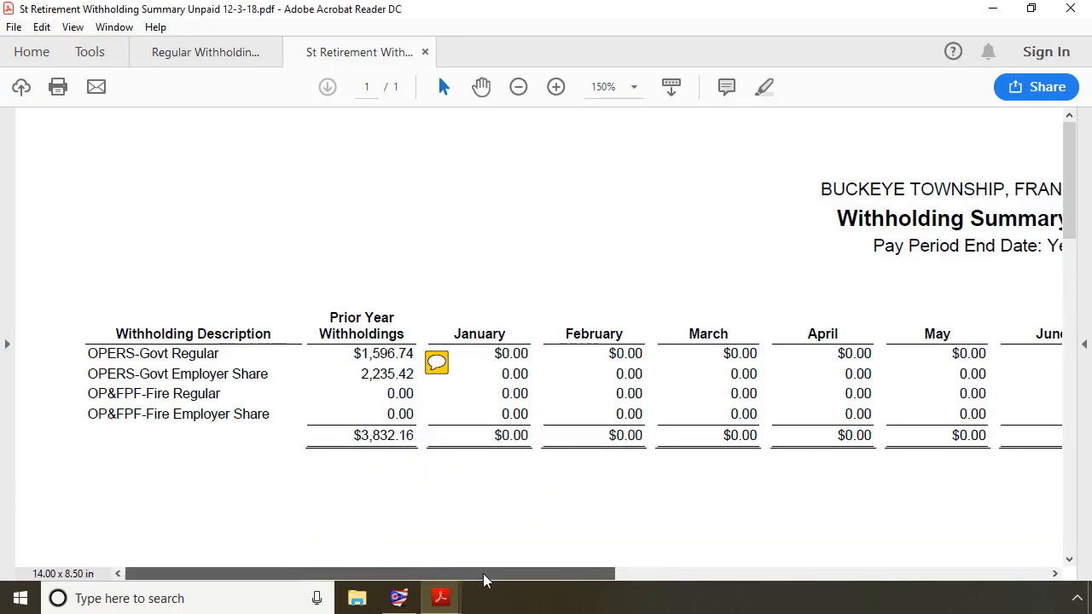
{"action": "left_click_drag", "start_coordinate": [543, 574], "coordinate": [884, 578]}
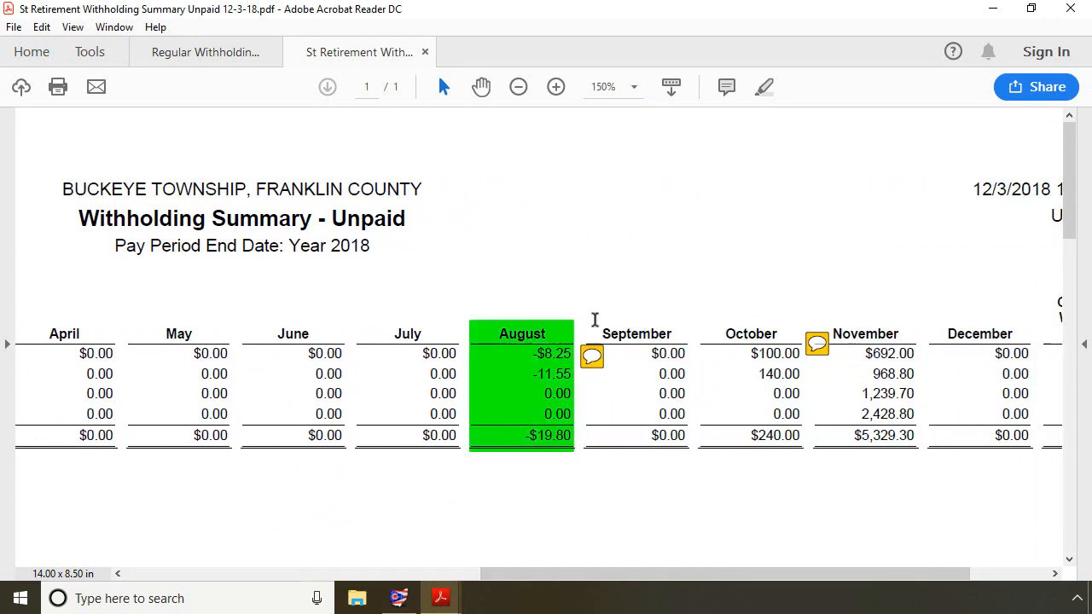
{"action": "mouse_move", "coordinate": [594, 360]}
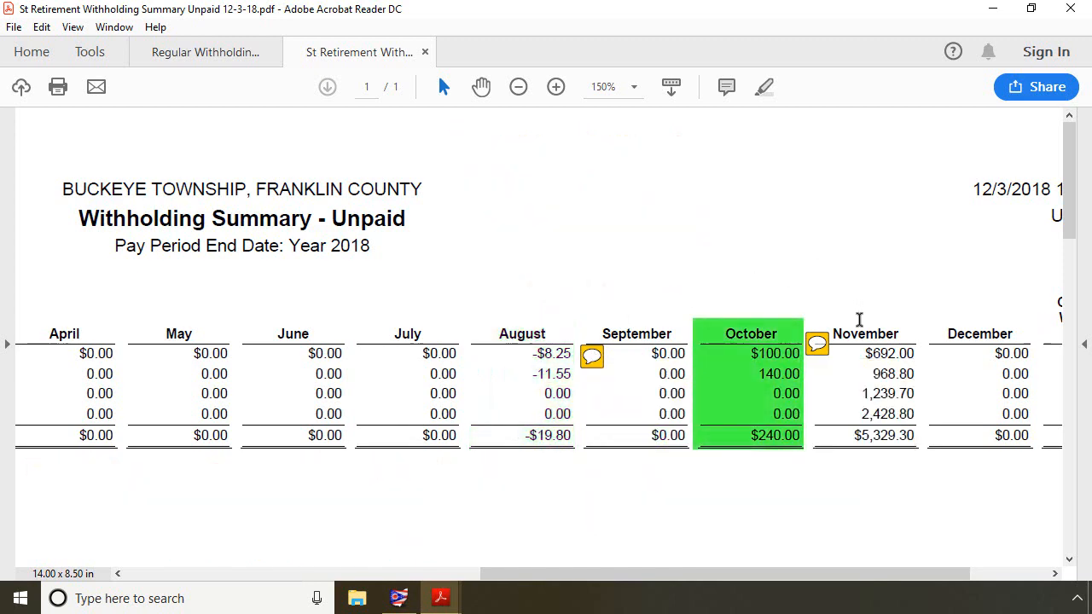
{"action": "mouse_move", "coordinate": [815, 346]}
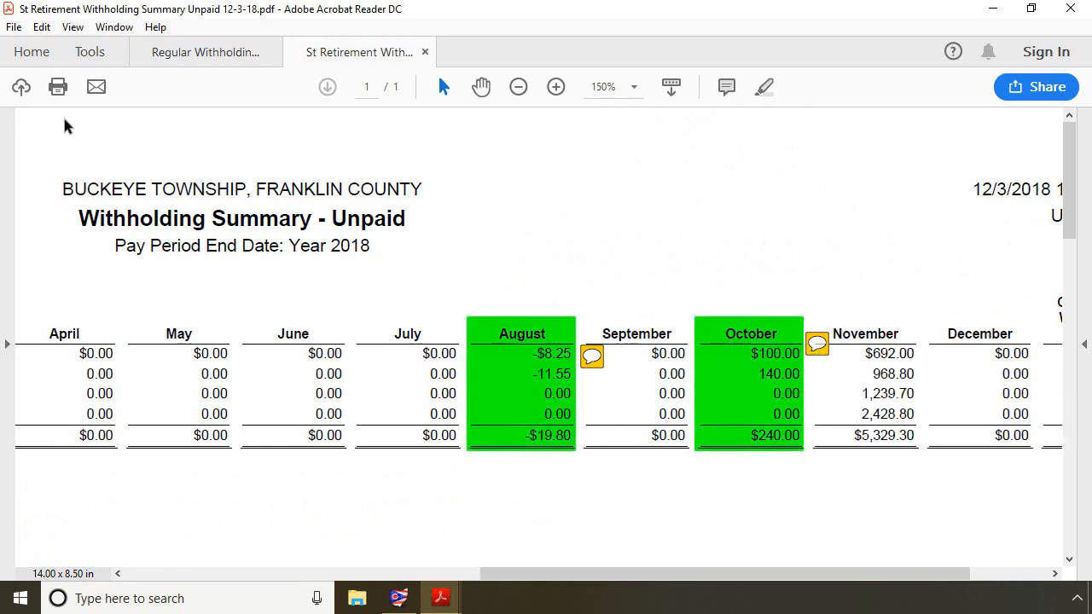
{"action": "left_click", "coordinate": [217, 59]}
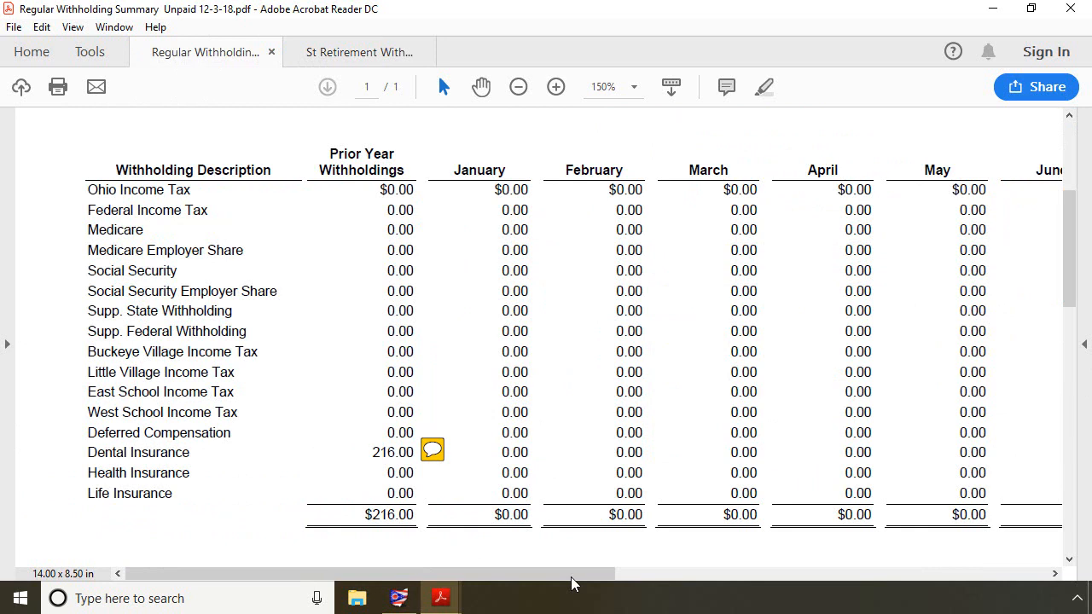
{"action": "left_click_drag", "start_coordinate": [580, 583], "coordinate": [1077, 598]}
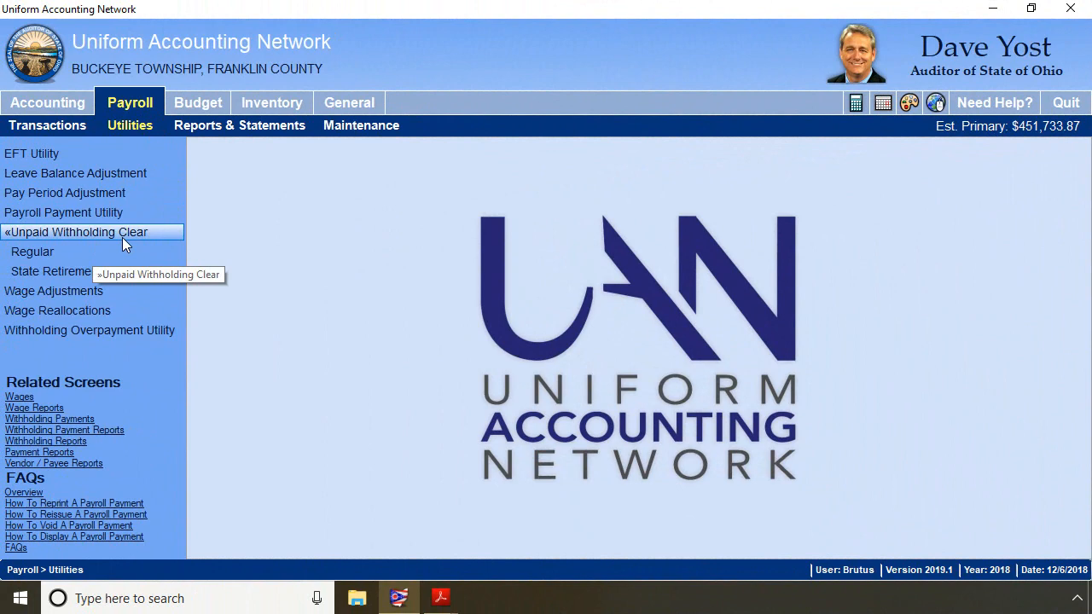
- Open the Regular Unpaid Withholding Clear utility, select both frequencies and the East and West School Income Tax withholdings
{"action": "left_click", "coordinate": [46, 253]}
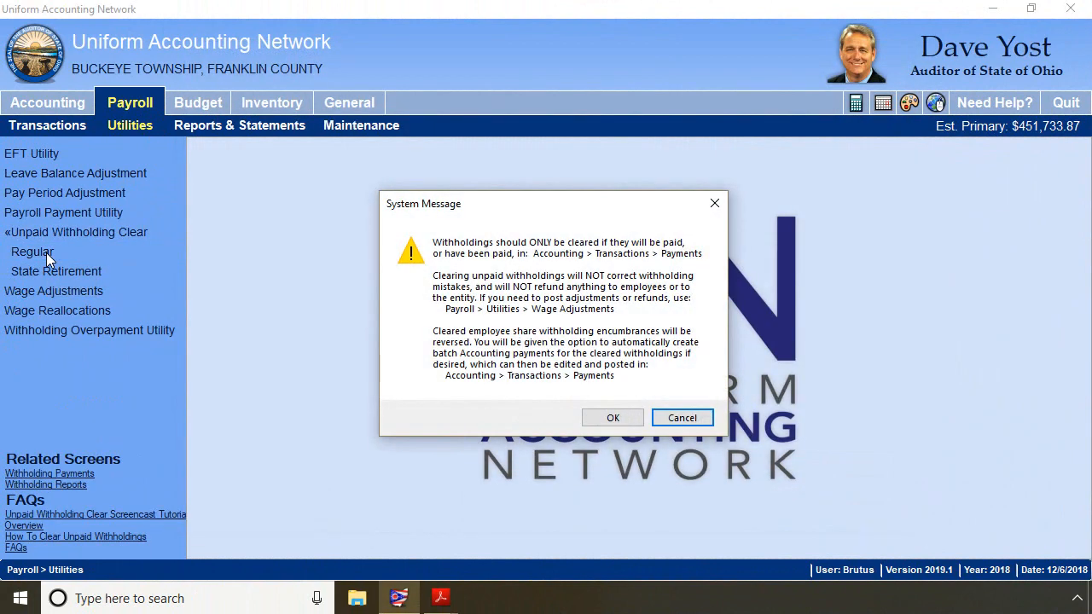
{"action": "left_click", "coordinate": [604, 420]}
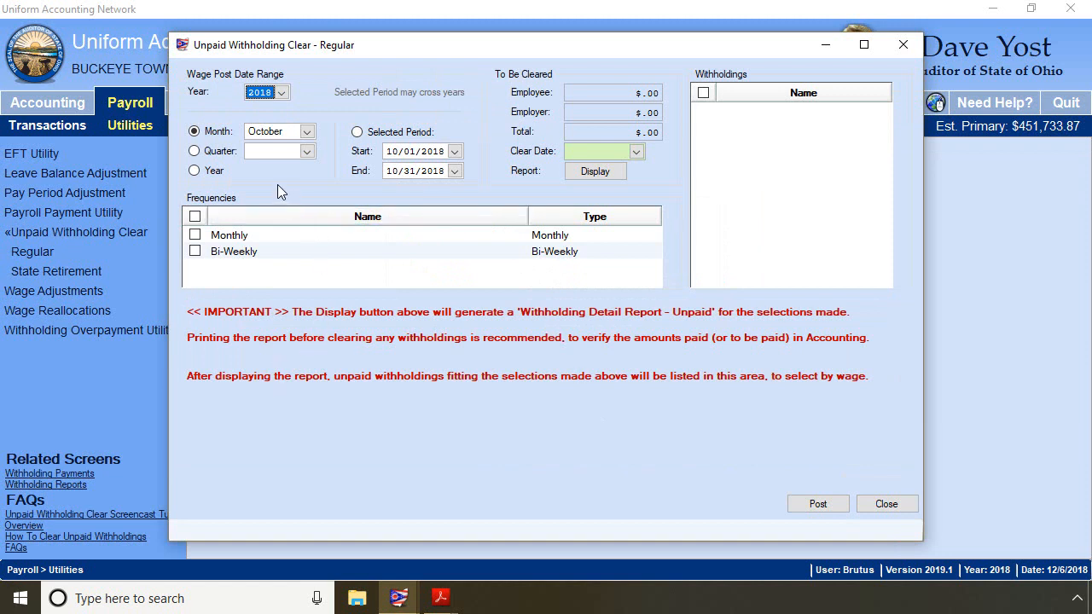
{"action": "left_click", "coordinate": [195, 216]}
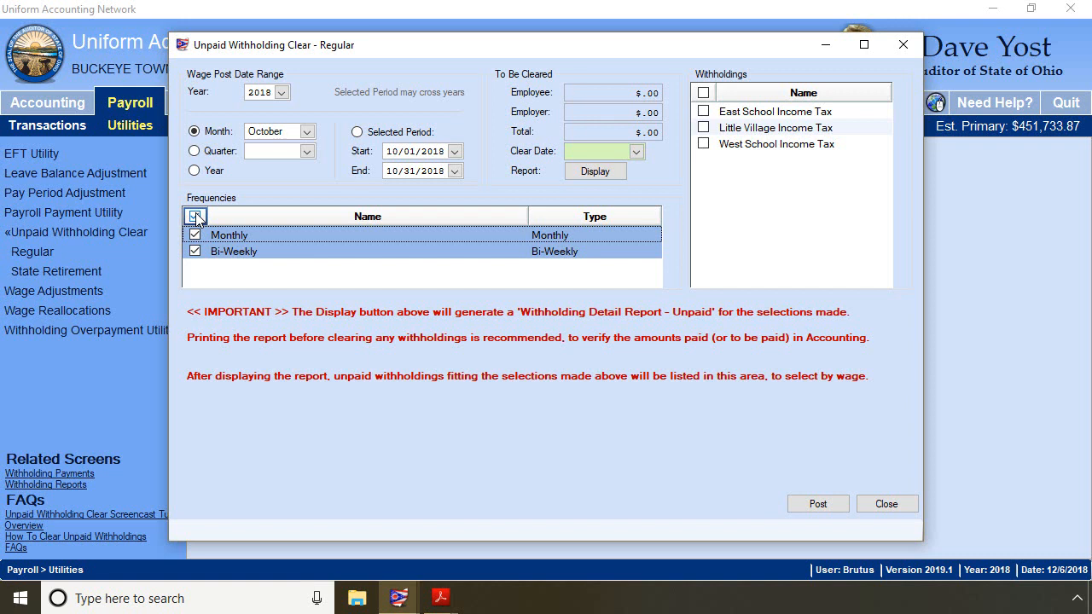
{"action": "left_click", "coordinate": [704, 112]}
{"action": "left_click", "coordinate": [704, 143]}
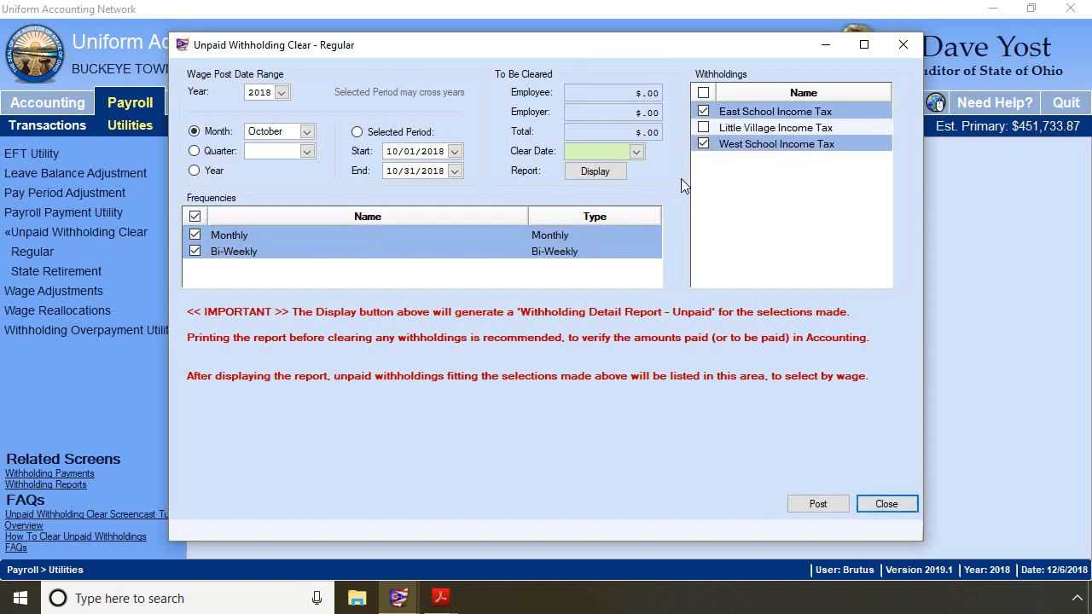
- Display the Withholding Detail - Unpaid report for October 2018, review it, and close the viewer
{"action": "left_click", "coordinate": [605, 174]}
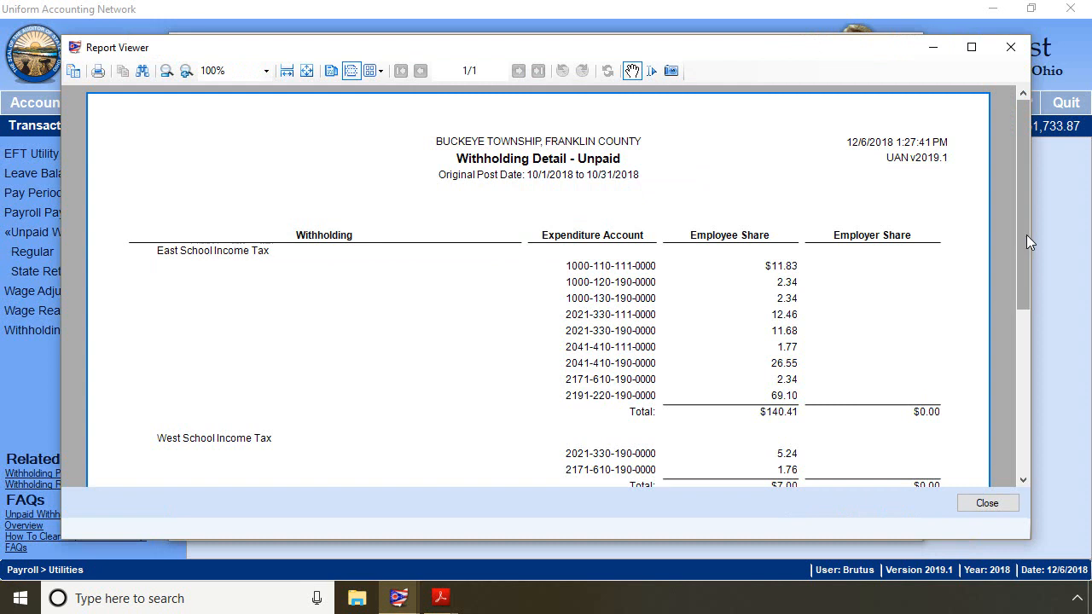
{"action": "left_click_drag", "start_coordinate": [1026, 235], "coordinate": [1026, 243]}
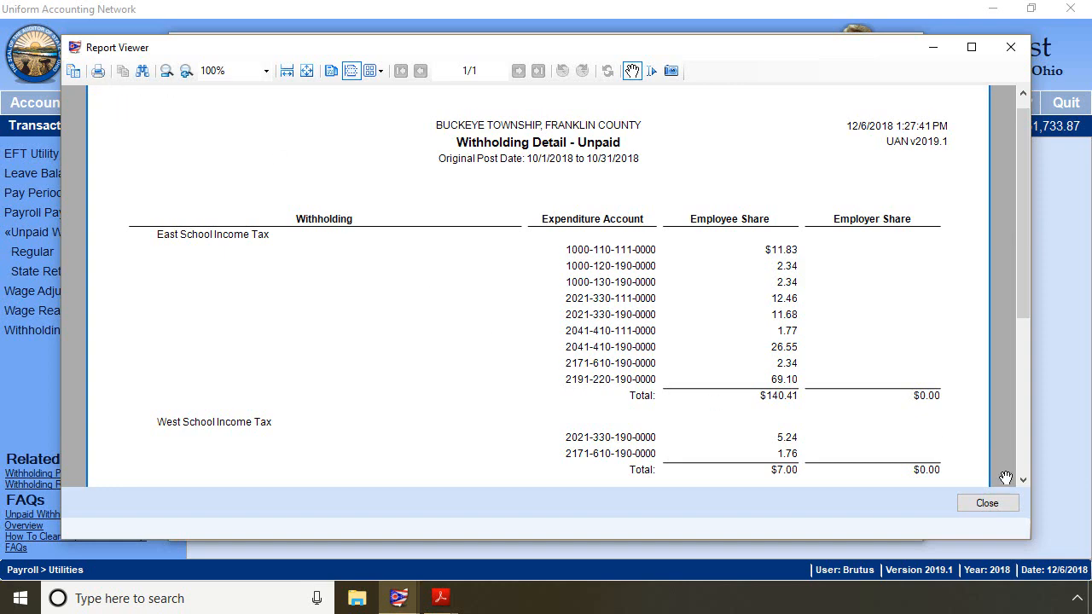
{"action": "left_click", "coordinate": [987, 504]}
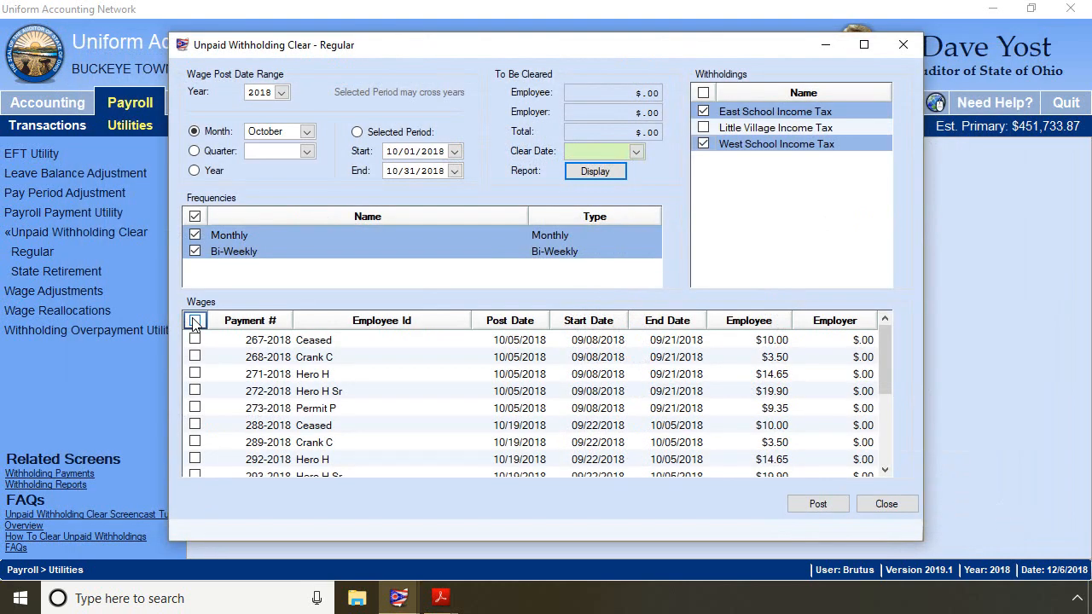
- Select all listed school income tax wages and set the clear date to 12/05/2018
{"action": "left_click", "coordinate": [195, 321]}
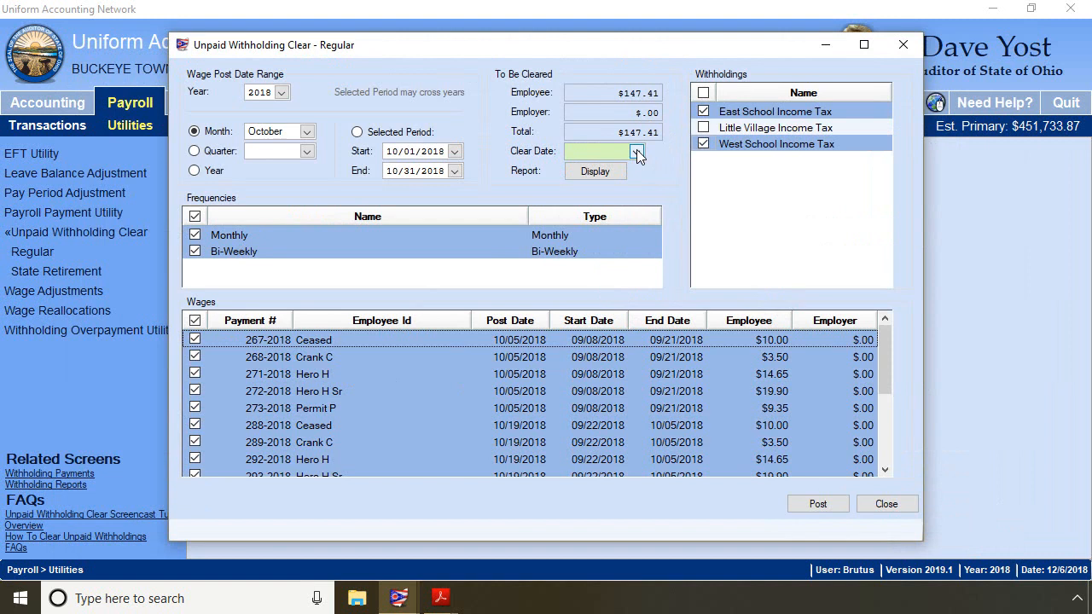
{"action": "left_click", "coordinate": [637, 151]}
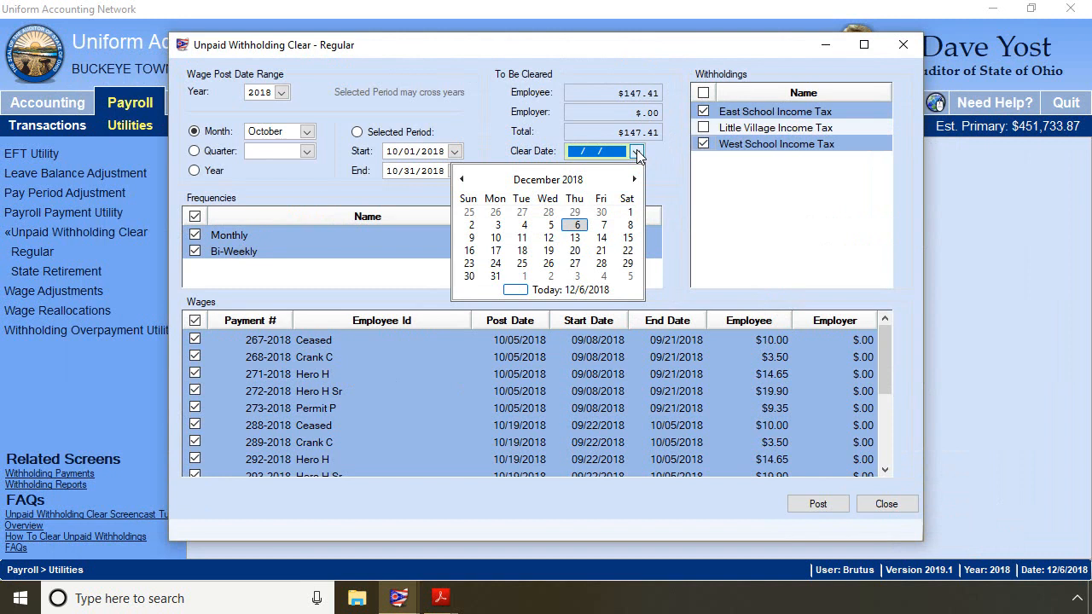
{"action": "left_click", "coordinate": [552, 224]}
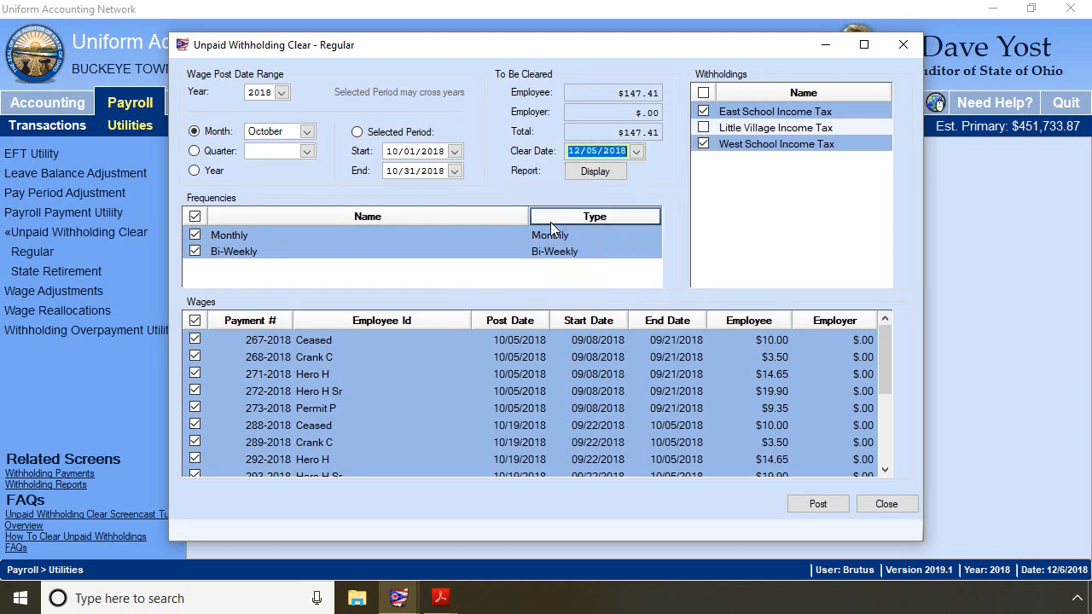
- Post the clearing, creating an Electronic batch Accounting payment, and close the utility
{"action": "left_click", "coordinate": [818, 505]}
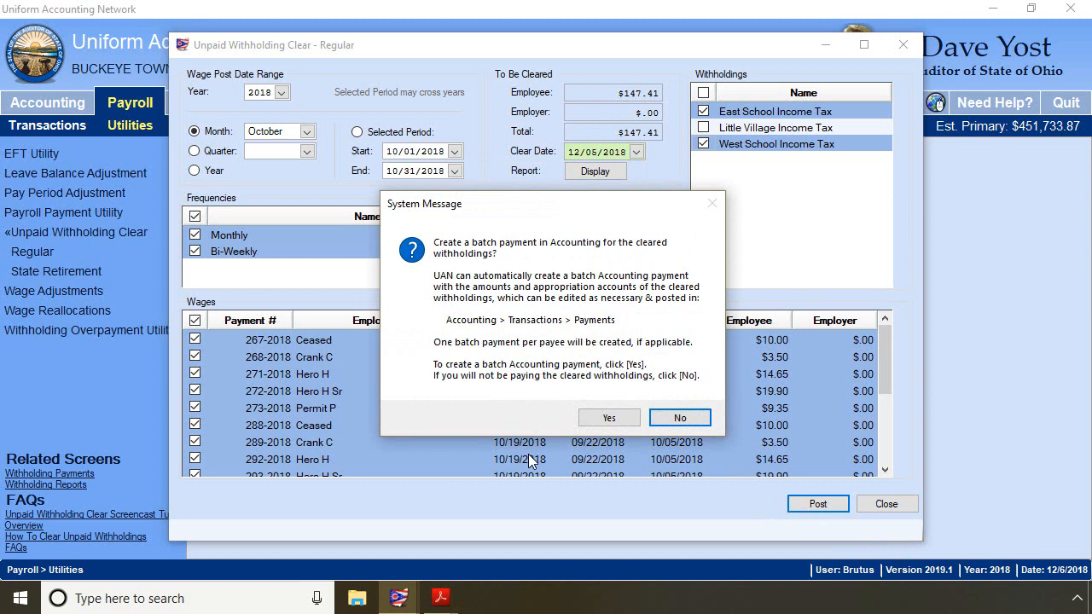
{"action": "left_click", "coordinate": [611, 419]}
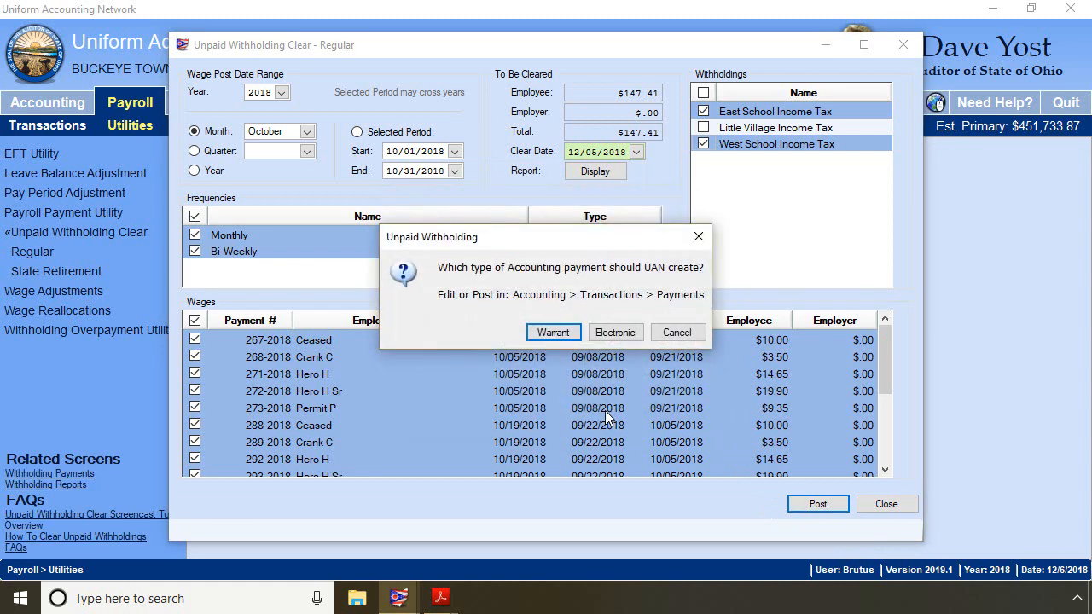
{"action": "left_click", "coordinate": [617, 335]}
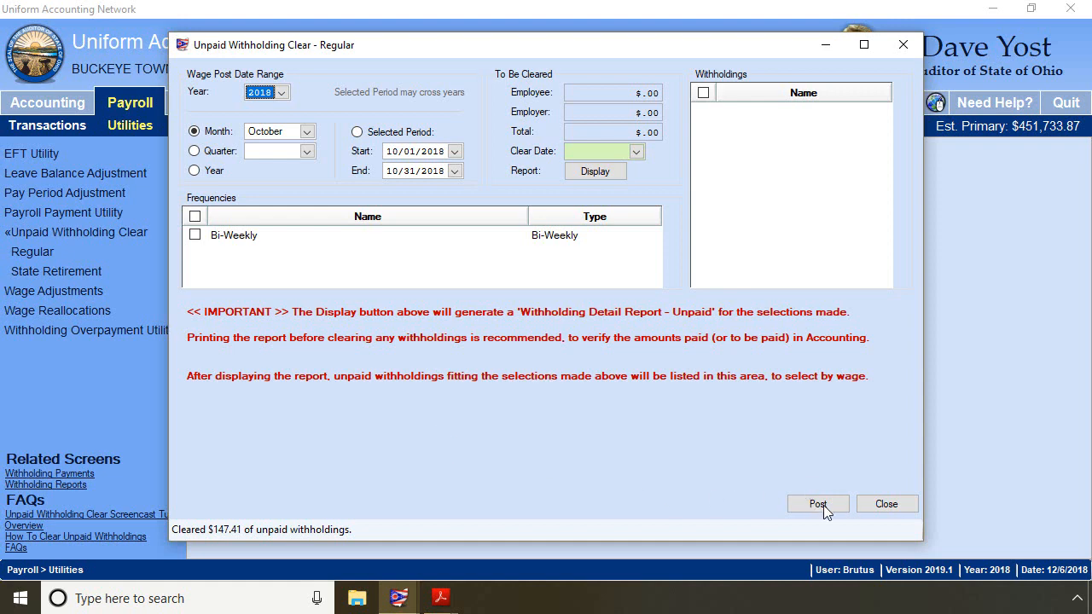
{"action": "left_click", "coordinate": [885, 508]}
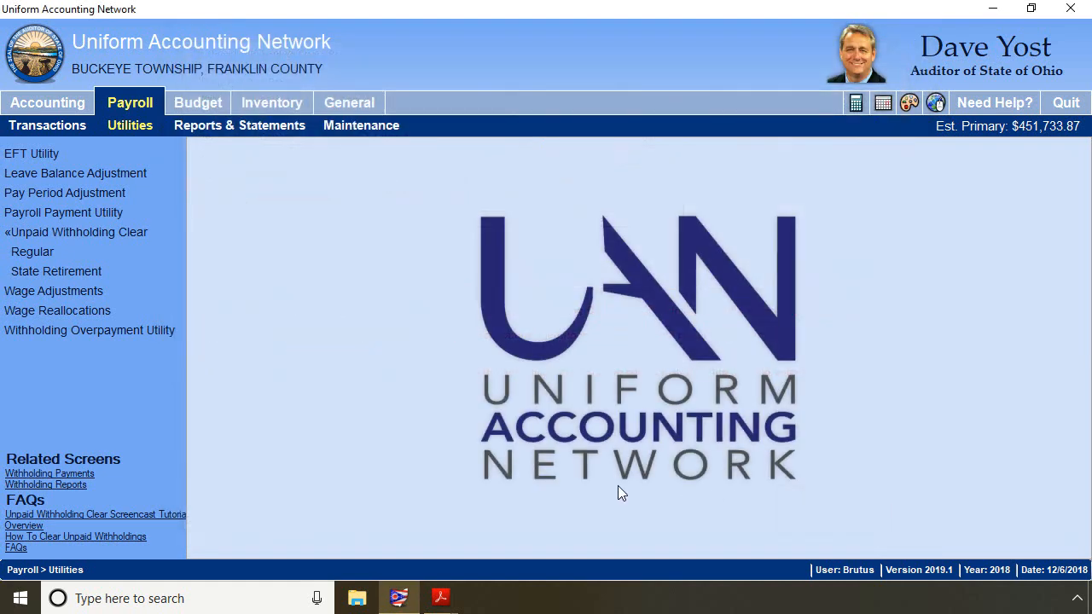
- Open Accounting Payments to view the newly created batch payment
{"action": "left_click", "coordinate": [39, 100]}
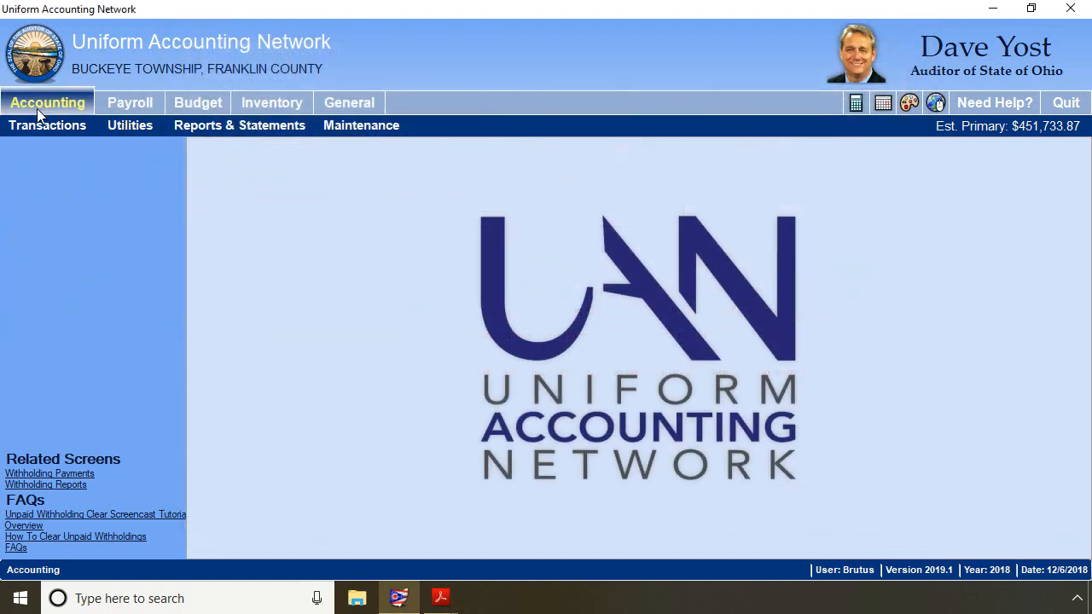
{"action": "left_click", "coordinate": [37, 125]}
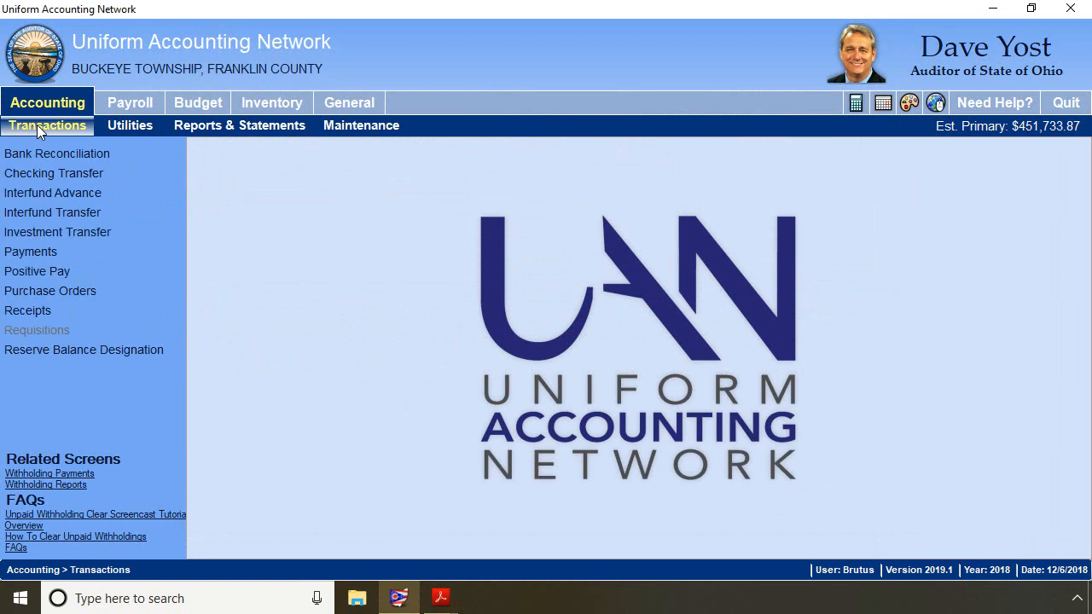
{"action": "left_click", "coordinate": [27, 253]}
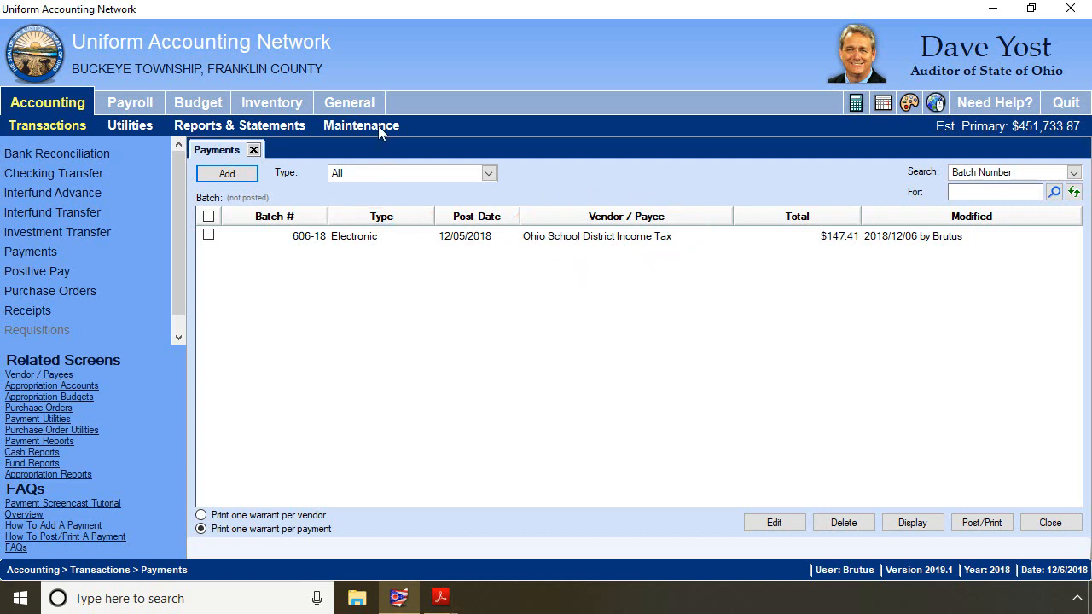
- Open Vendors / Payees maintenance and filter the list to the Payroll Withholdings payee type
{"action": "left_click", "coordinate": [361, 104]}
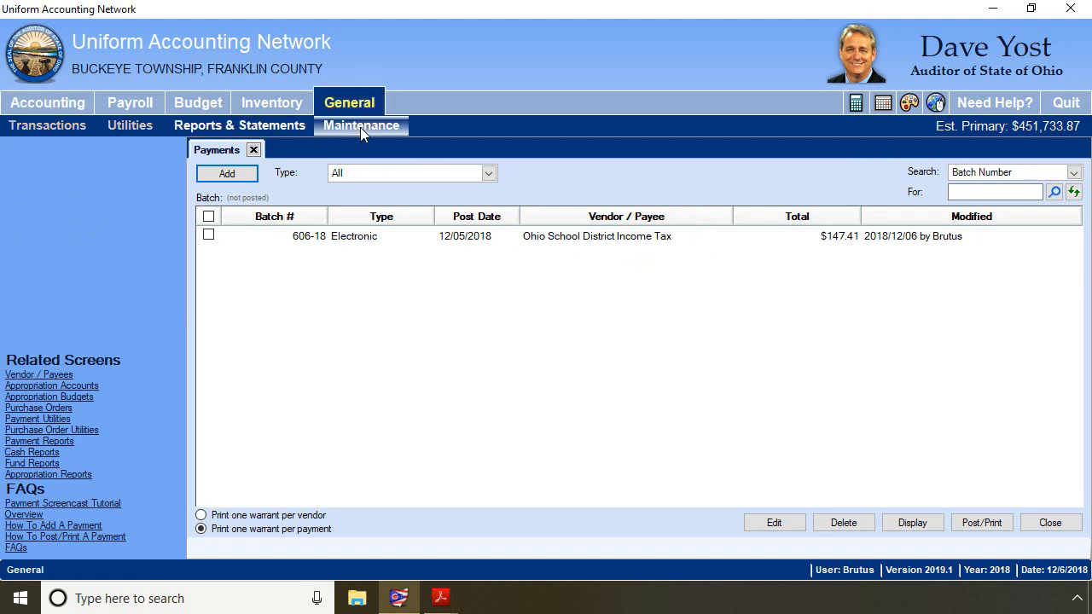
{"action": "left_click", "coordinate": [360, 125]}
{"action": "left_click_drag", "start_coordinate": [181, 269], "coordinate": [181, 299]}
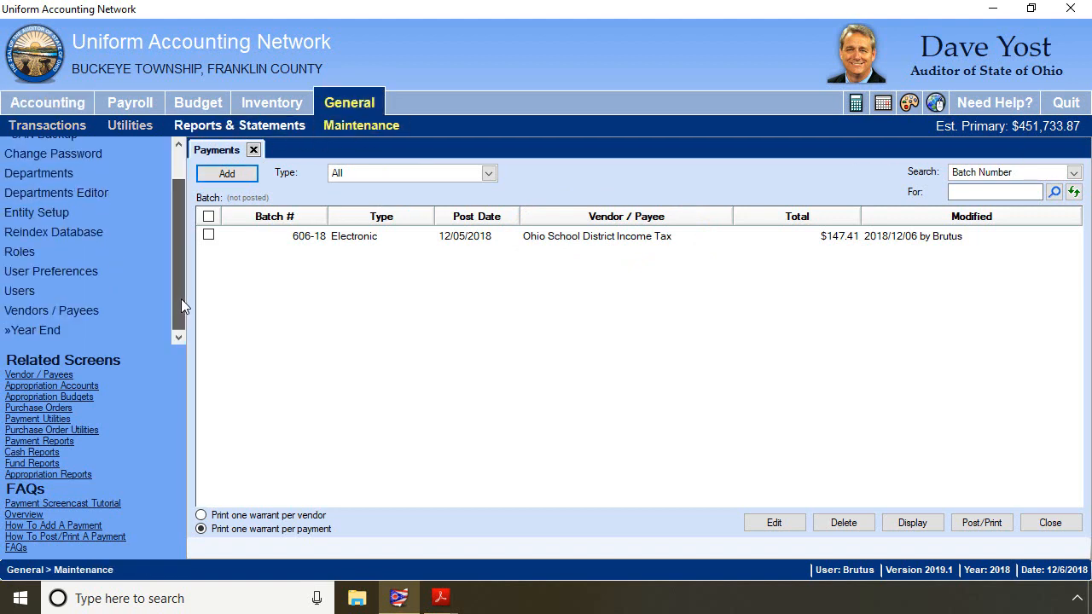
{"action": "left_click", "coordinate": [99, 311]}
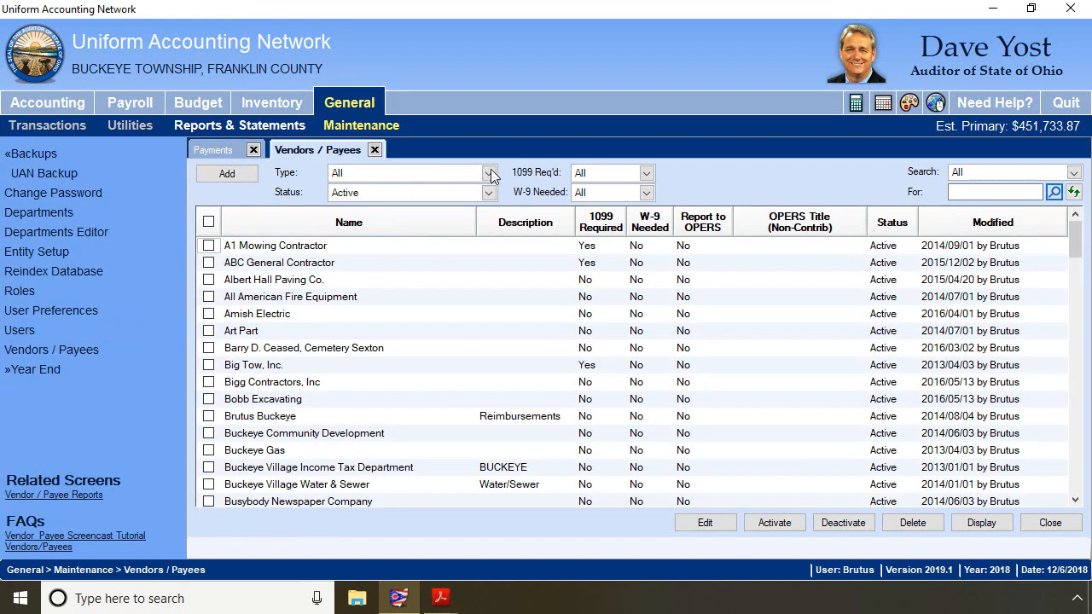
{"action": "left_click", "coordinate": [489, 173]}
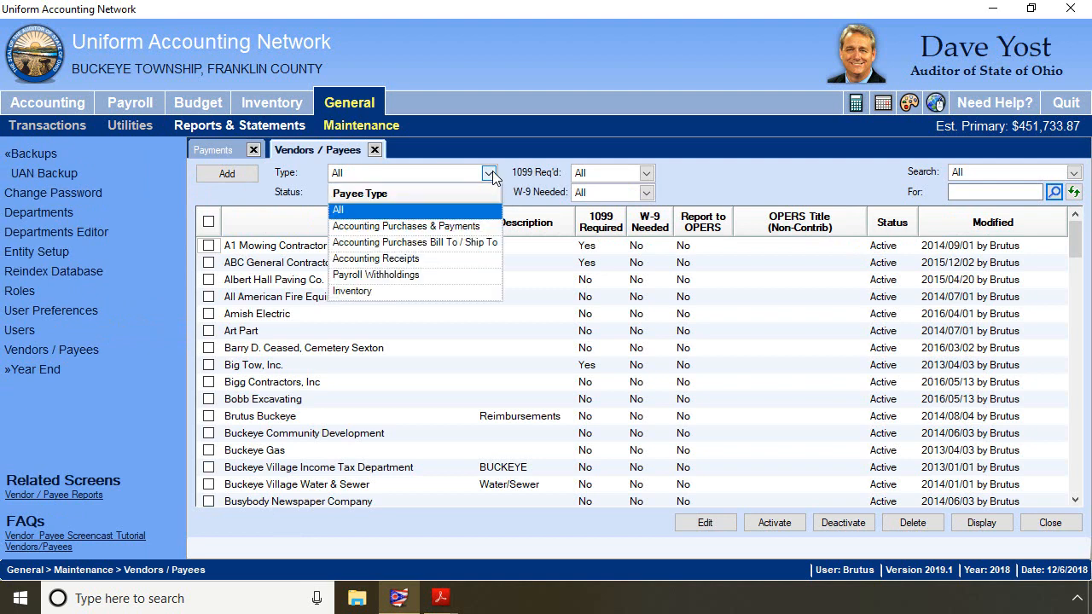
{"action": "left_click", "coordinate": [367, 276]}
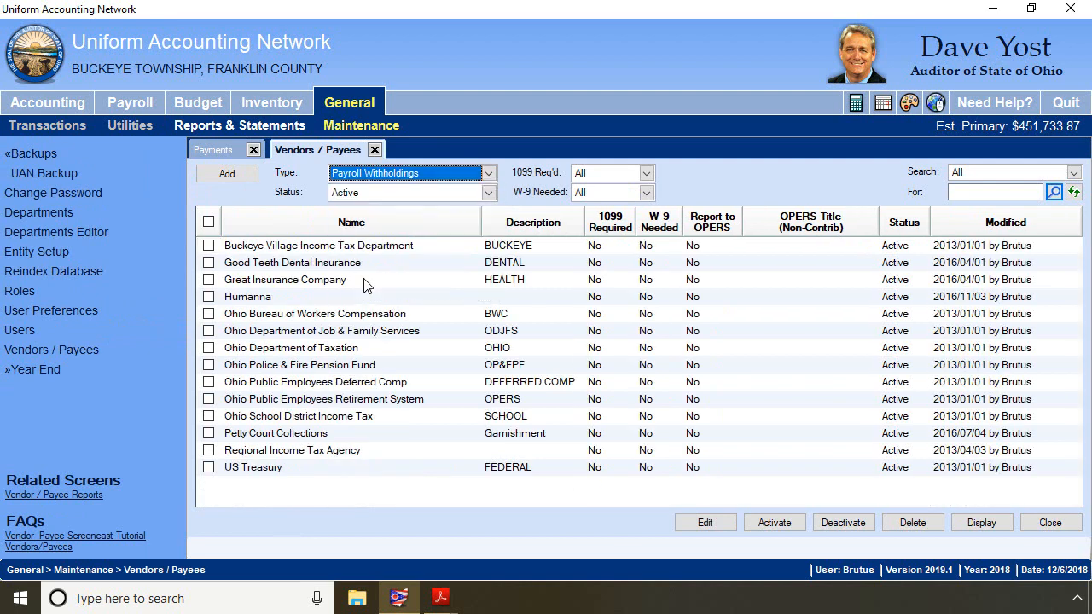
- Make the Ohio School District Income Tax payee available in Accounting Purchases & Payments, save, and close the editor
{"action": "left_click", "coordinate": [208, 417]}
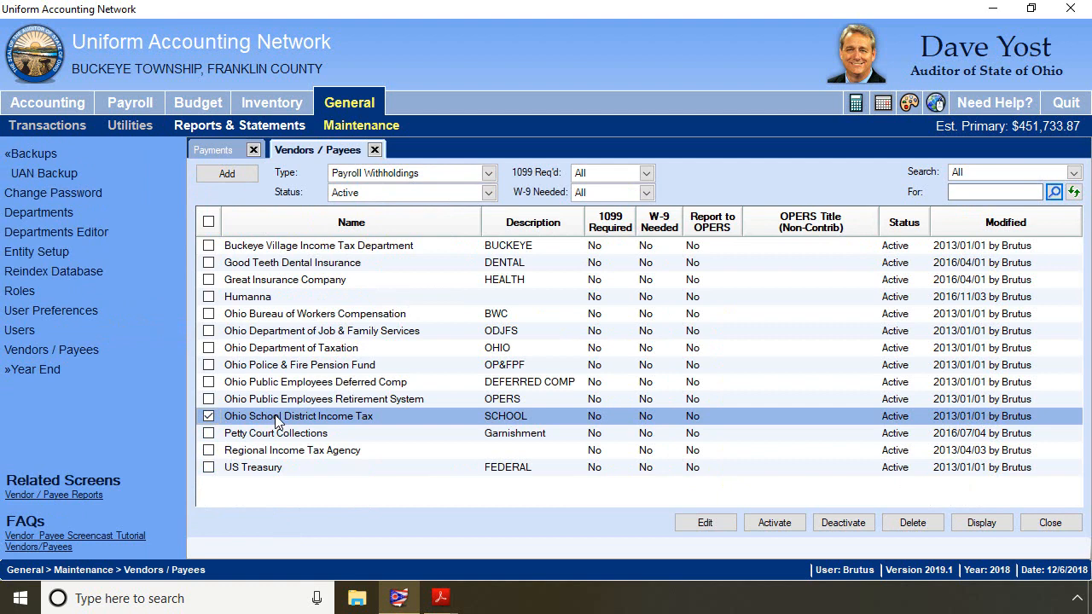
{"action": "left_click", "coordinate": [705, 523]}
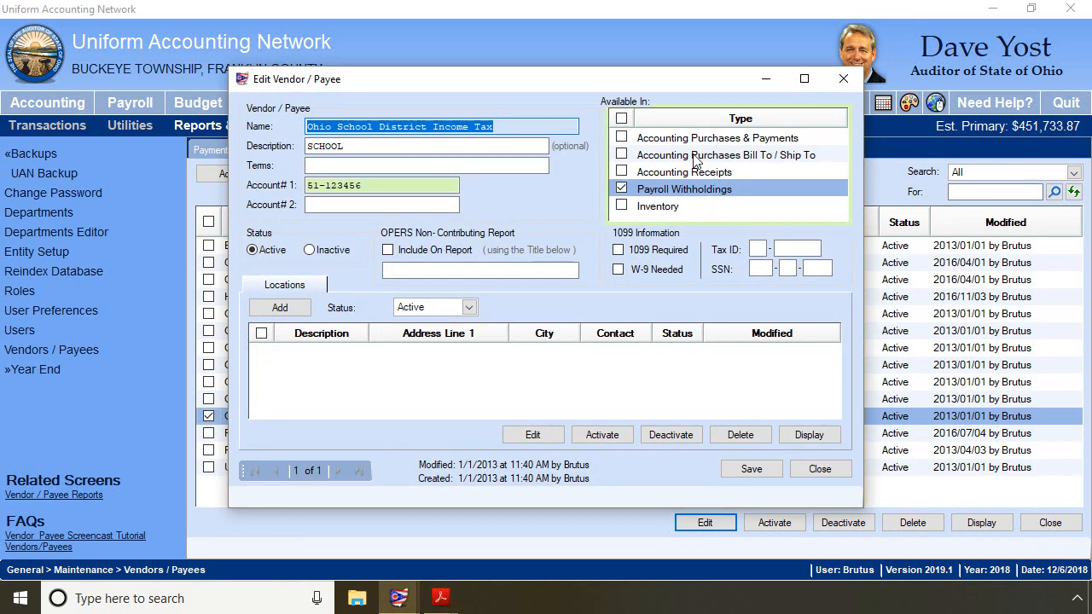
{"action": "left_click", "coordinate": [622, 137]}
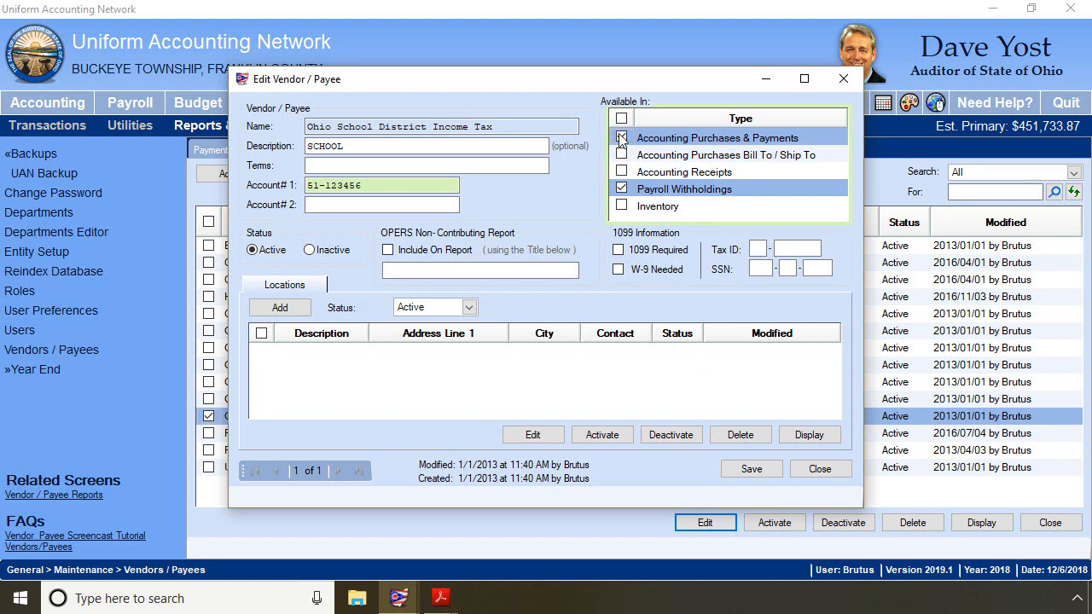
{"action": "left_click", "coordinate": [743, 469]}
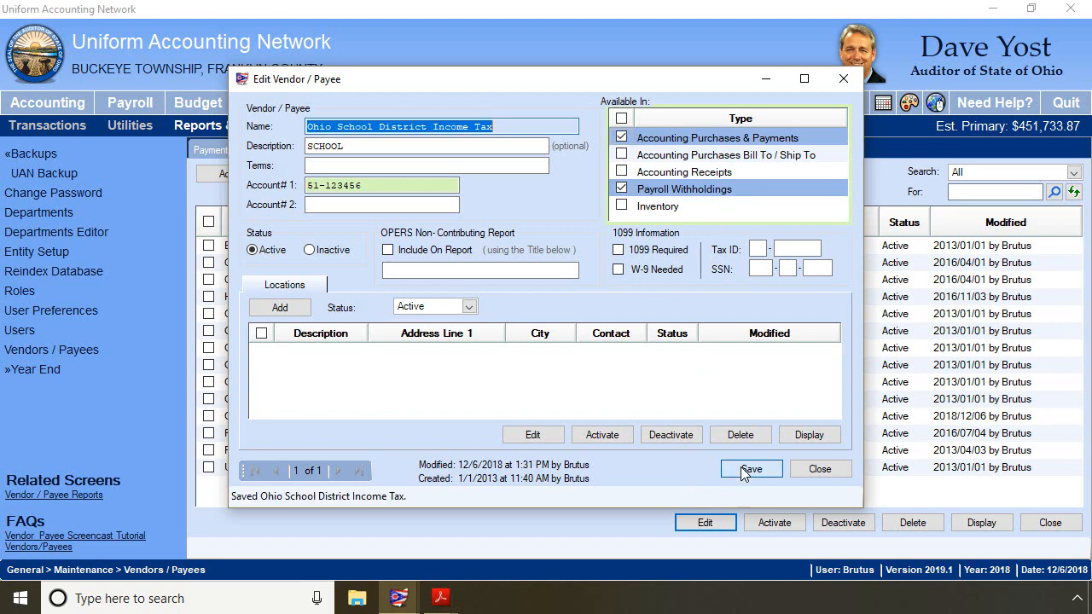
{"action": "left_click", "coordinate": [830, 469]}
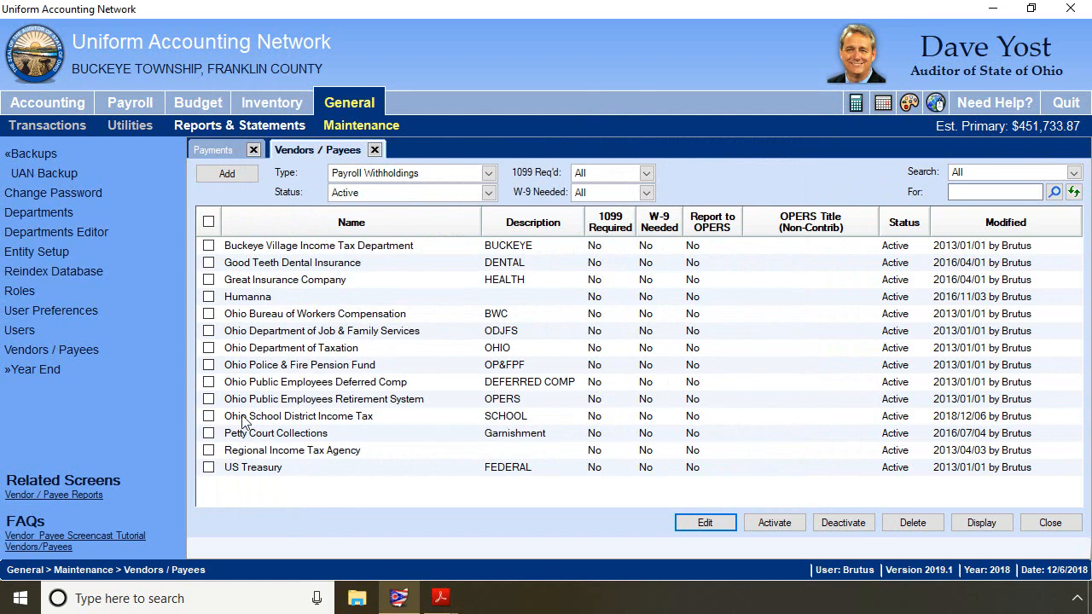
- Open Accounting Purchase Orders and start adding a new PO Then and Now purchase order
{"action": "left_click", "coordinate": [375, 150]}
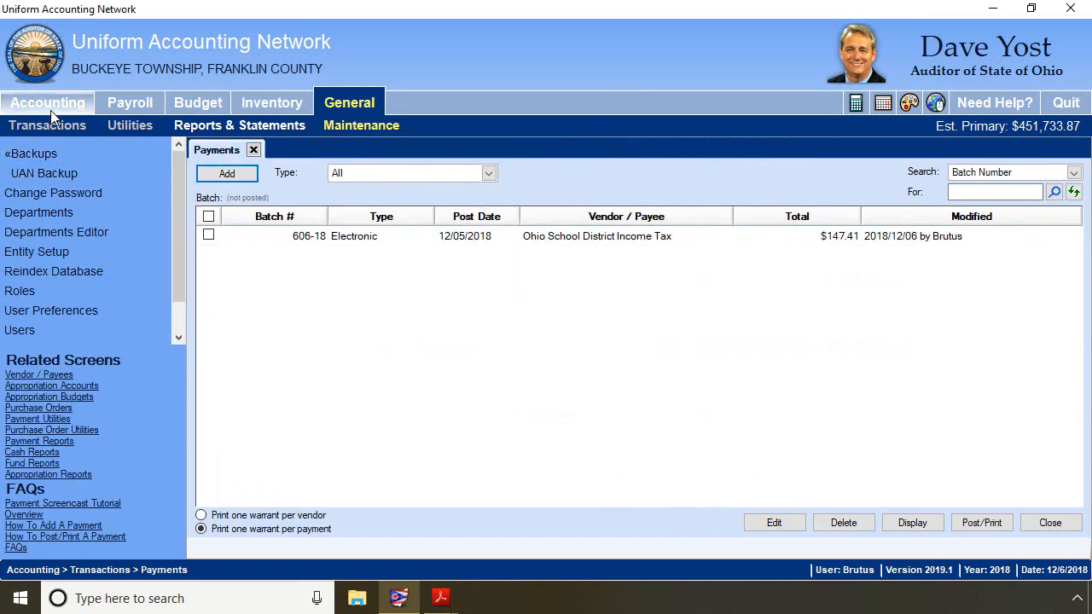
{"action": "left_click", "coordinate": [47, 103]}
{"action": "left_click", "coordinate": [33, 127]}
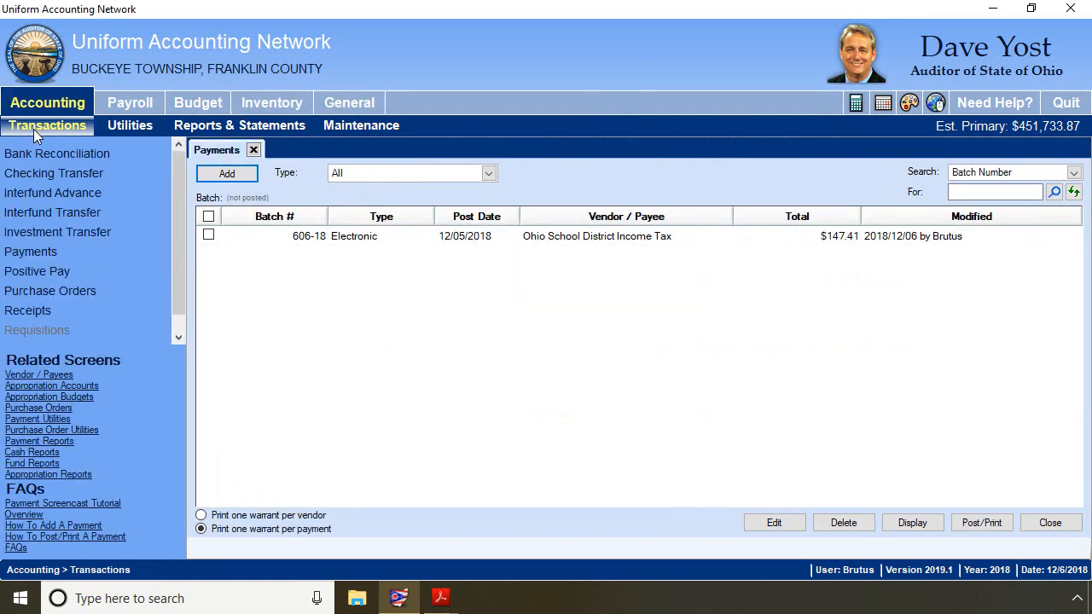
{"action": "left_click", "coordinate": [56, 289]}
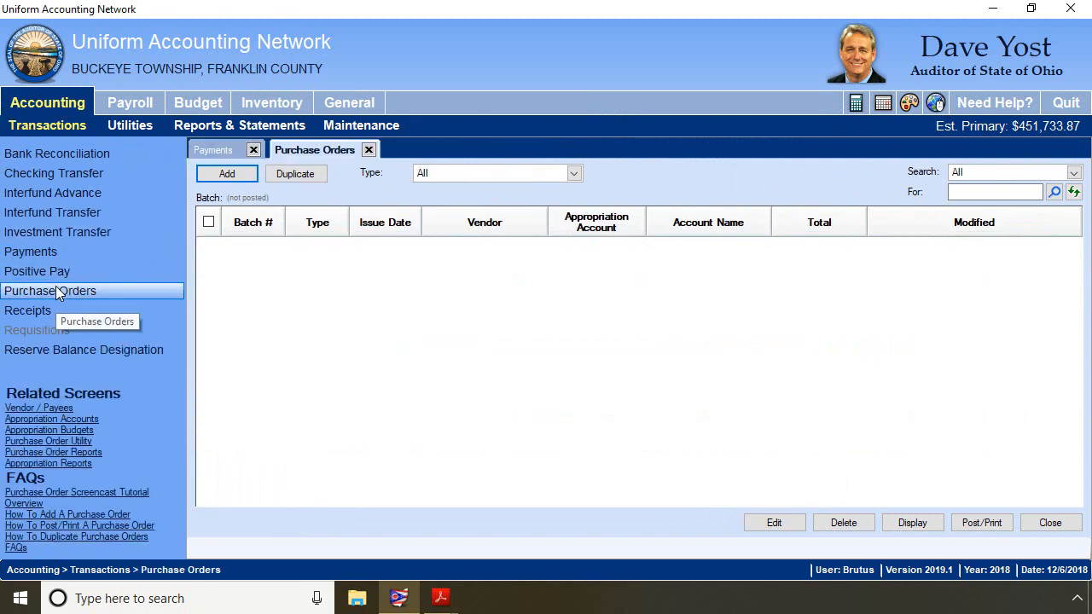
{"action": "left_click", "coordinate": [227, 174]}
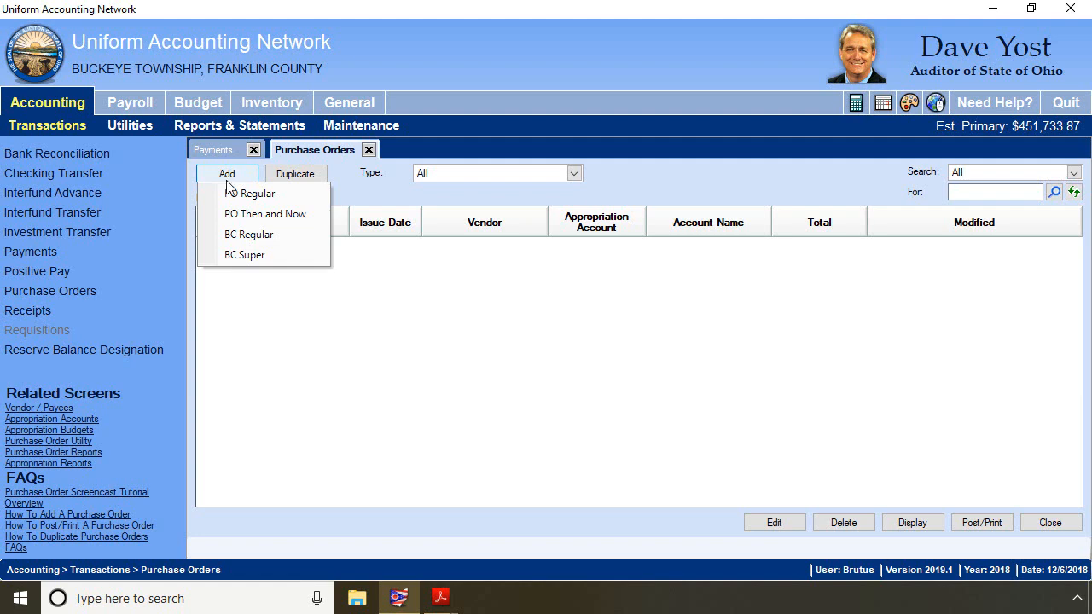
{"action": "left_click", "coordinate": [226, 214]}
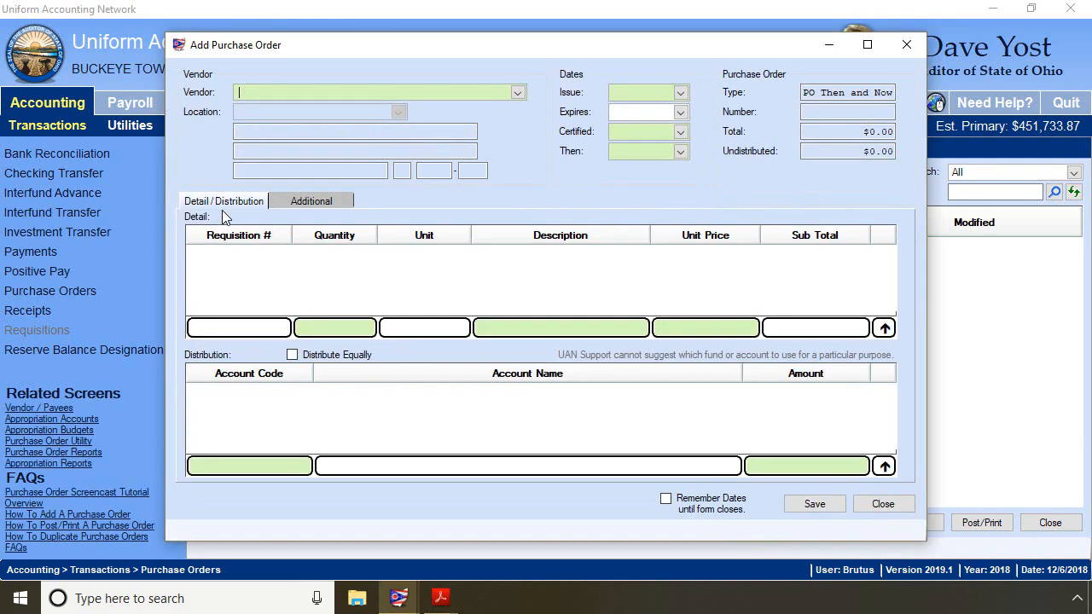
- Set the purchase order's vendor to Ohio School District Income Tax
{"action": "left_click", "coordinate": [518, 92]}
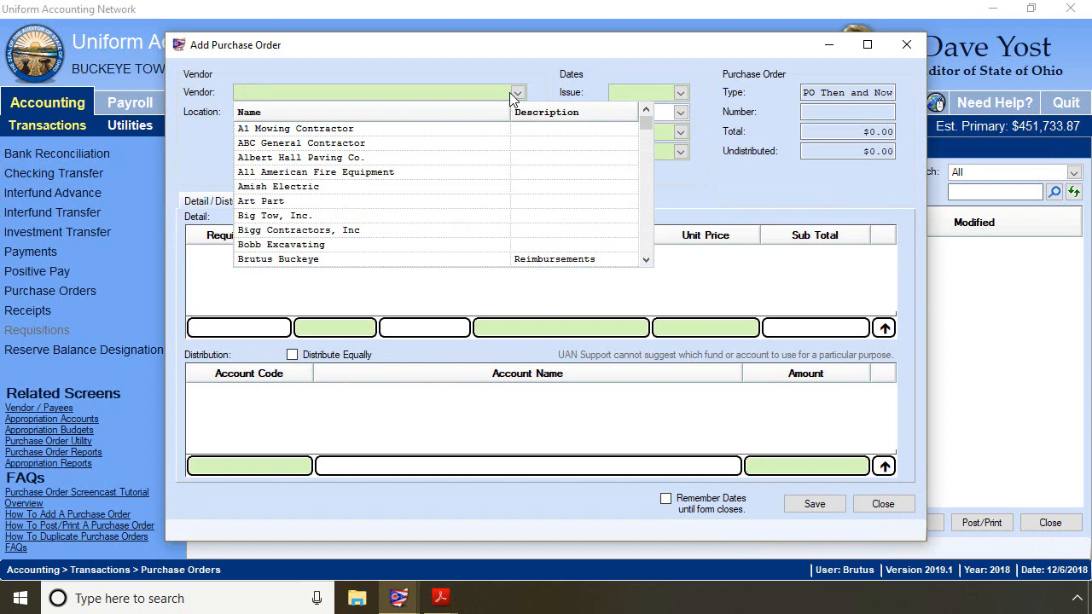
{"action": "type", "text": "Ohio"}
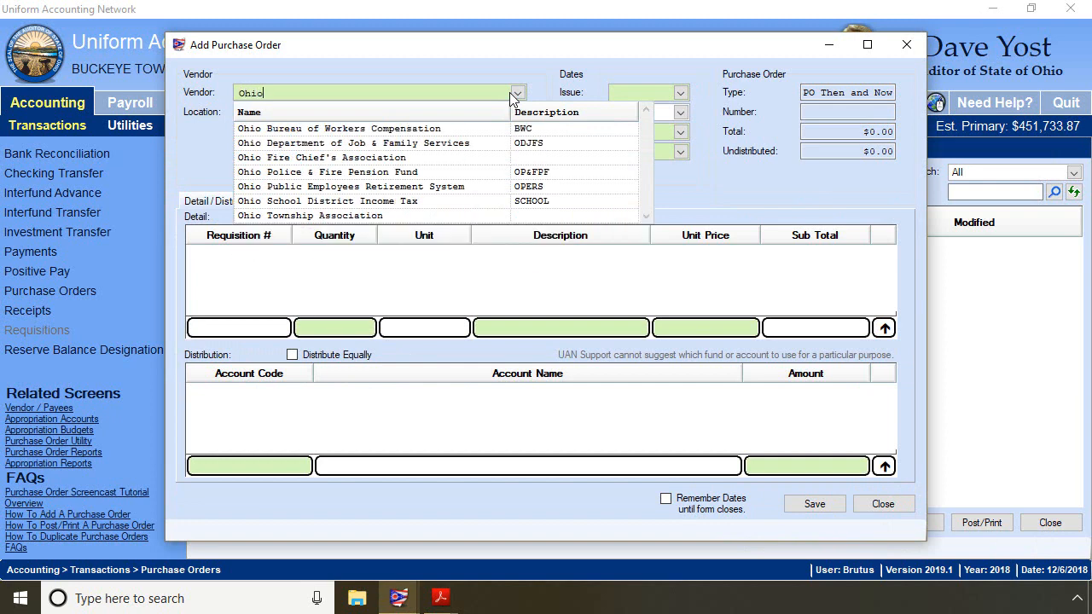
{"action": "type", "text": " Sch"}
{"action": "key", "text": "Down"}
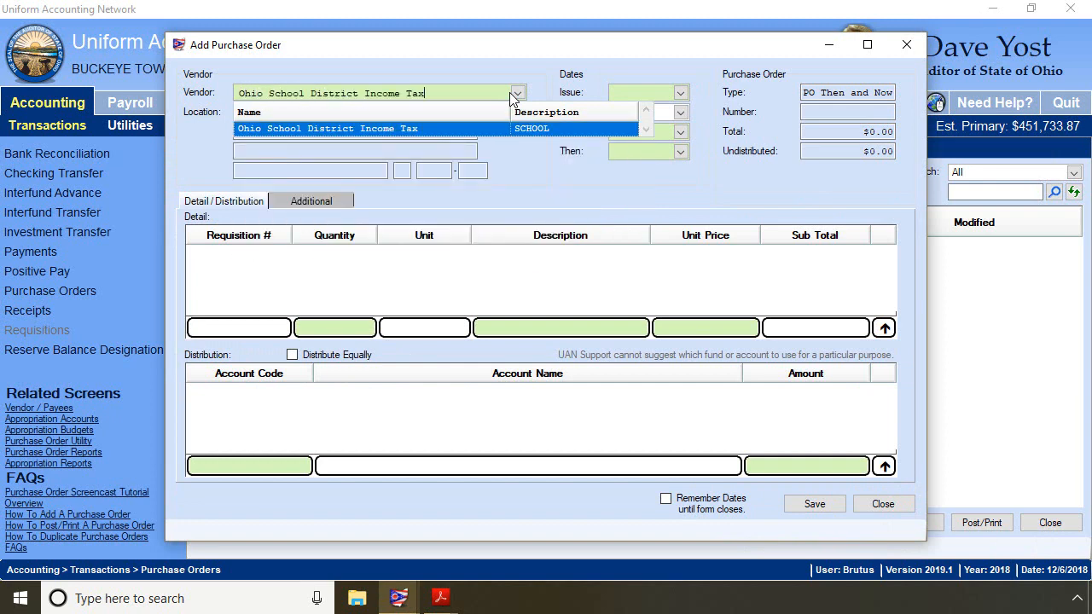
{"action": "left_click", "coordinate": [459, 128]}
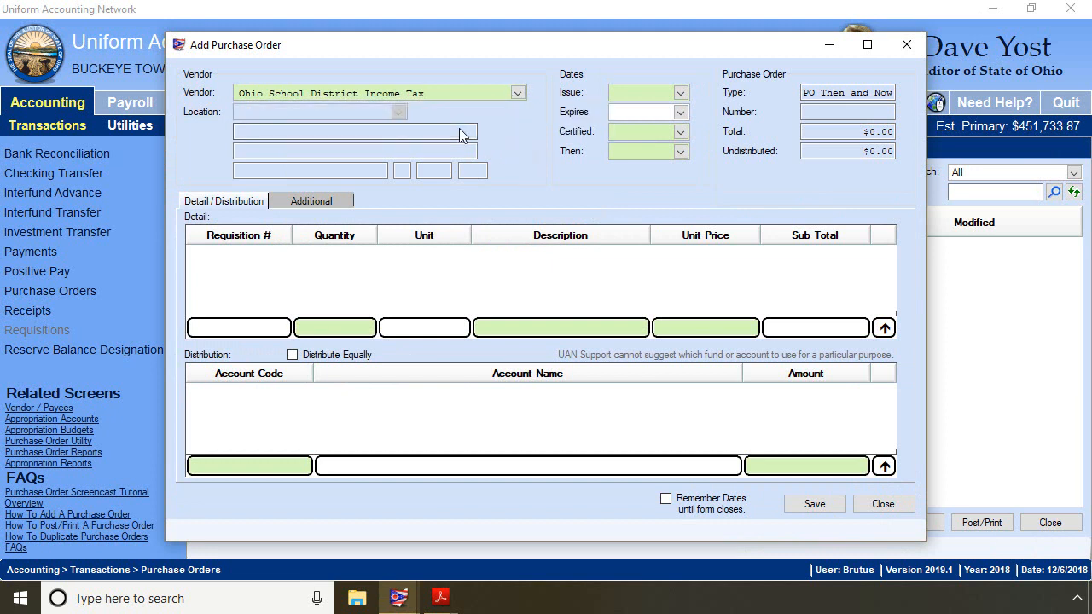
- Set the issue and certified dates to 12/06/2018 and the then date to 12/05/2018
{"action": "left_click", "coordinate": [680, 92]}
{"action": "left_click", "coordinate": [621, 167]}
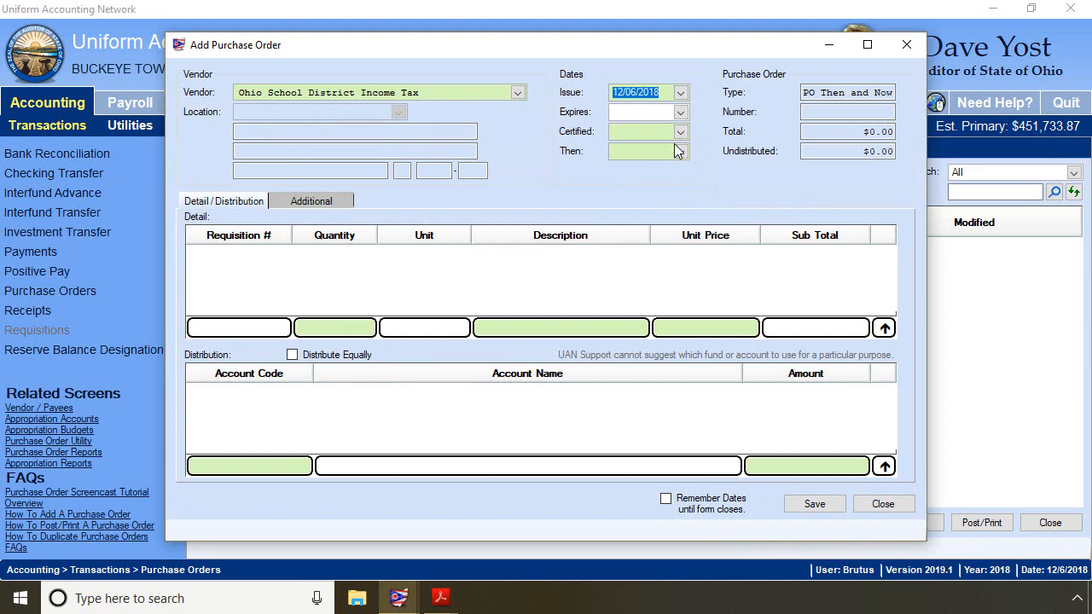
{"action": "left_click", "coordinate": [680, 132]}
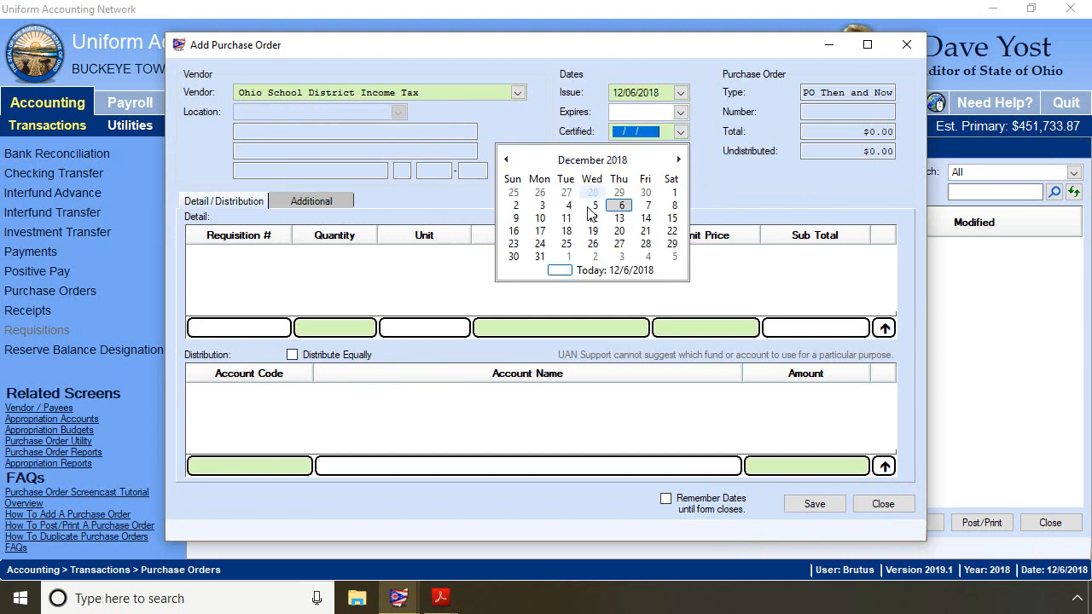
{"action": "left_click", "coordinate": [620, 206]}
{"action": "left_click", "coordinate": [682, 152]}
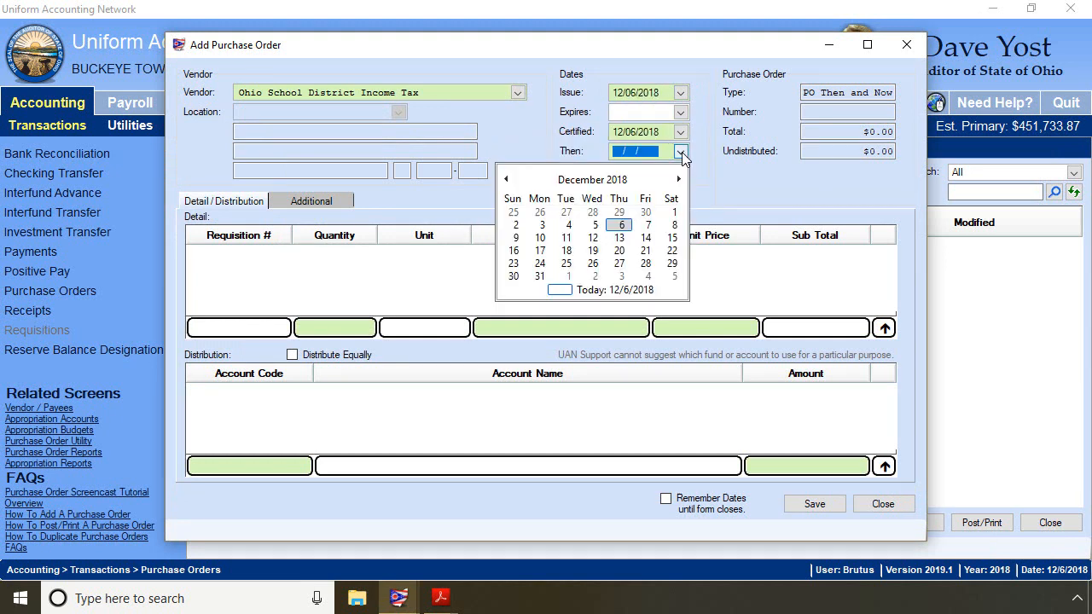
{"action": "left_click", "coordinate": [592, 227]}
- Add a detail line with quantity 1, description "Penalty for late payment" and unit price .89
{"action": "left_click", "coordinate": [337, 329]}
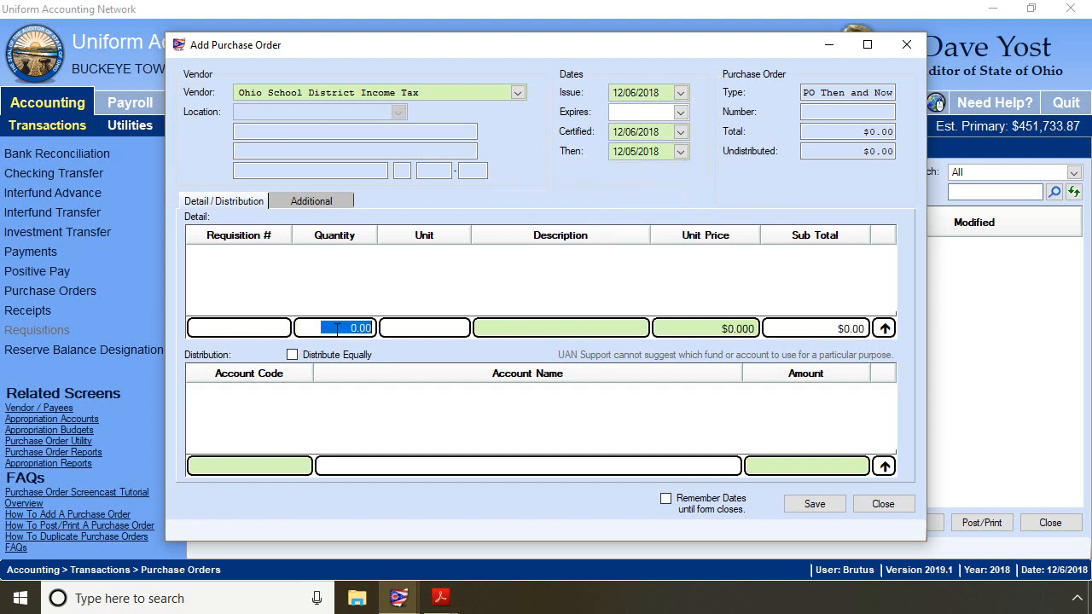
{"action": "type", "text": "1"}
{"action": "key", "text": "Tab"}
{"action": "key", "text": "Tab"}
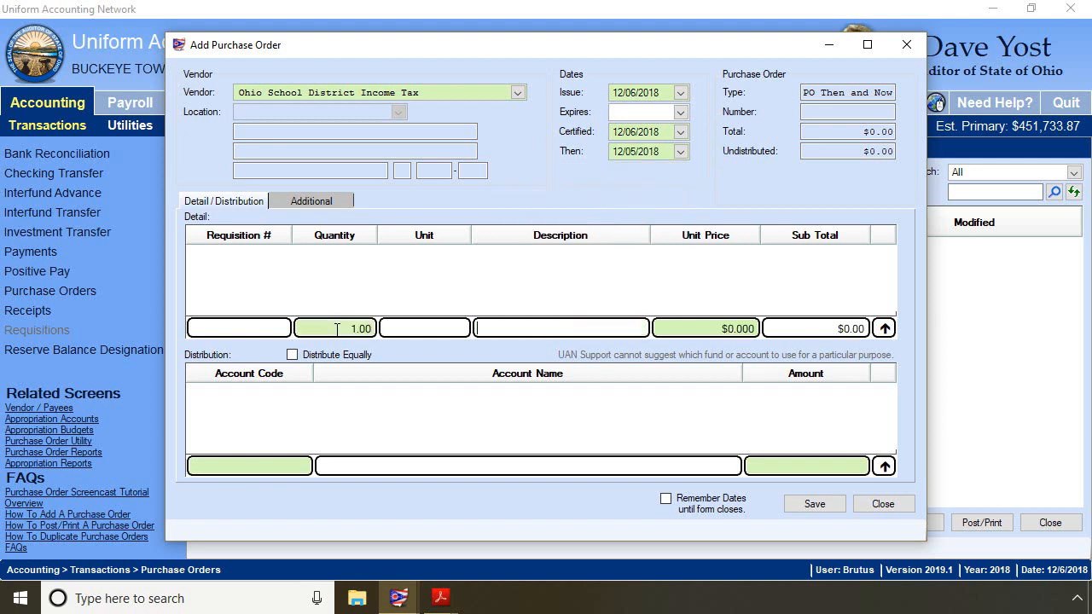
{"action": "type", "text": "Penalty for late payment"}
{"action": "left_click", "coordinate": [696, 330]}
{"action": "type", "text": ".89"}
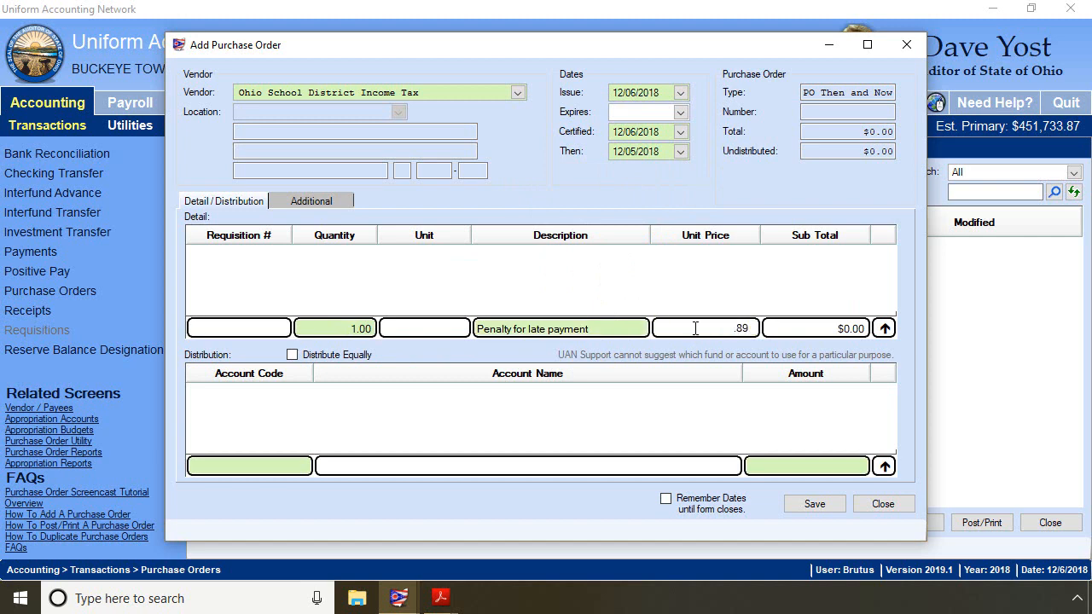
{"action": "key", "text": "Return"}
{"action": "left_click", "coordinate": [309, 471]}
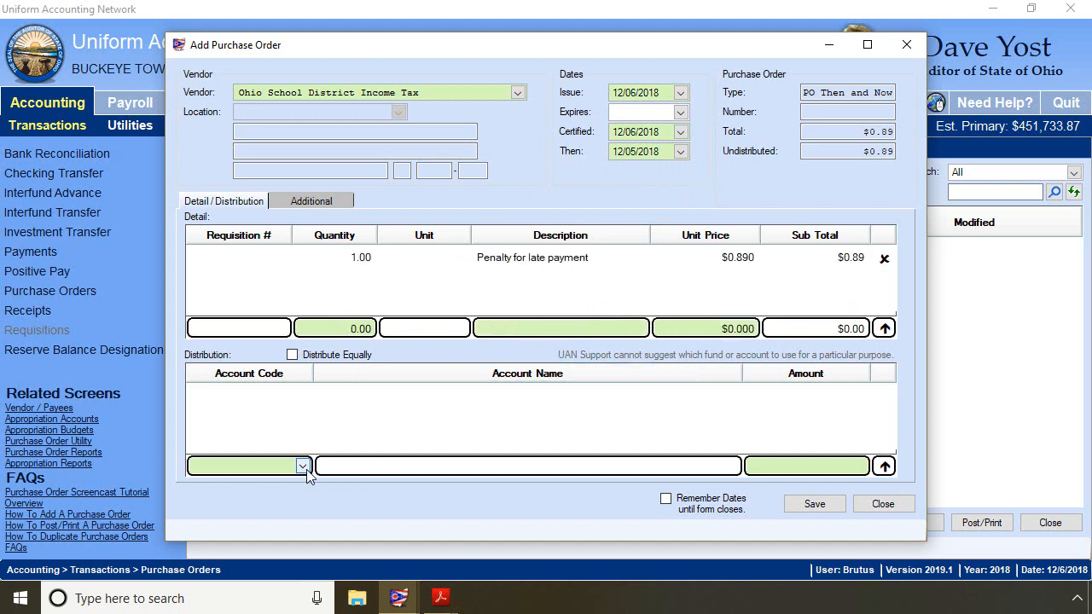
{"action": "left_click", "coordinate": [303, 466]}
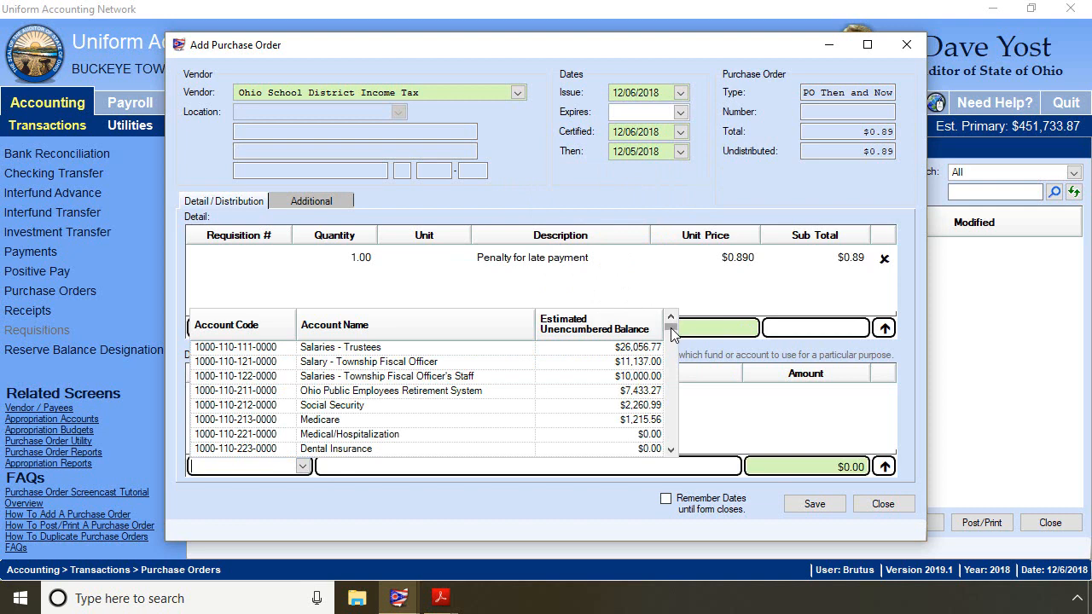
{"action": "left_click_drag", "start_coordinate": [671, 333], "coordinate": [670, 353]}
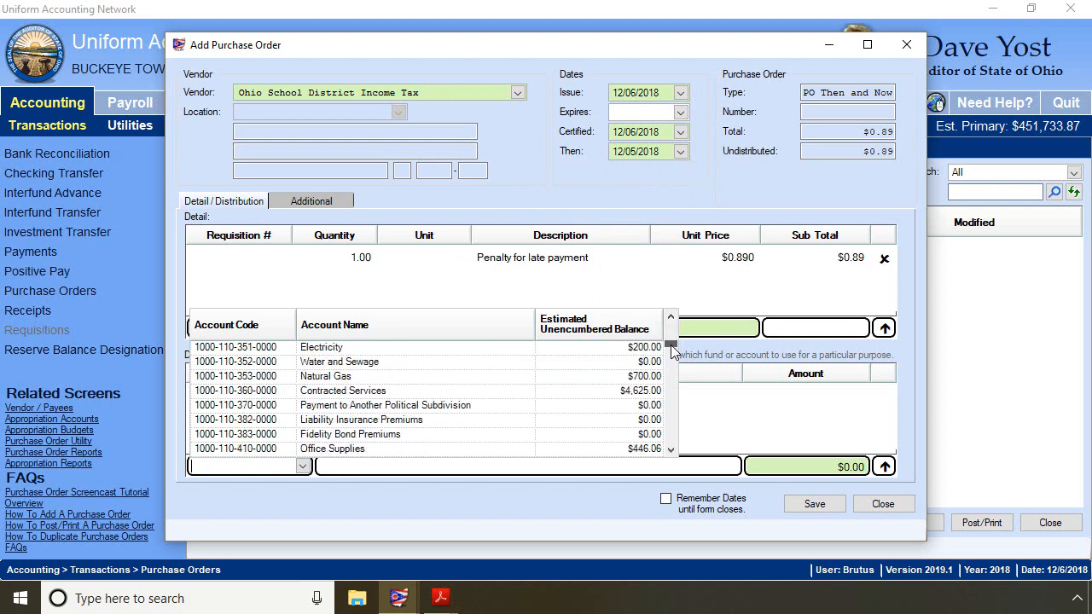
{"action": "left_click", "coordinate": [205, 392]}
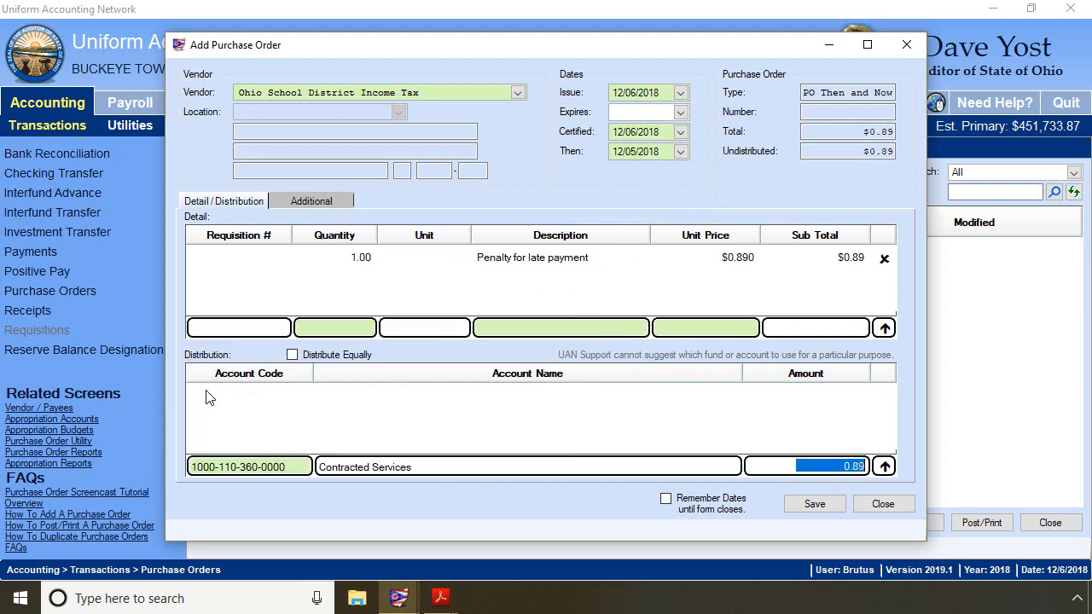
{"action": "key", "text": "Return"}
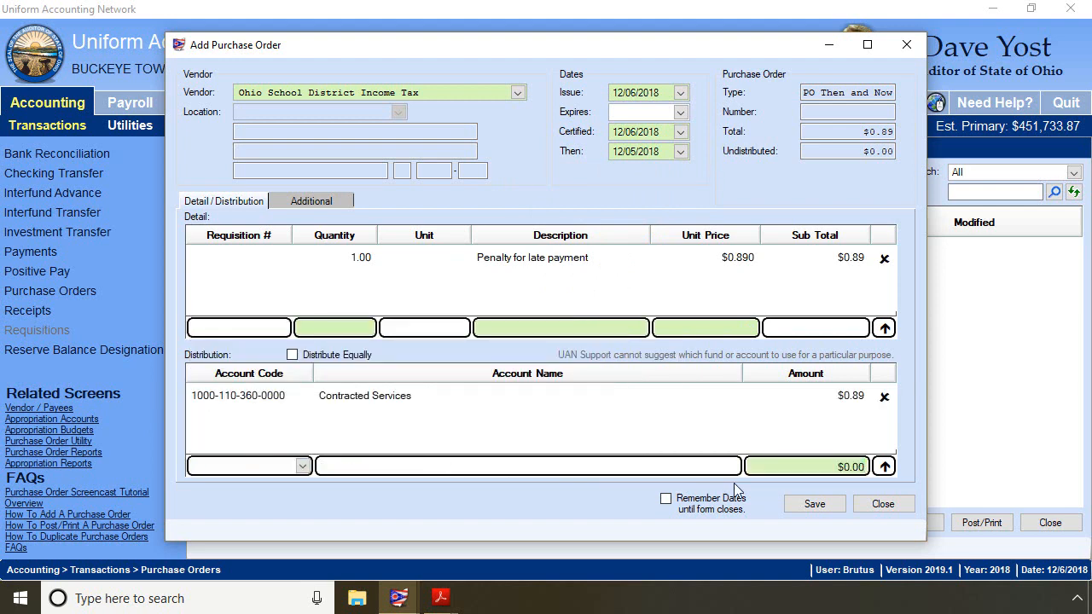
- Save the purchase order without a vendor location and close the form
{"action": "left_click", "coordinate": [825, 503]}
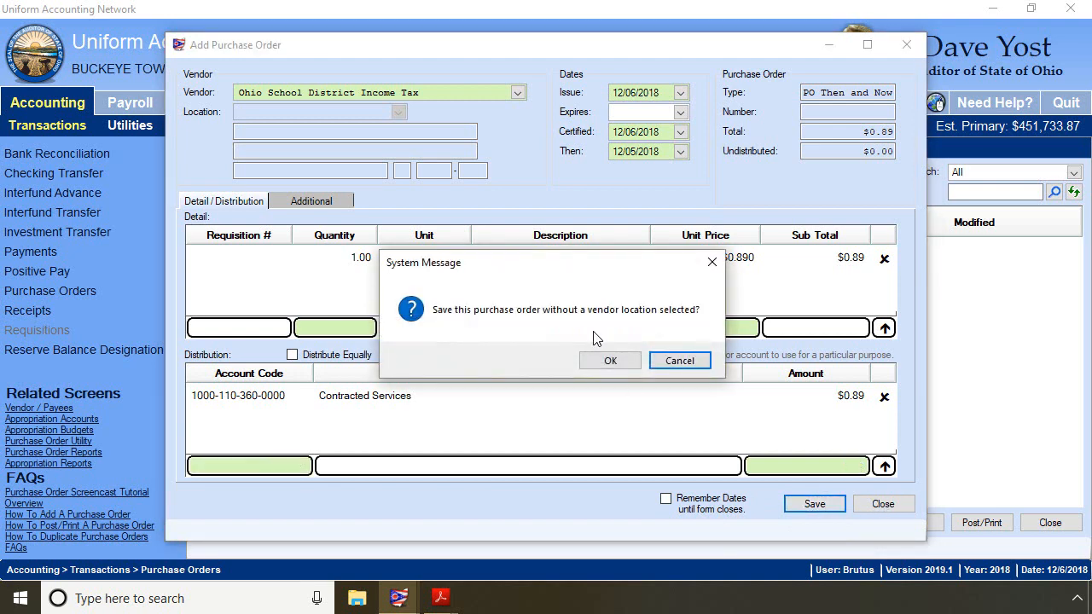
{"action": "left_click", "coordinate": [611, 361]}
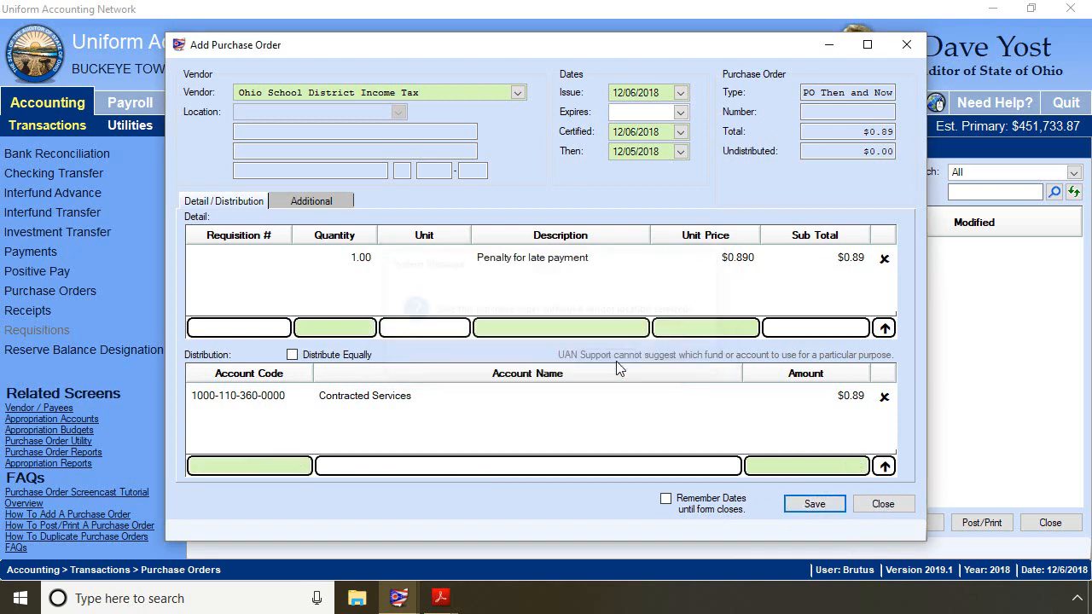
{"action": "left_click", "coordinate": [885, 504]}
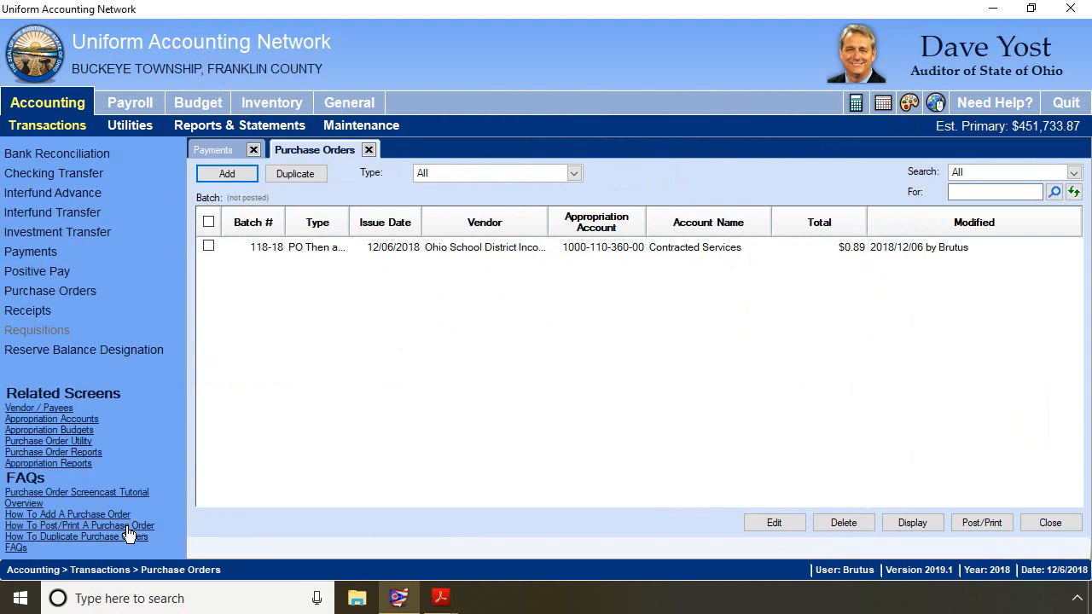
- Post the new purchase order 118-18 and confirm it printed successfully
{"action": "left_click", "coordinate": [207, 248]}
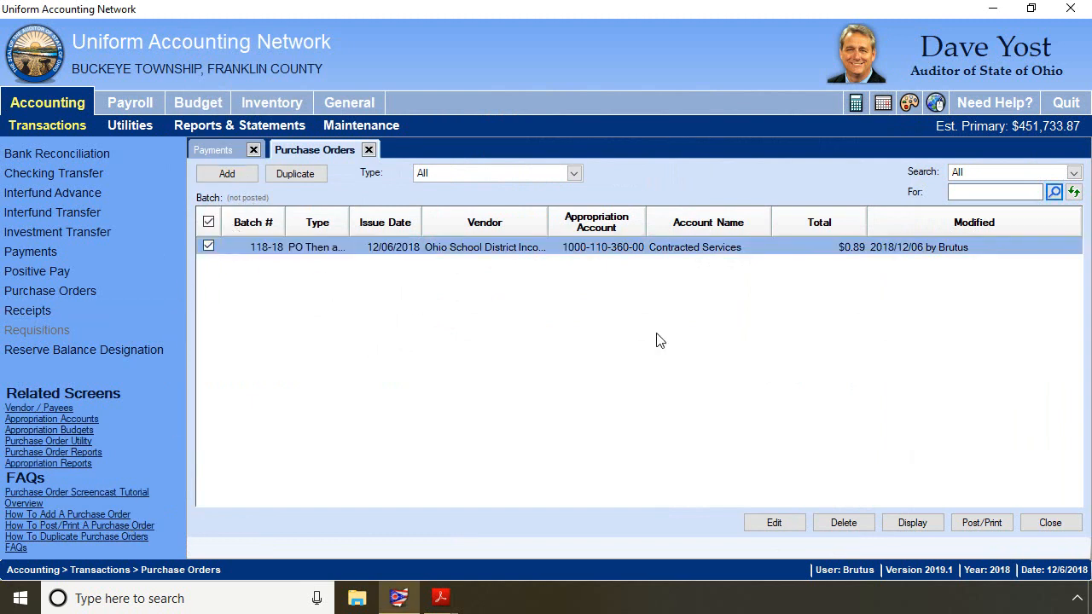
{"action": "left_click", "coordinate": [972, 522]}
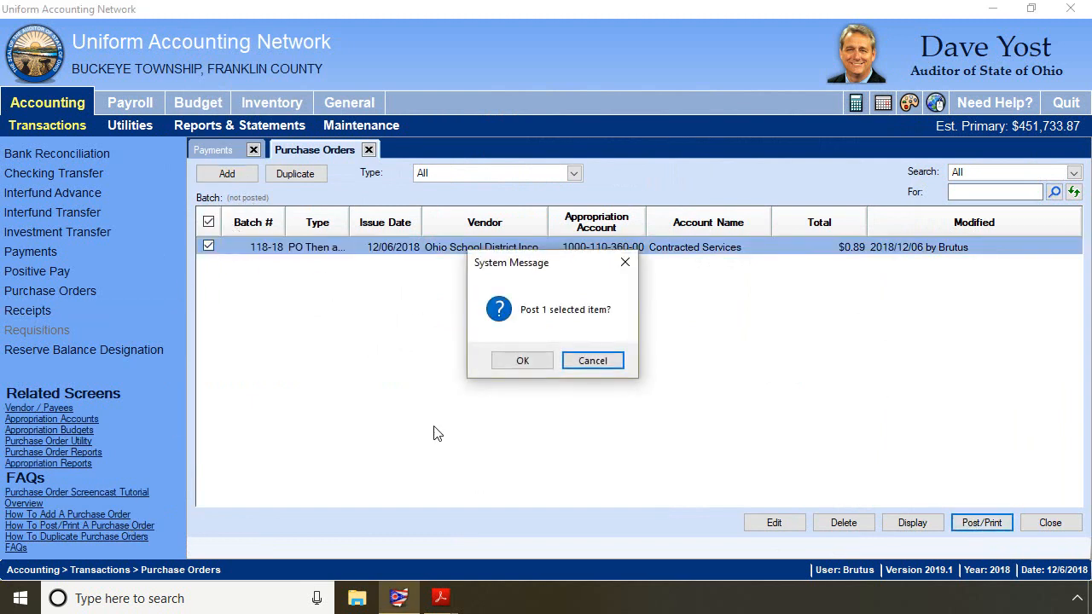
{"action": "left_click", "coordinate": [514, 360]}
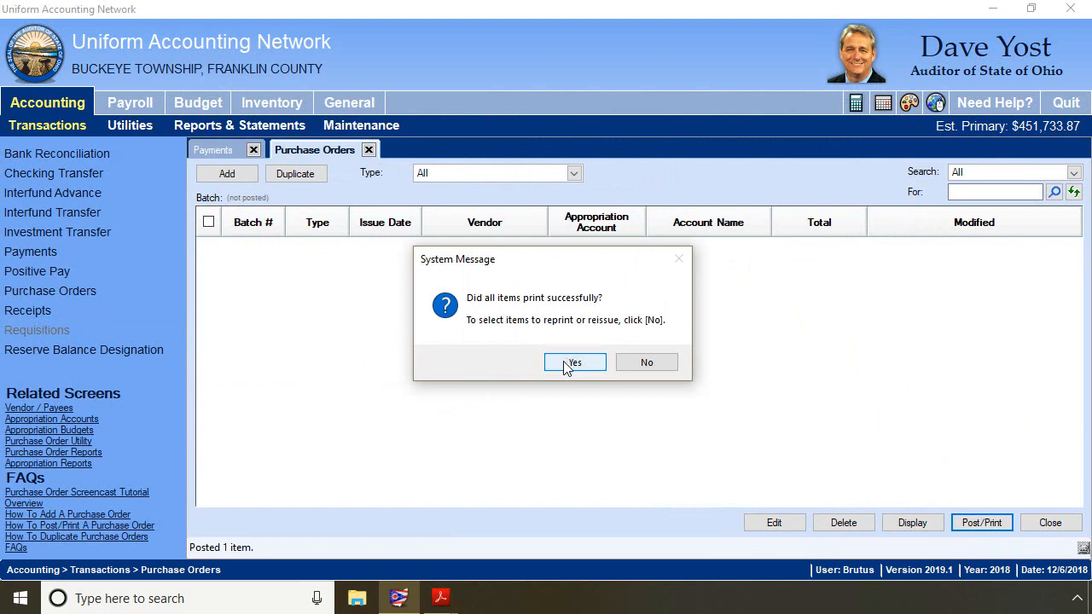
{"action": "left_click", "coordinate": [570, 363]}
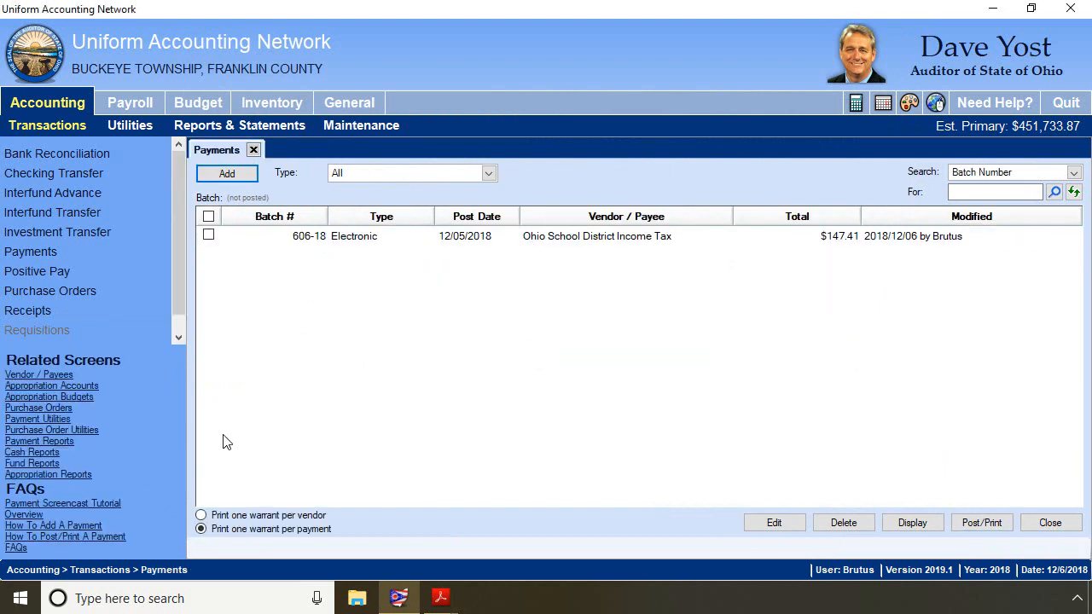
- Open payment batch 606-18 and import then-and-now purchase order 59-2018 with its detail and distribution lines
{"action": "left_click", "coordinate": [209, 237]}
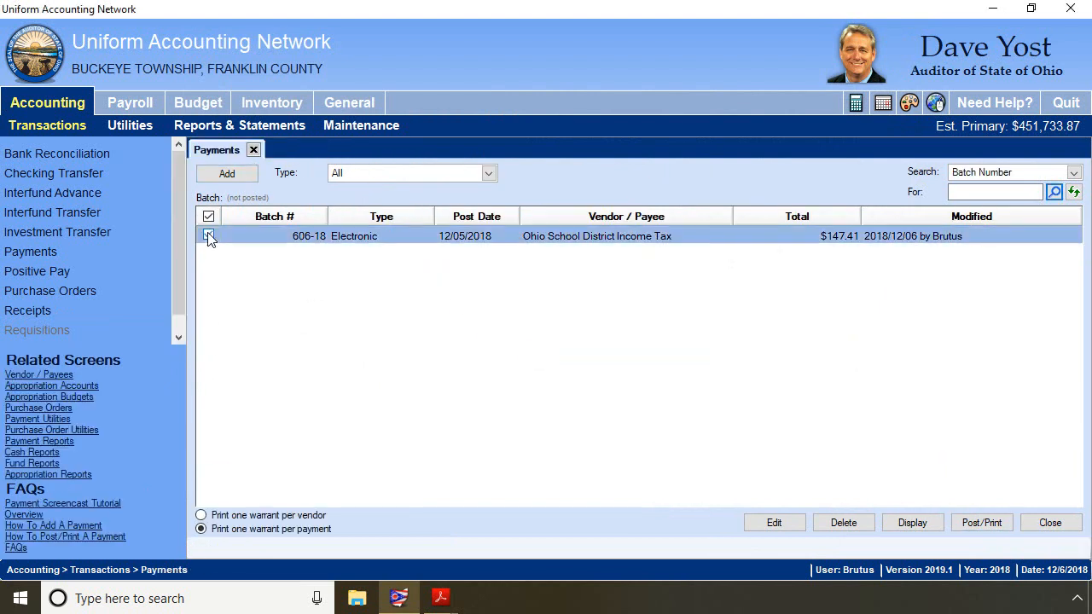
{"action": "left_click", "coordinate": [772, 523]}
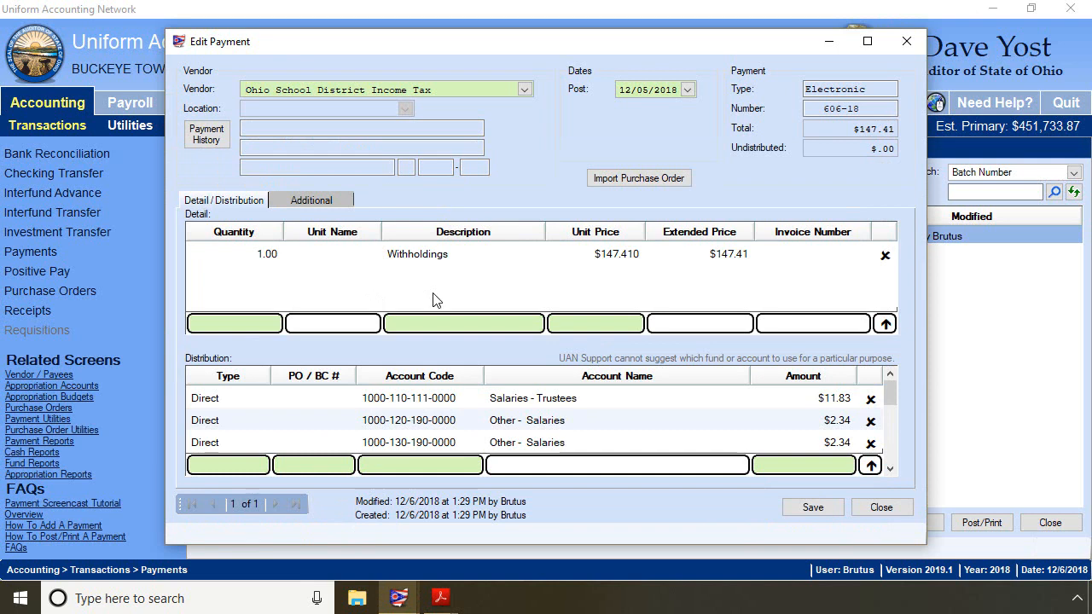
{"action": "left_click", "coordinate": [631, 179]}
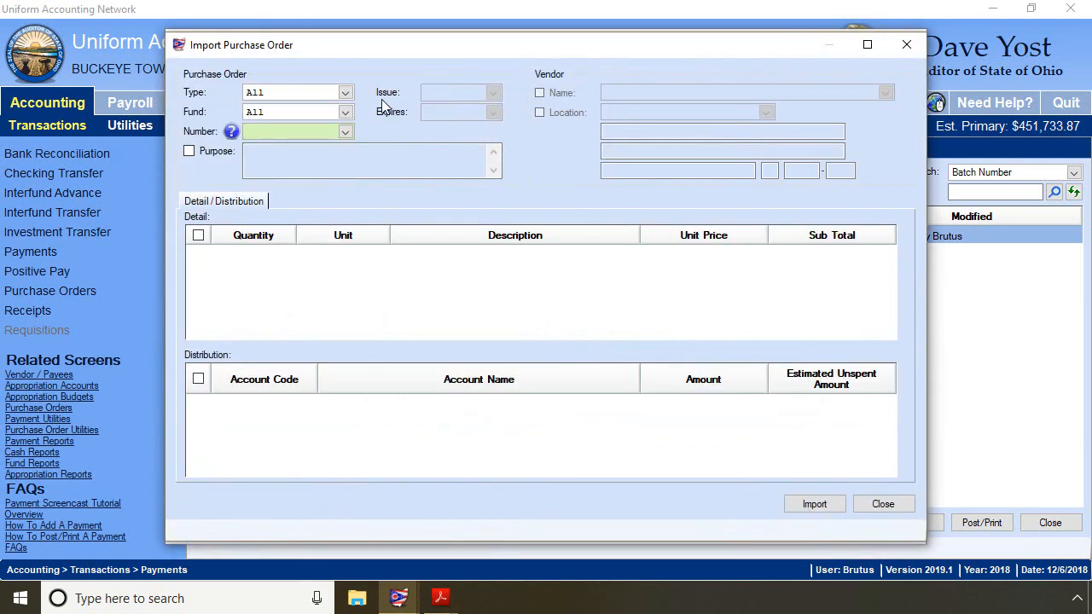
{"action": "left_click", "coordinate": [348, 92]}
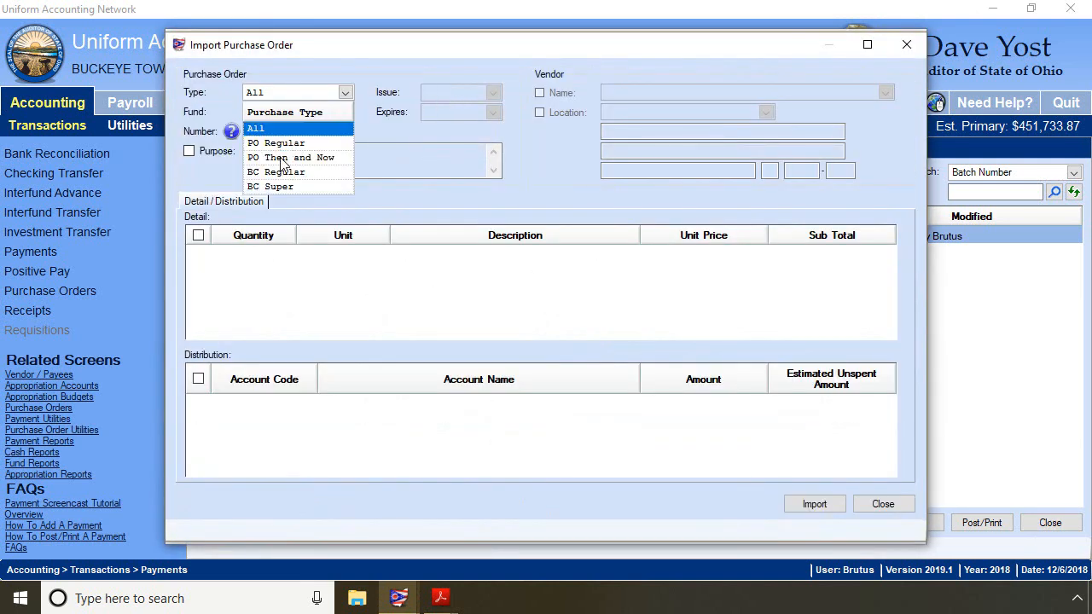
{"action": "left_click", "coordinate": [287, 152]}
{"action": "left_click", "coordinate": [345, 131]}
{"action": "left_click", "coordinate": [284, 179]}
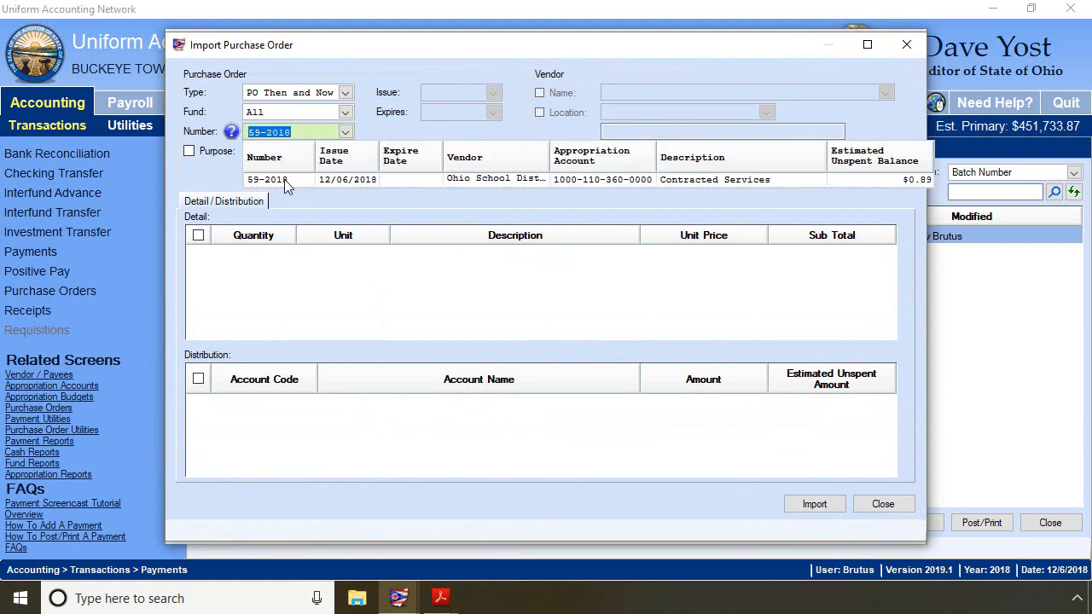
{"action": "left_click", "coordinate": [198, 235]}
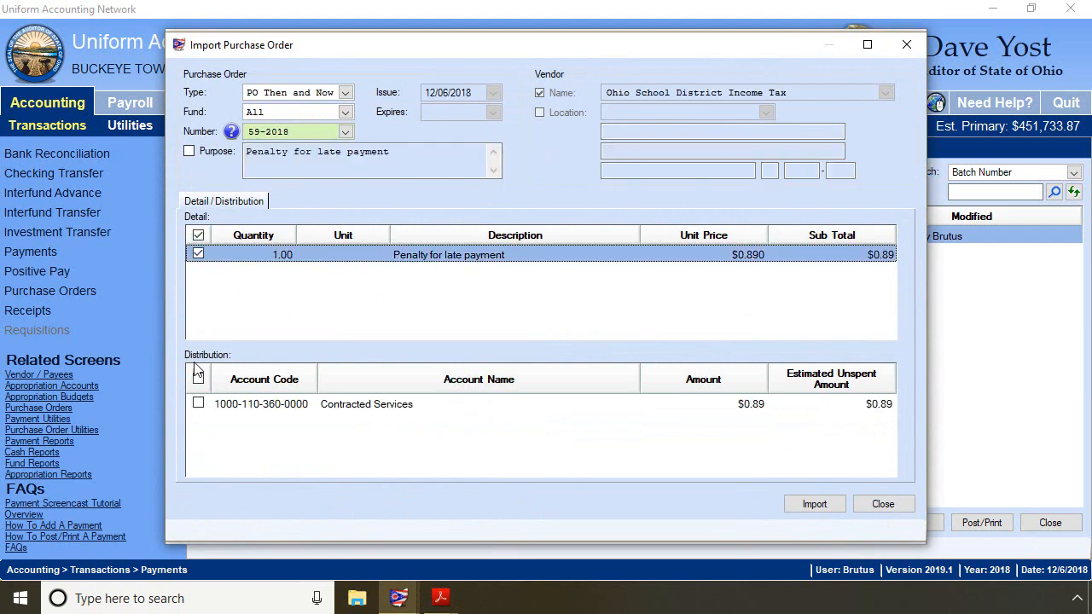
{"action": "left_click", "coordinate": [198, 379]}
{"action": "left_click", "coordinate": [814, 504]}
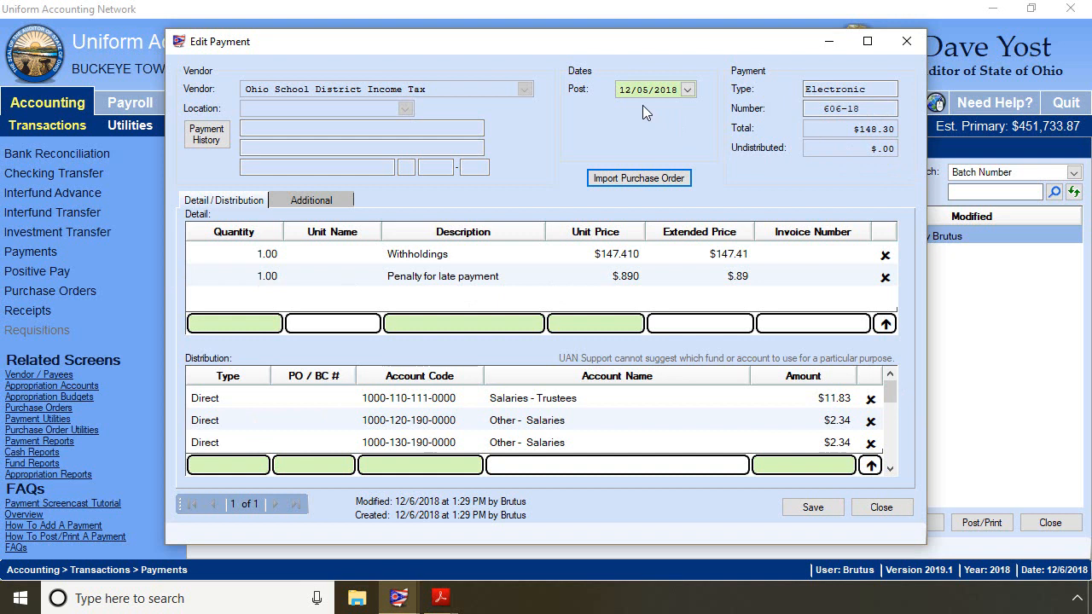
- Save the payment without a vendor location and close the edit form
{"action": "left_click", "coordinate": [819, 507]}
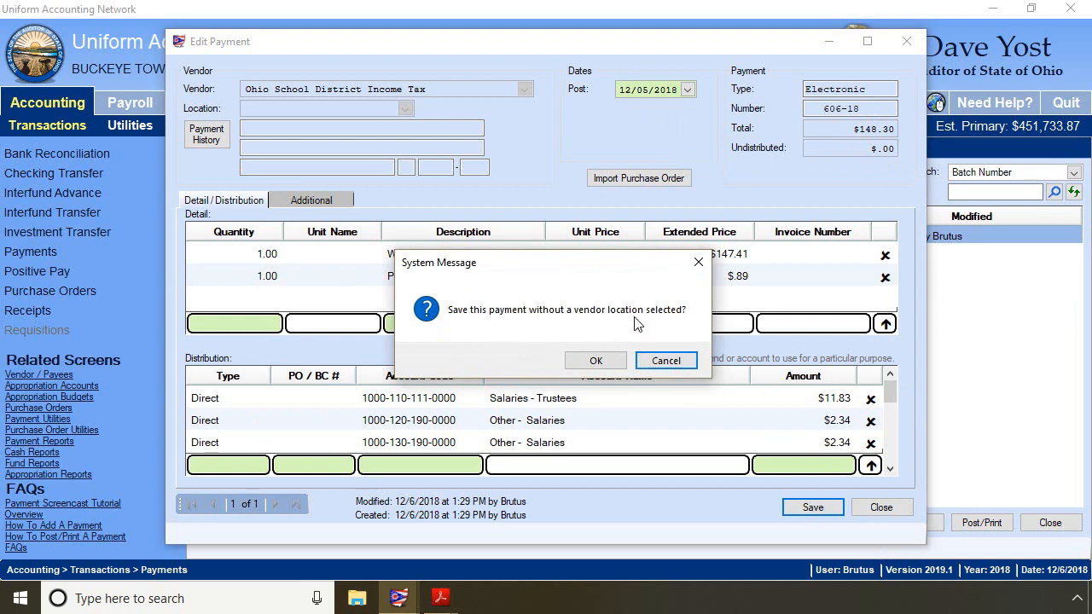
{"action": "left_click", "coordinate": [611, 367]}
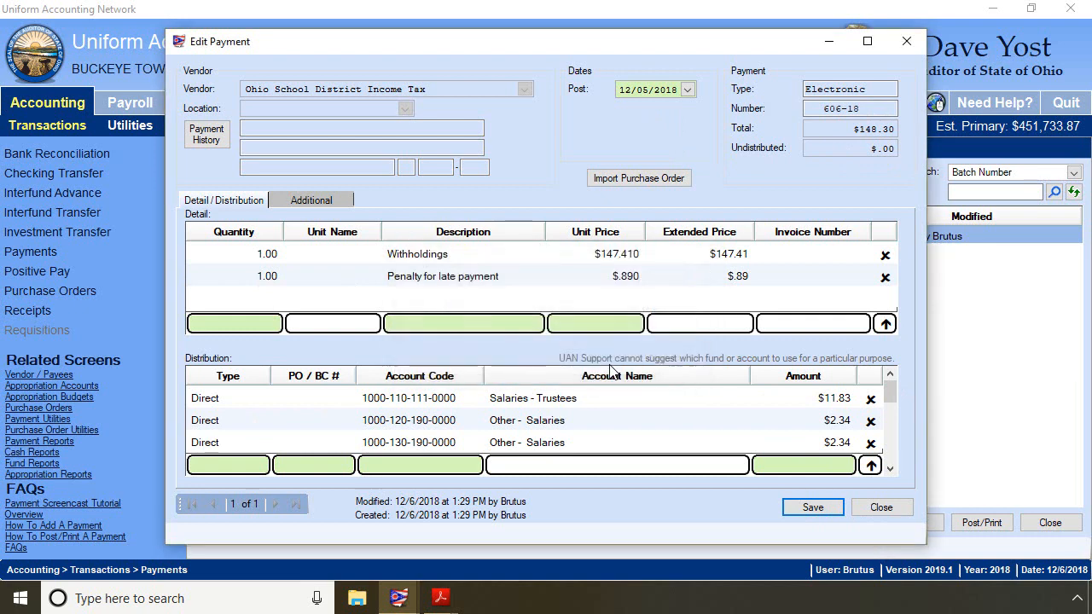
{"action": "left_click", "coordinate": [881, 508]}
- Post payment batch 606-18 and confirm that all items printed successfully
{"action": "left_click", "coordinate": [208, 235]}
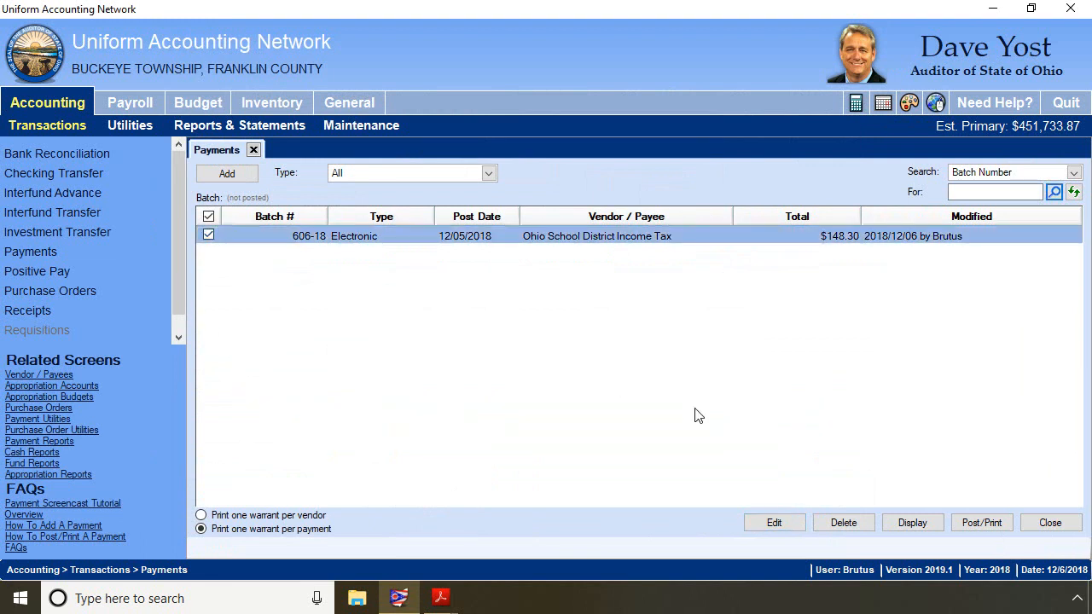
{"action": "left_click", "coordinate": [981, 523]}
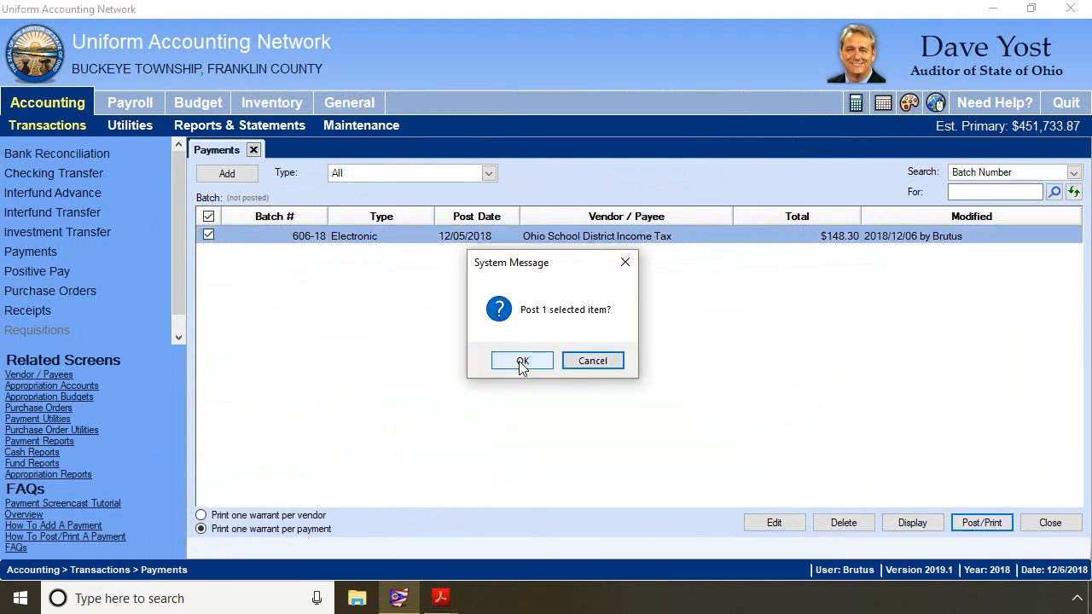
{"action": "left_click", "coordinate": [522, 363]}
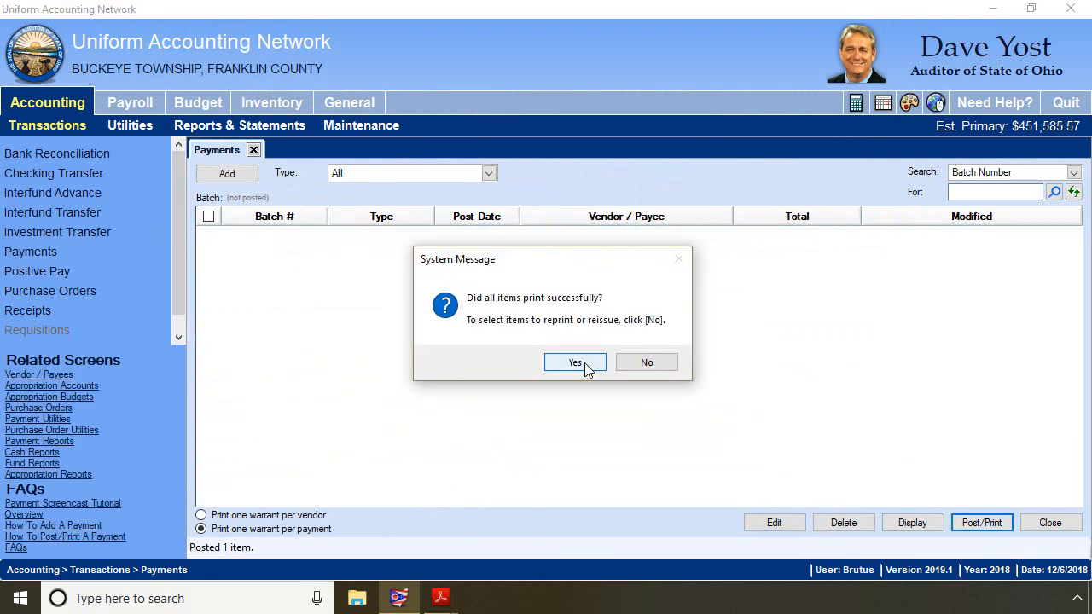
{"action": "left_click", "coordinate": [576, 363]}
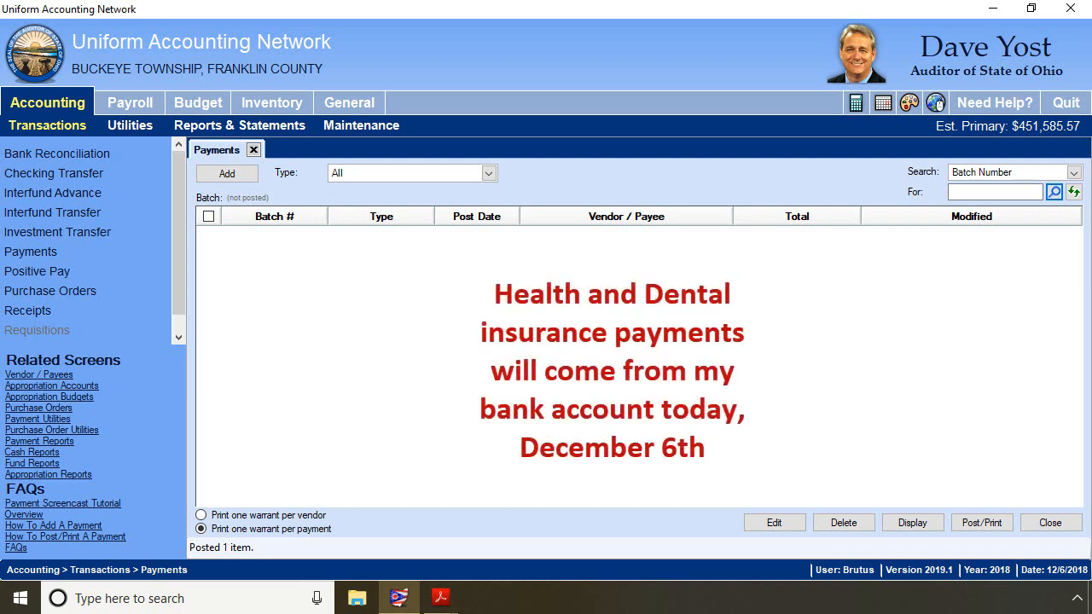
- Open the regular payroll Unpaid Withholding Clear for November 2018 and select all frequencies
{"action": "left_click", "coordinate": [145, 96]}
{"action": "left_click", "coordinate": [111, 124]}
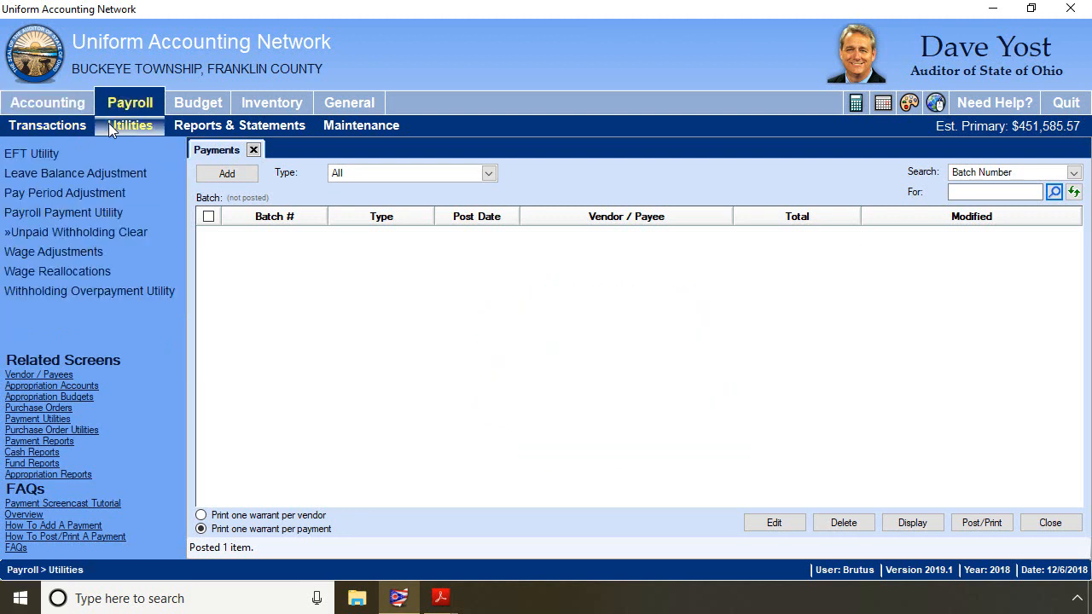
{"action": "left_click", "coordinate": [73, 235]}
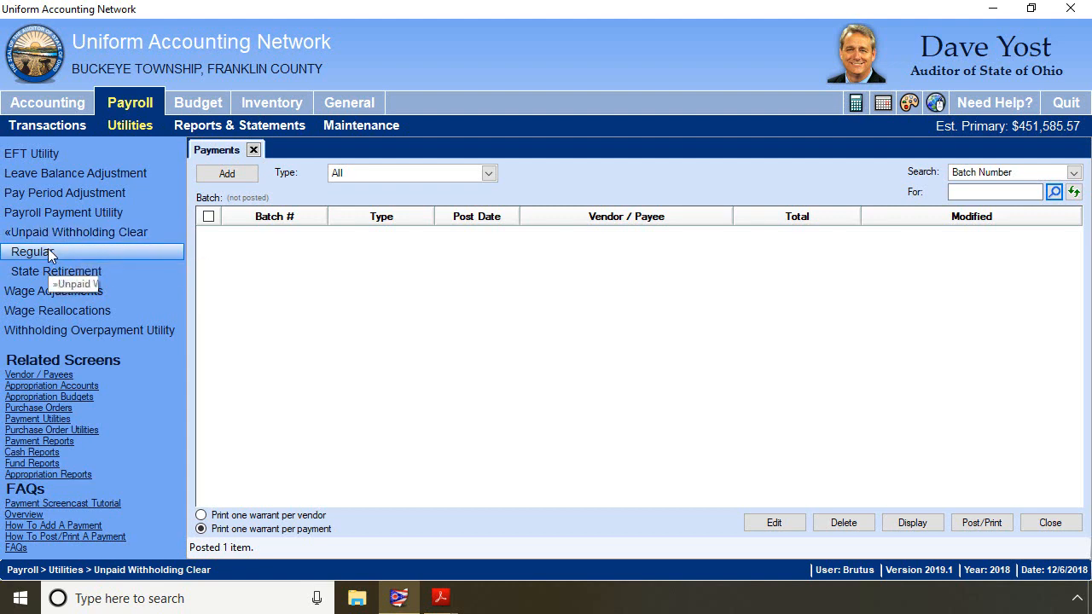
{"action": "left_click", "coordinate": [47, 248]}
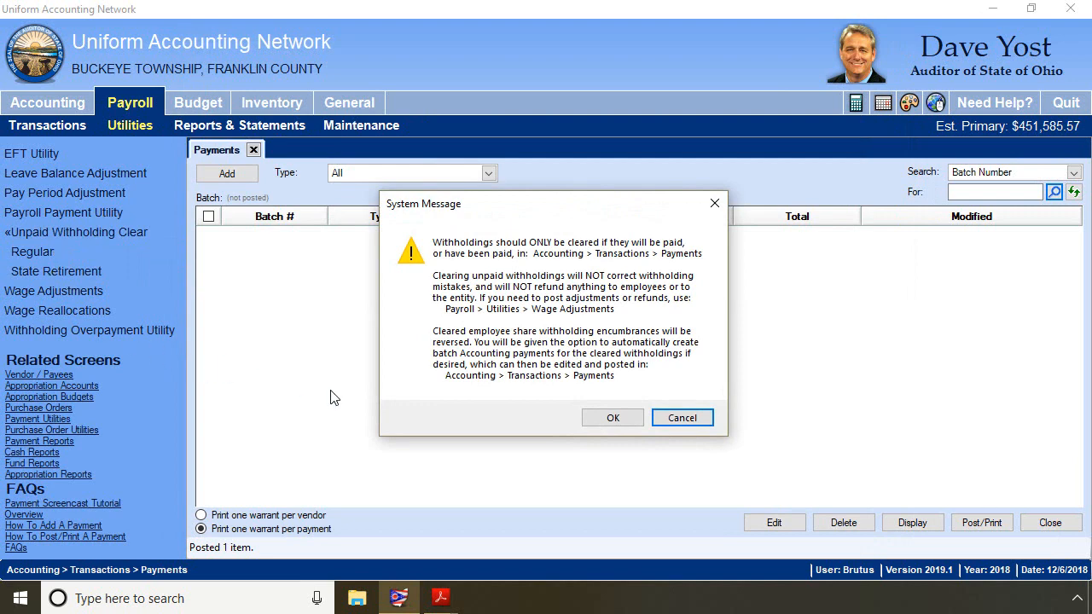
{"action": "left_click", "coordinate": [613, 418]}
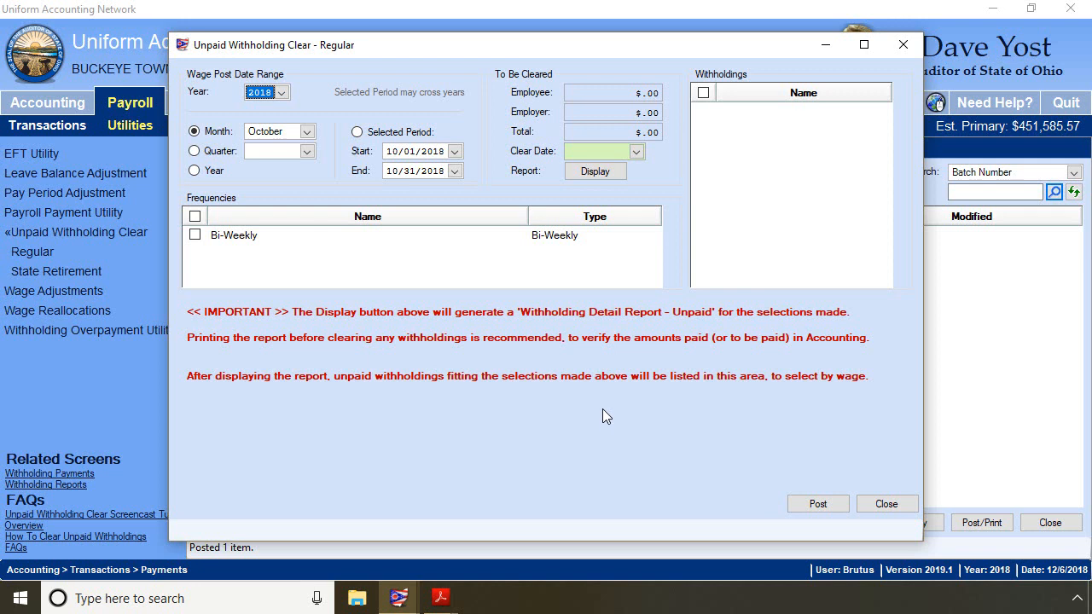
{"action": "left_click", "coordinate": [309, 131]}
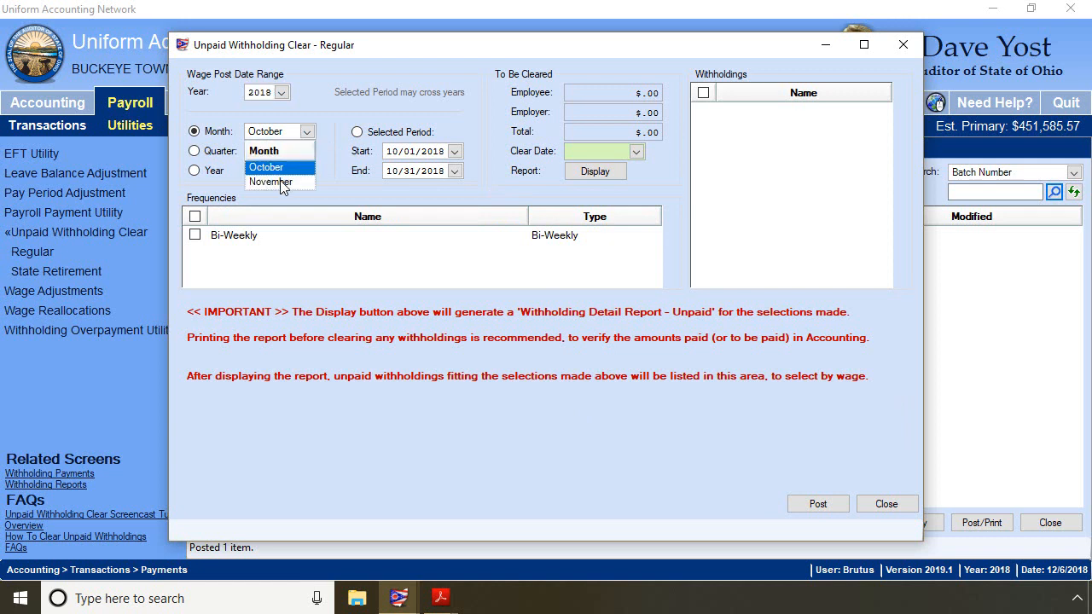
{"action": "left_click", "coordinate": [281, 183]}
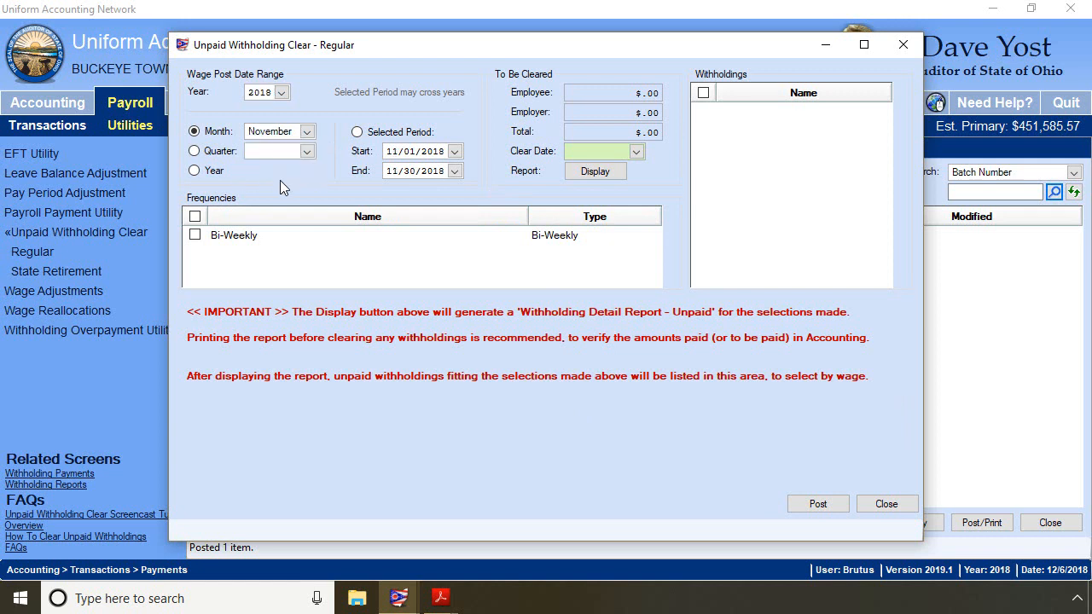
{"action": "left_click", "coordinate": [195, 217]}
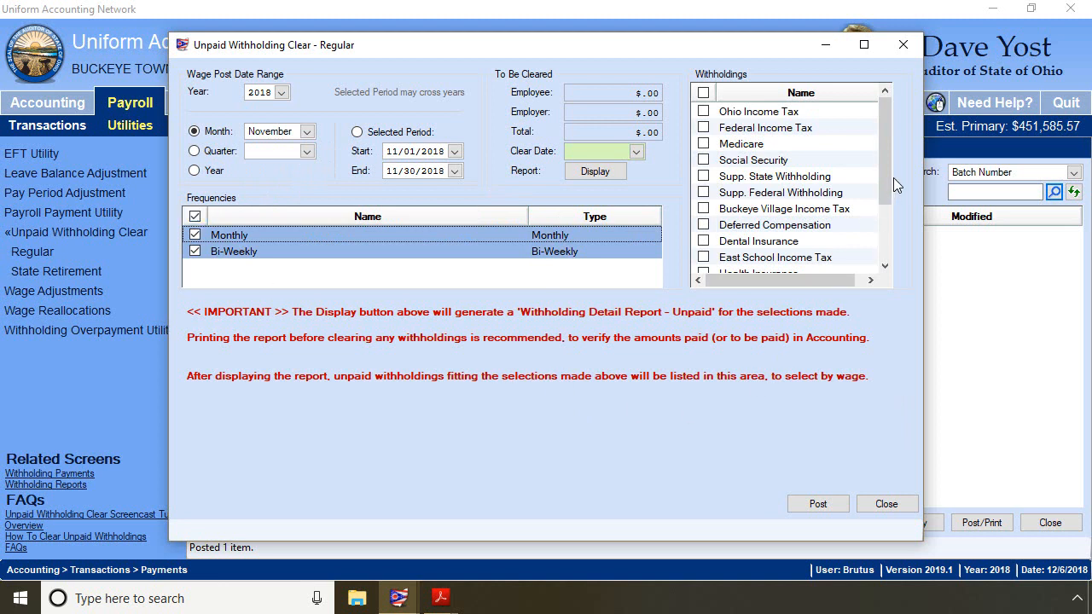
- Select the Dental Insurance and Health Insurance withholdings to clear
{"action": "left_click_drag", "start_coordinate": [884, 173], "coordinate": [901, 251]}
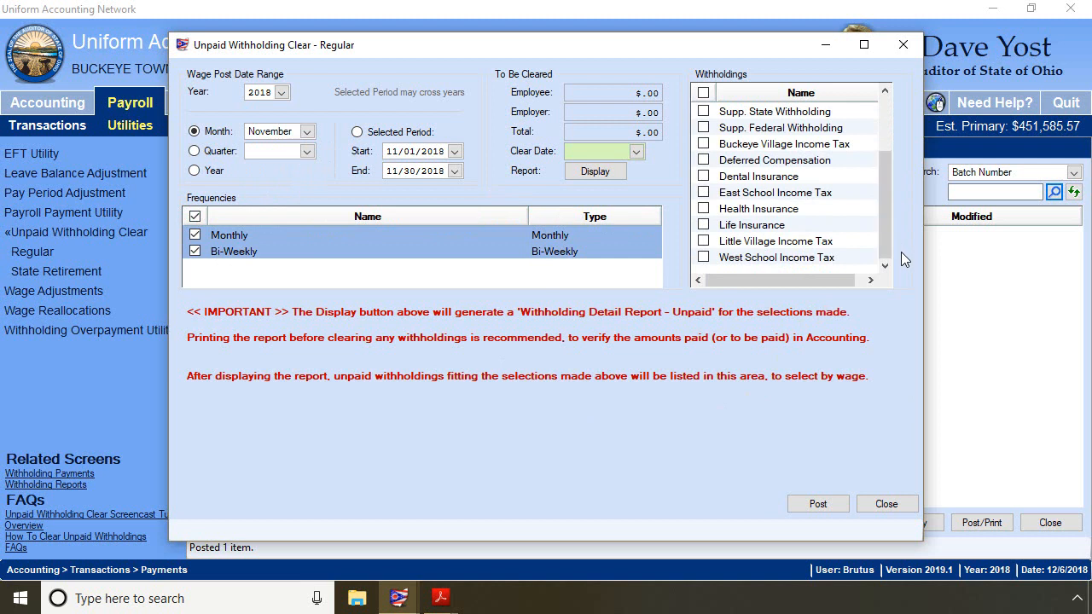
{"action": "left_click", "coordinate": [703, 178]}
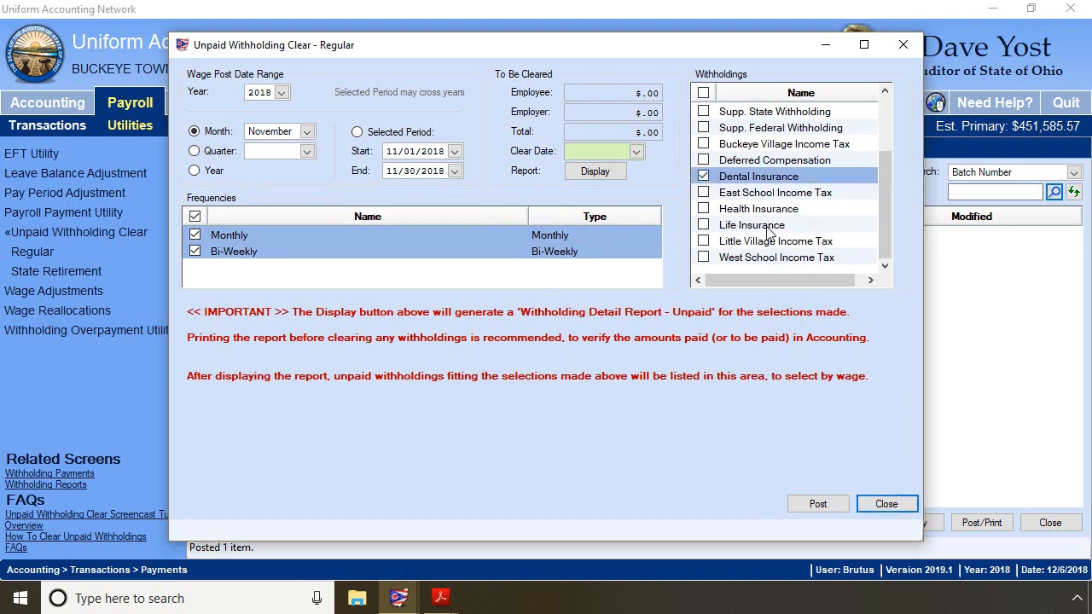
{"action": "left_click", "coordinate": [703, 209]}
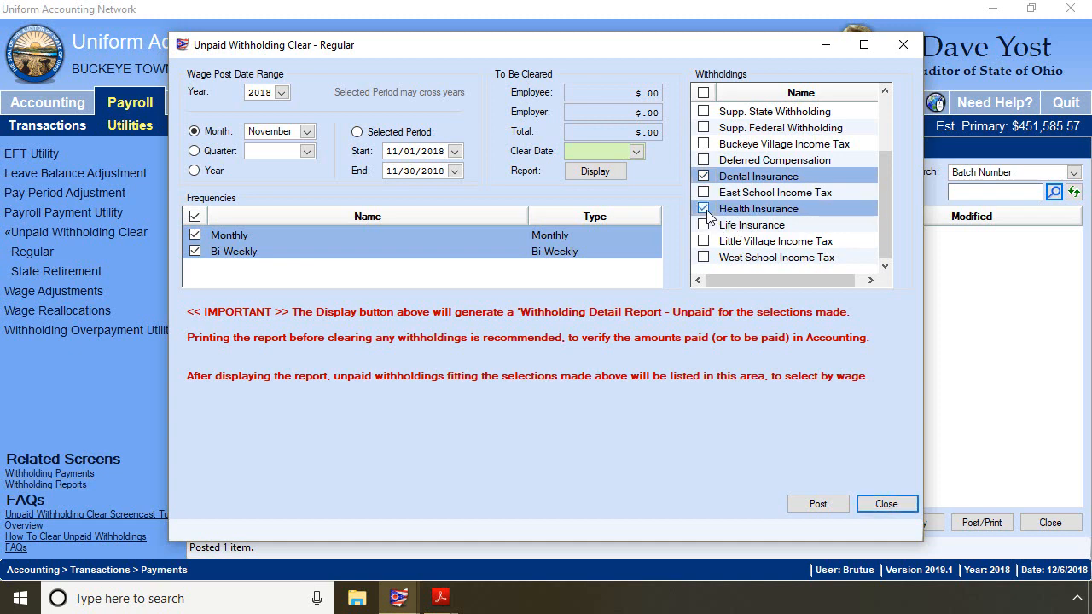
- Display and review the unpaid withholding detail report, then close it
{"action": "left_click", "coordinate": [598, 173]}
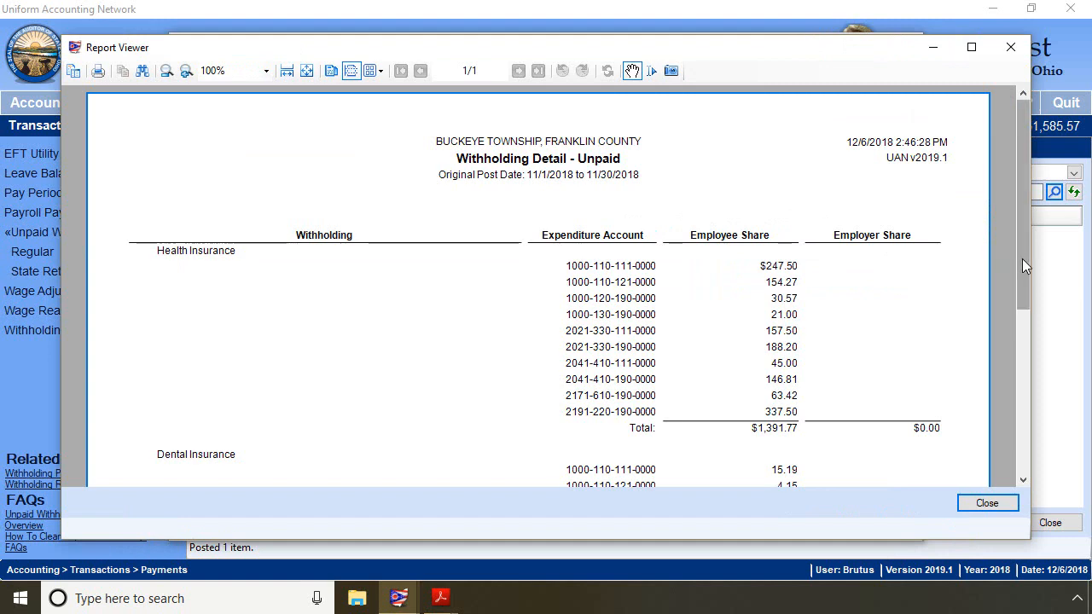
{"action": "left_click_drag", "start_coordinate": [1022, 259], "coordinate": [1052, 368]}
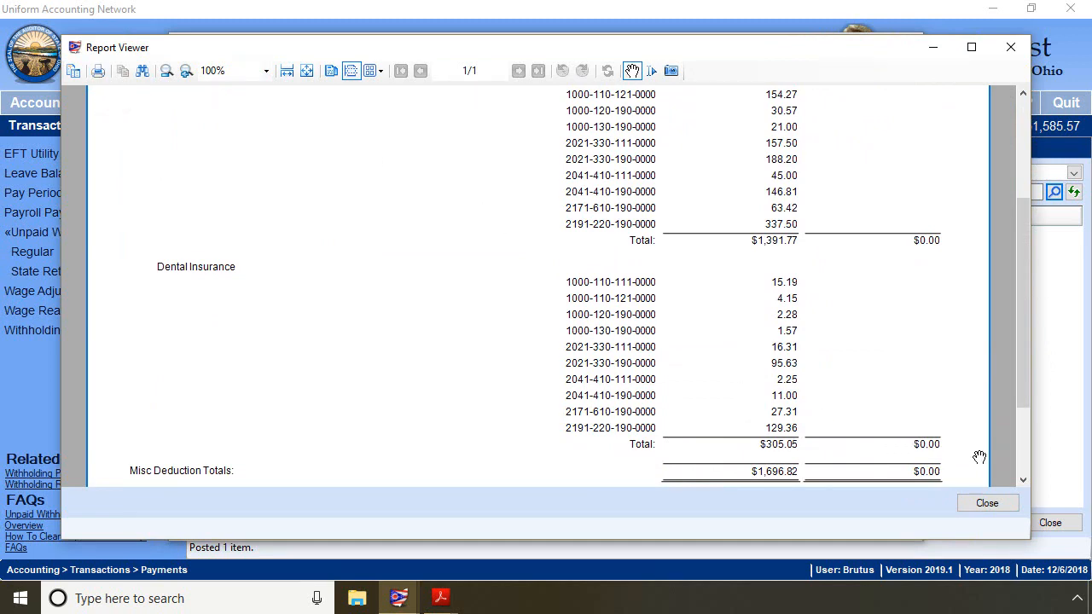
{"action": "left_click", "coordinate": [987, 504]}
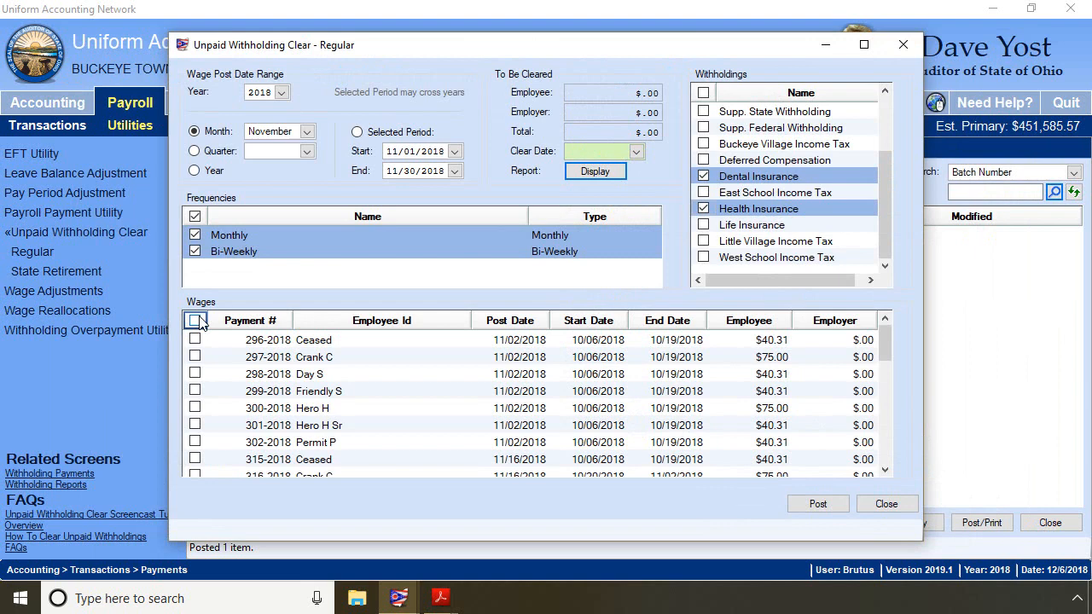
- Select all listed wages and set the clear date to 12/06/2018
{"action": "left_click", "coordinate": [195, 320]}
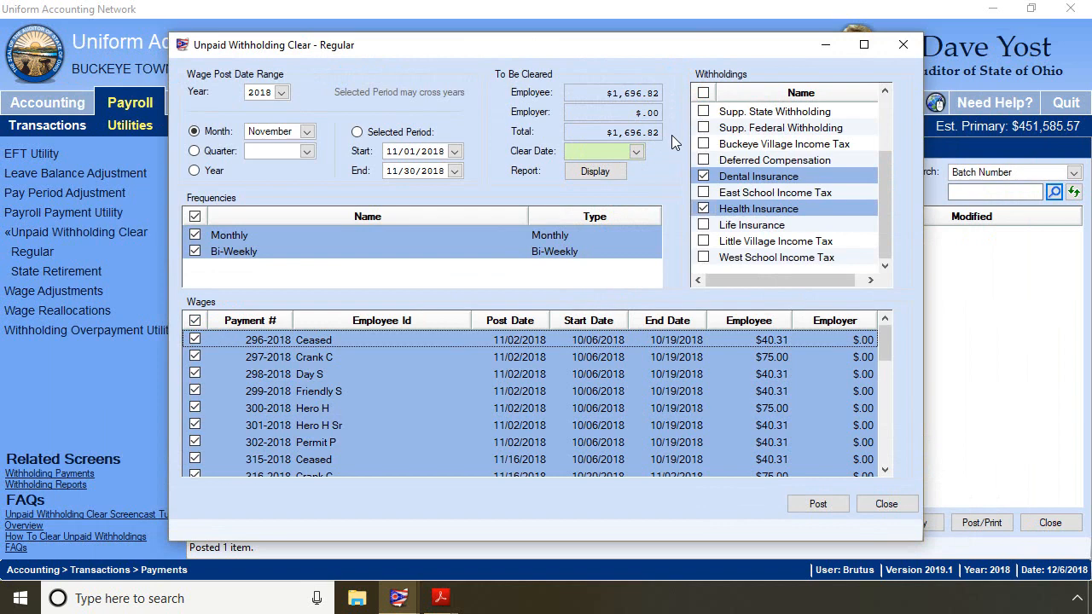
{"action": "left_click", "coordinate": [637, 152]}
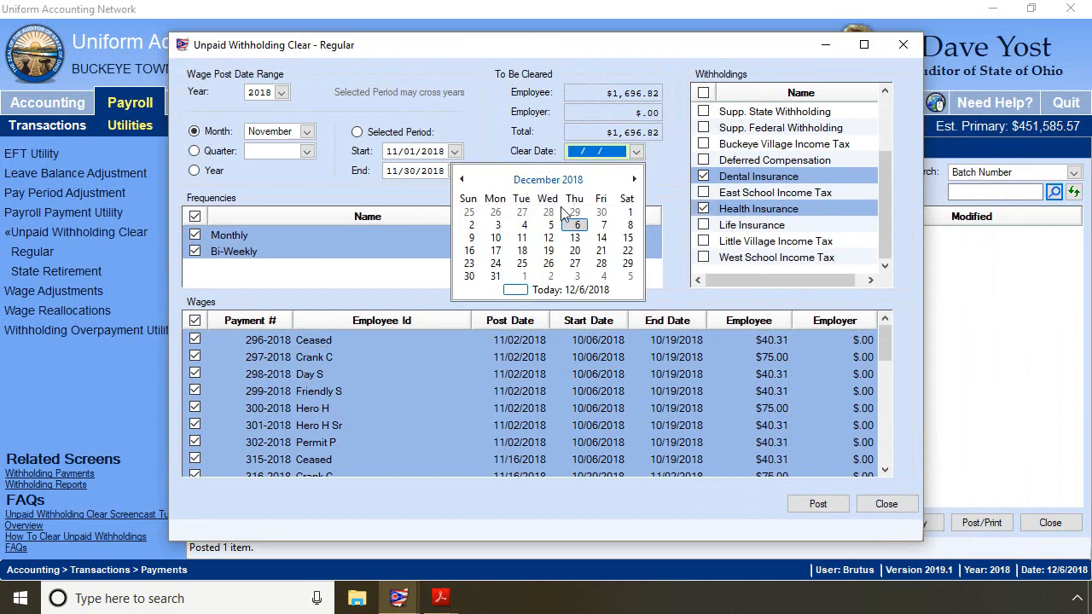
{"action": "left_click", "coordinate": [578, 226]}
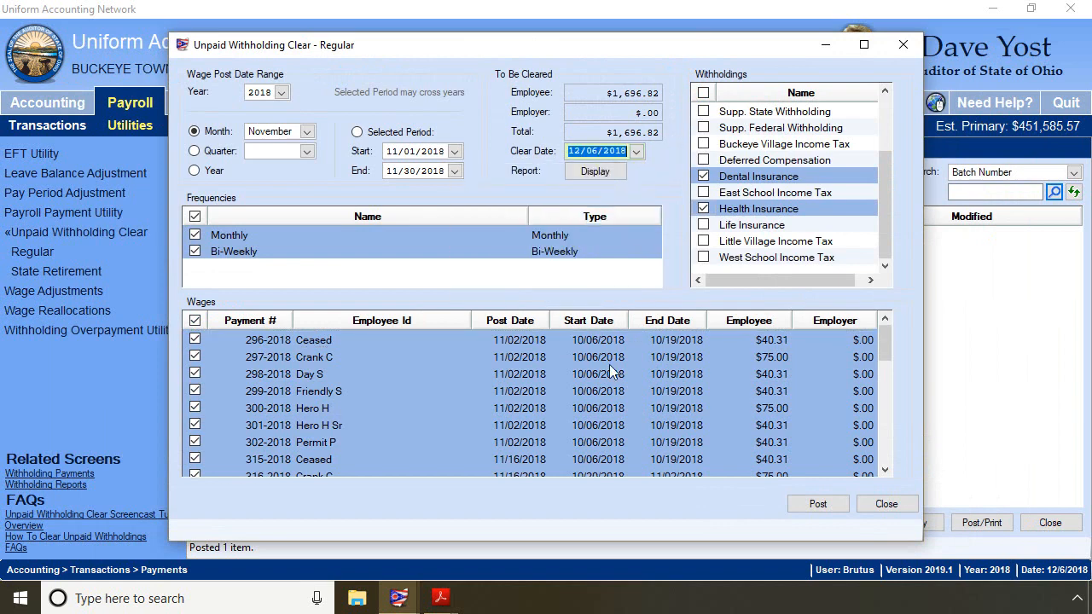
- Post the clearing, creating electronic batch Accounting payments, and close the utility
{"action": "left_click", "coordinate": [818, 505]}
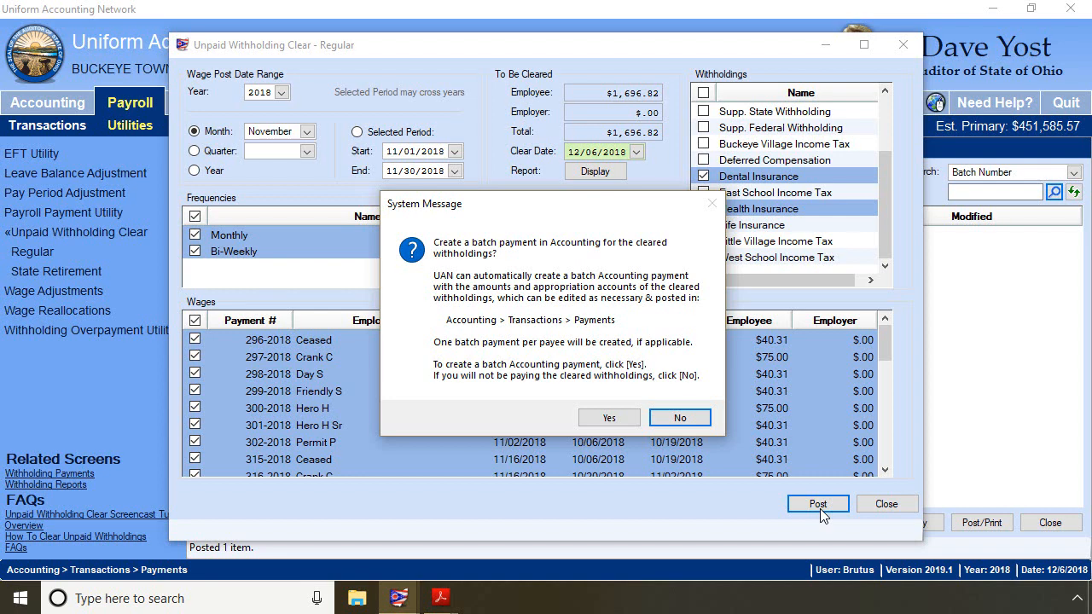
{"action": "left_click", "coordinate": [609, 418]}
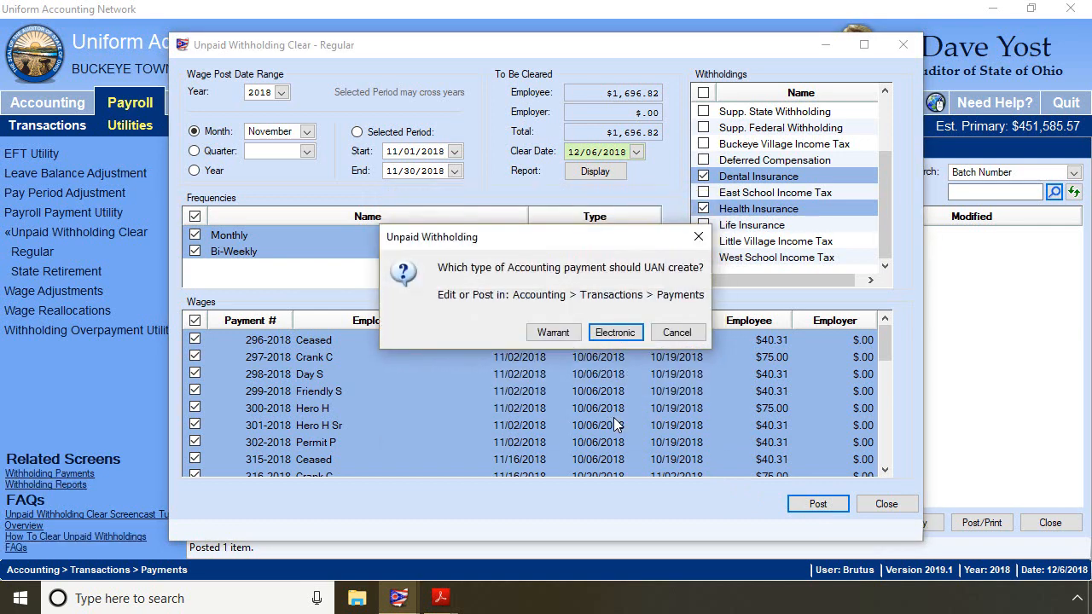
{"action": "left_click", "coordinate": [615, 333]}
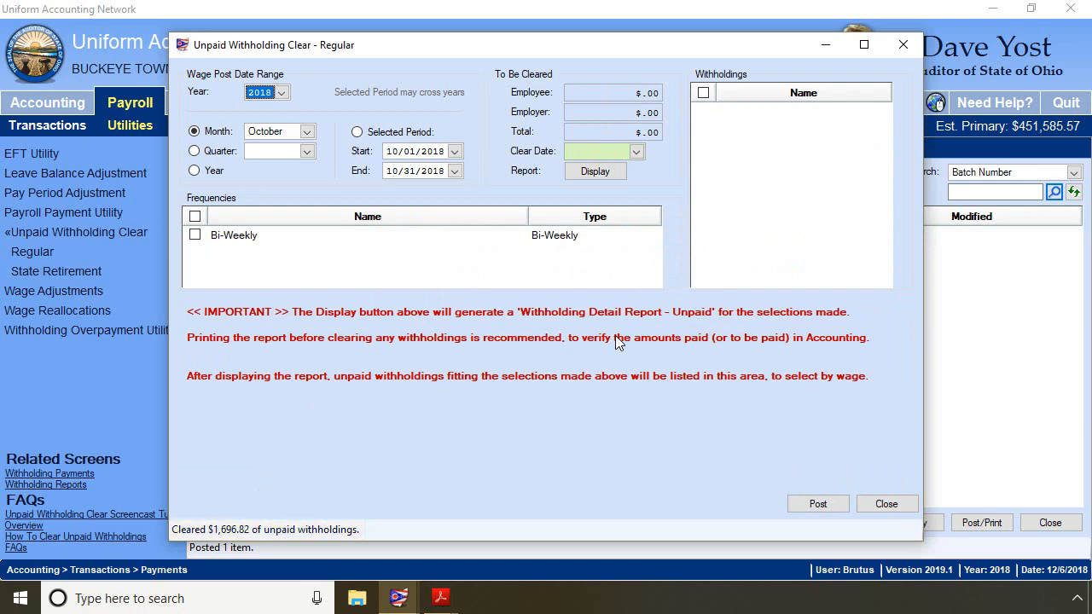
{"action": "left_click", "coordinate": [886, 504]}
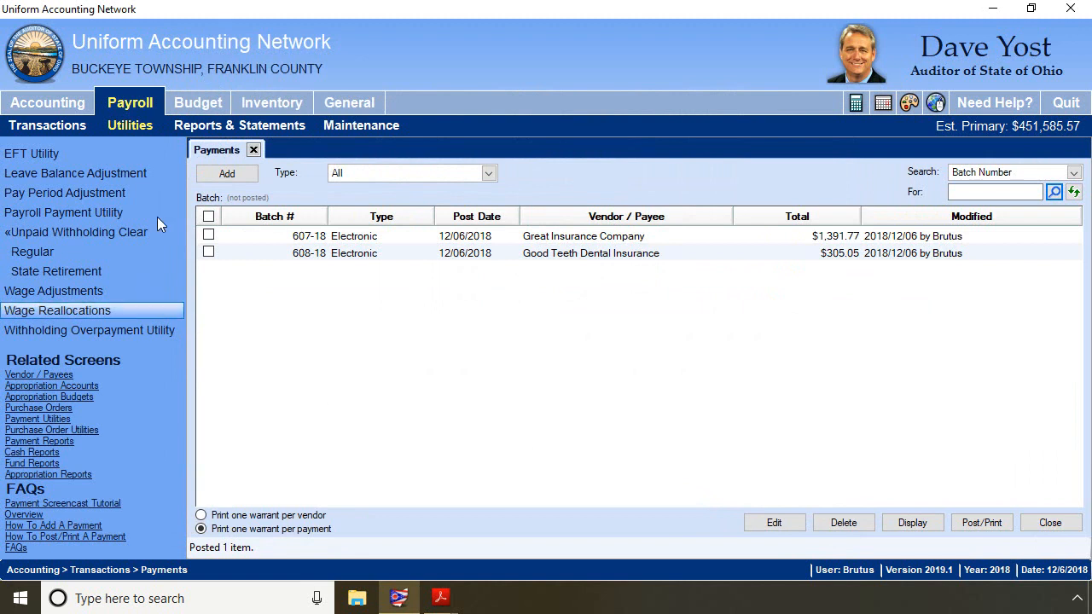
- Open the Accounting payments list to review the new batch payments
{"action": "left_click", "coordinate": [54, 104]}
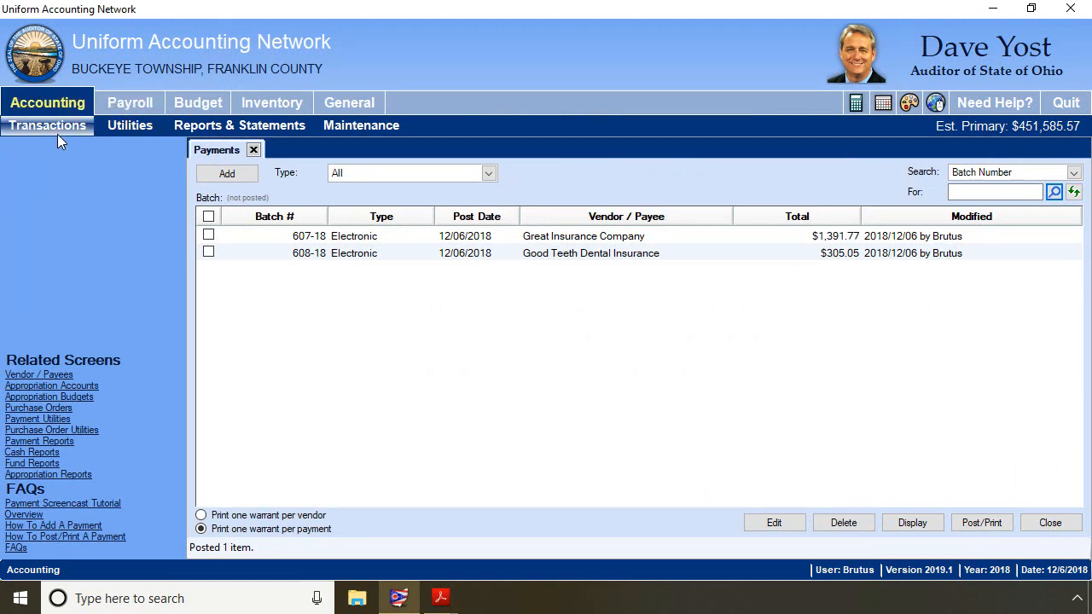
{"action": "left_click", "coordinate": [57, 134]}
{"action": "left_click", "coordinate": [58, 251]}
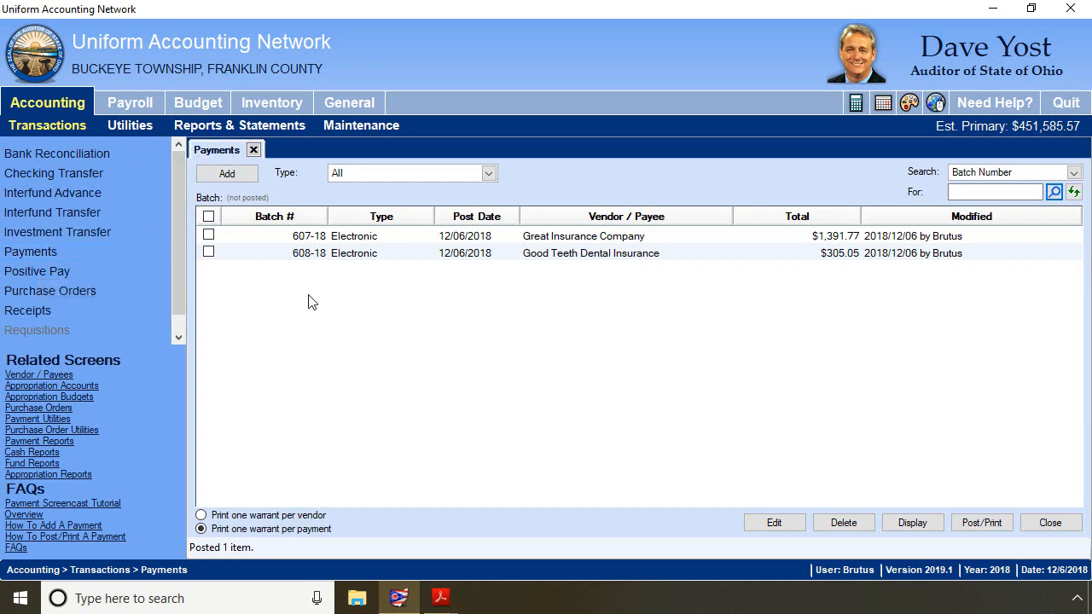
- Open both batch payments for editing and import regular PO 39-2018 with all its detail and distribution lines into the insurance payment
{"action": "left_click", "coordinate": [208, 216]}
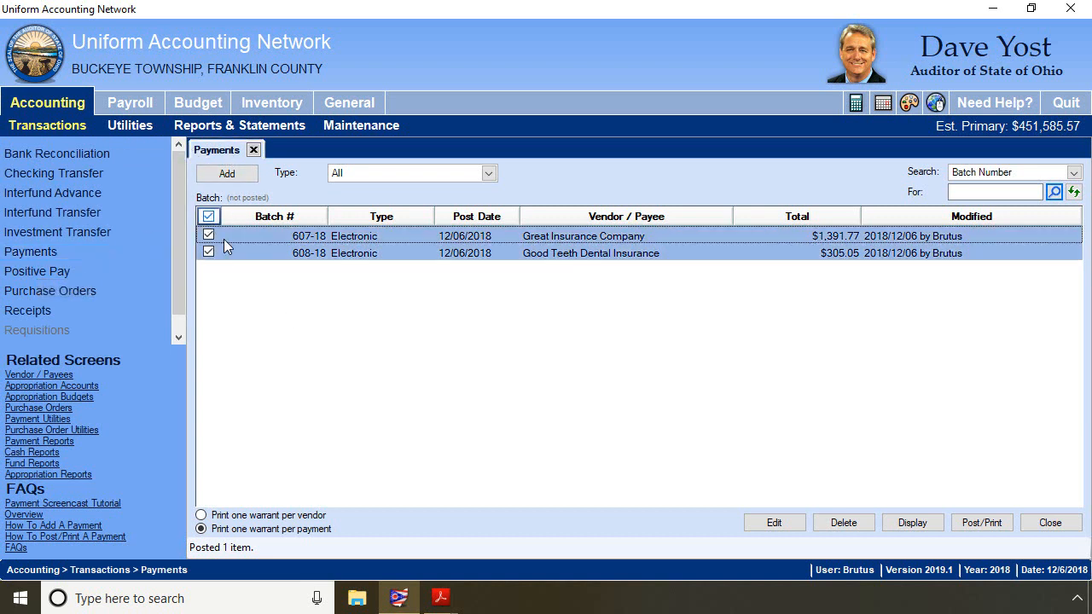
{"action": "left_click", "coordinate": [775, 526]}
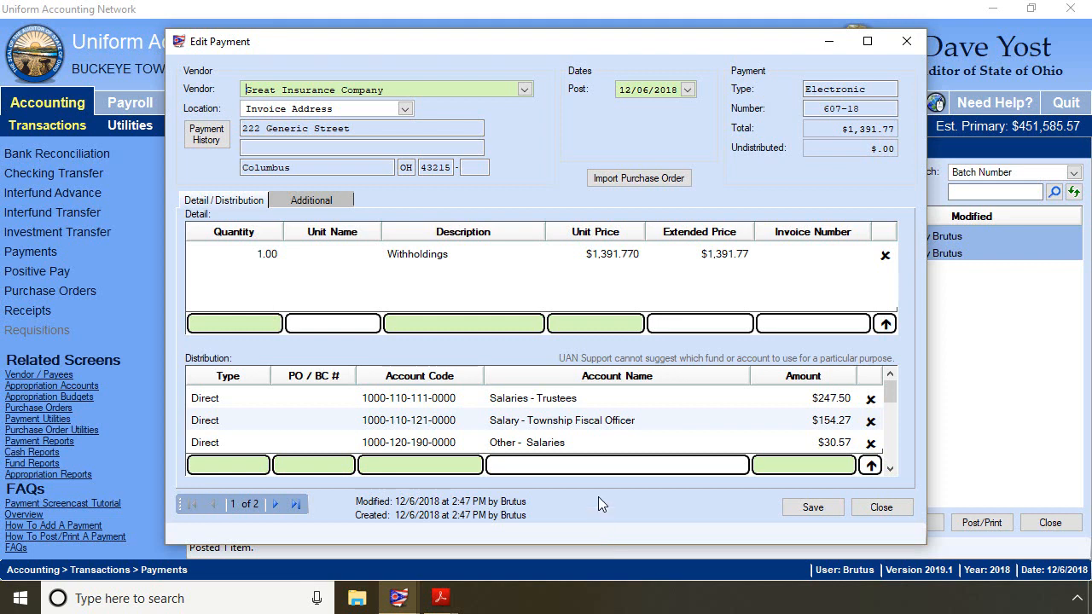
{"action": "left_click", "coordinate": [628, 178]}
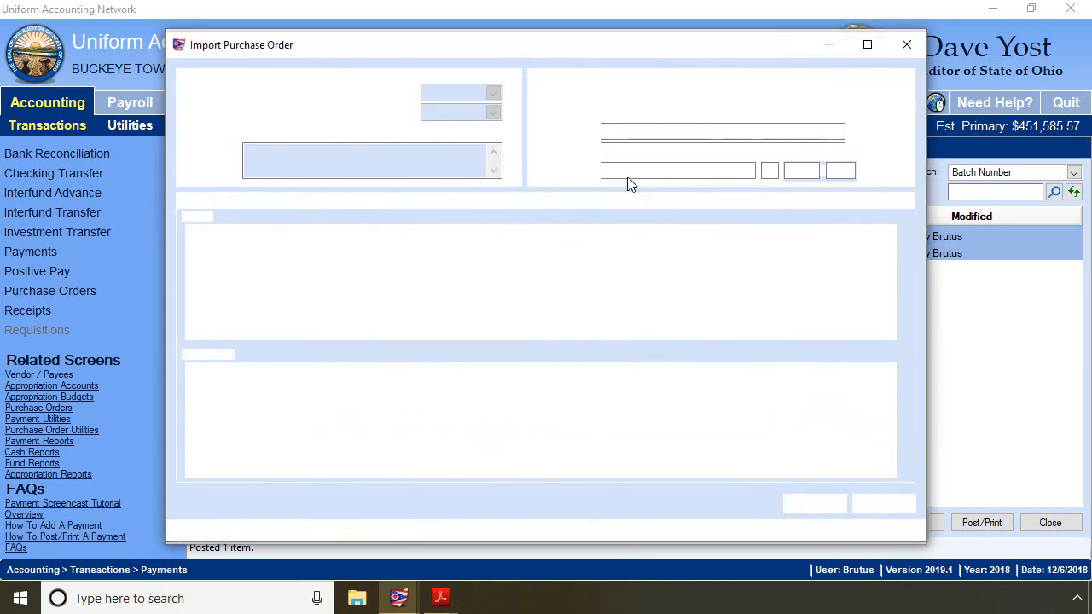
{"action": "left_click", "coordinate": [345, 92]}
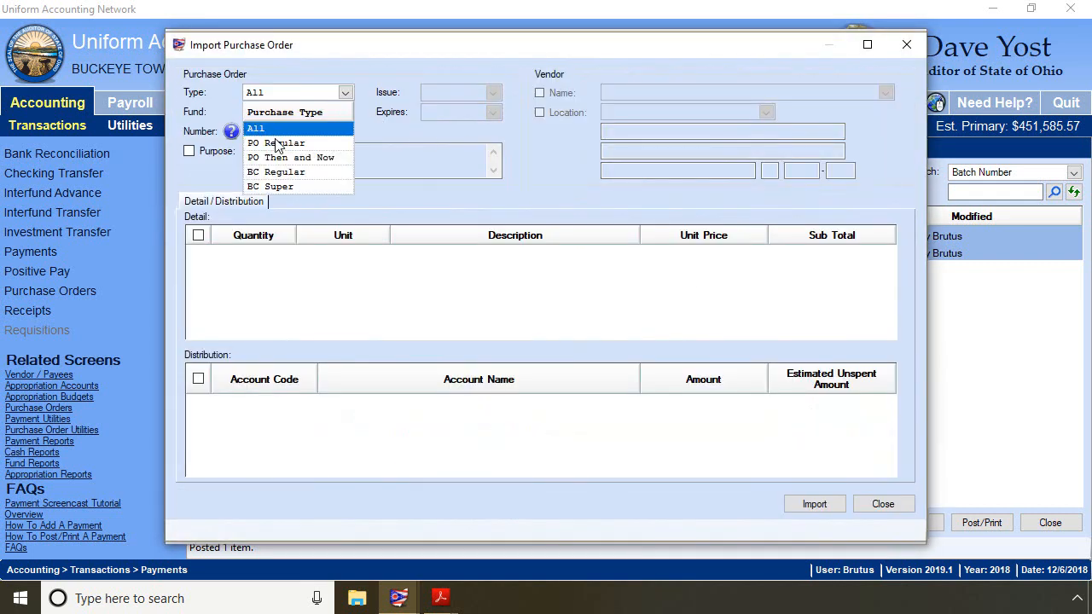
{"action": "left_click", "coordinate": [277, 143]}
{"action": "left_click", "coordinate": [345, 132]}
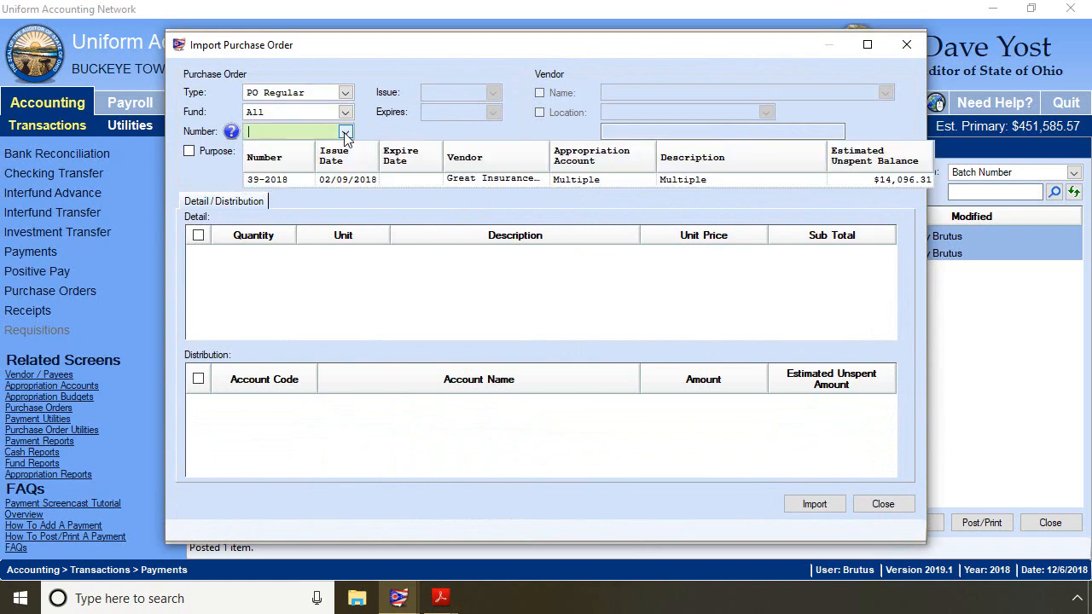
{"action": "left_click", "coordinate": [265, 181]}
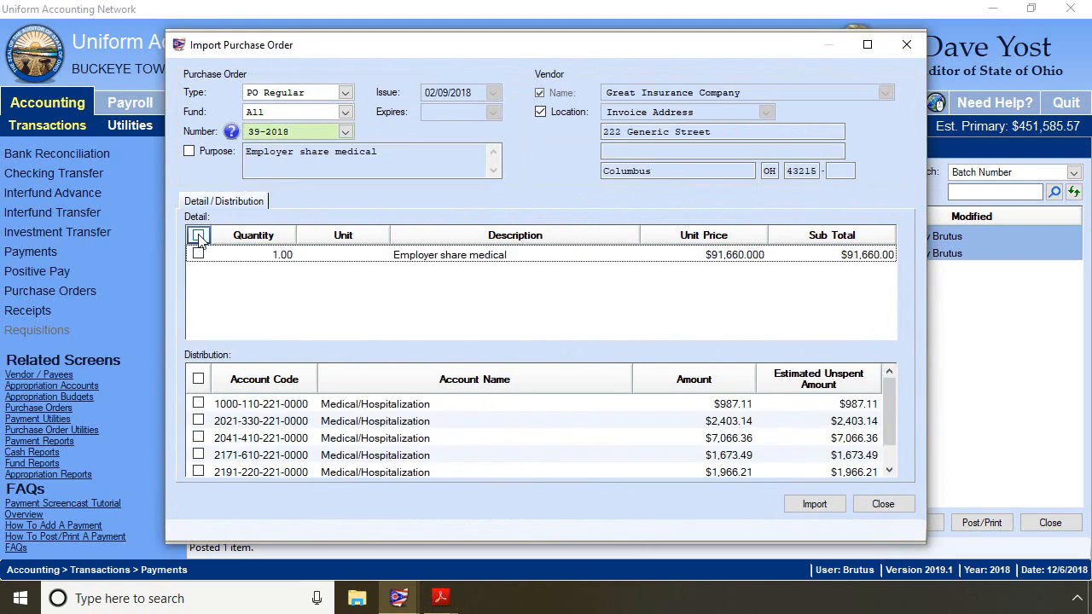
{"action": "left_click", "coordinate": [198, 235]}
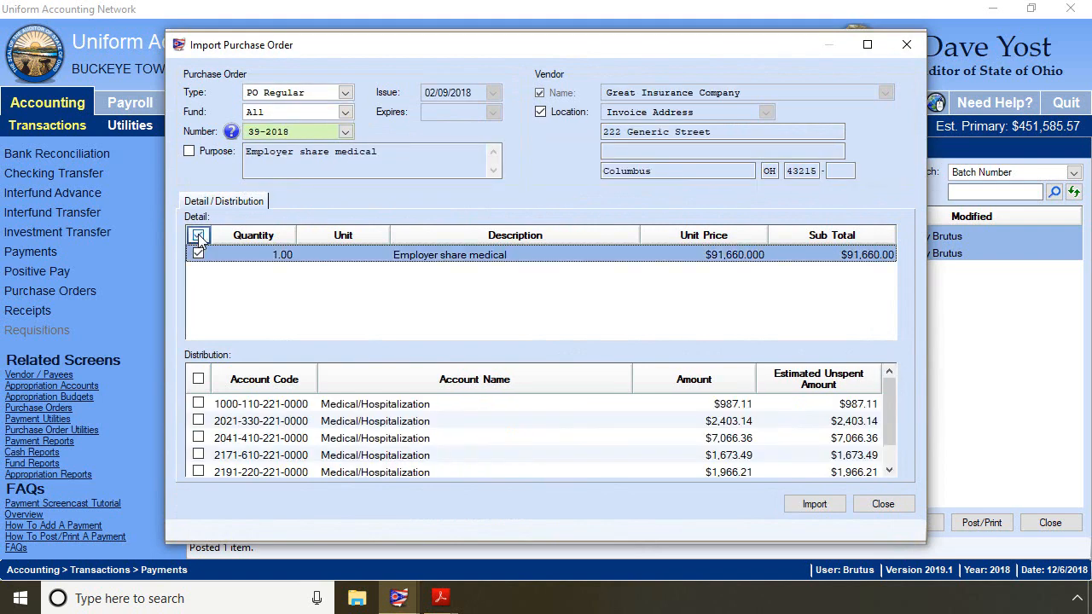
{"action": "left_click", "coordinate": [198, 380]}
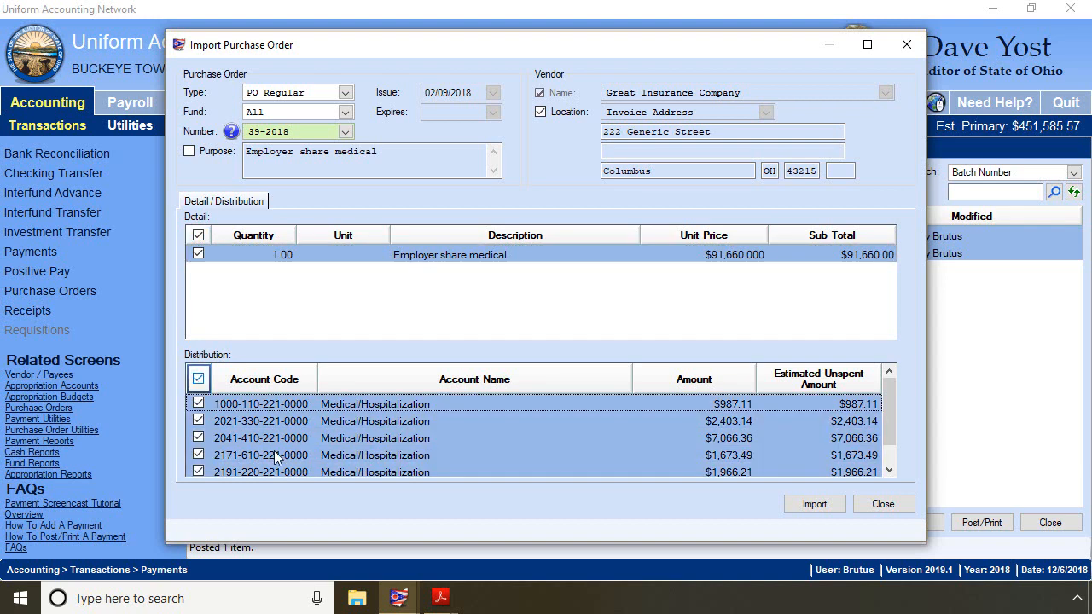
{"action": "left_click", "coordinate": [814, 503]}
- Set the employer share medical line's unit price to 11,005.79
{"action": "left_click", "coordinate": [602, 282]}
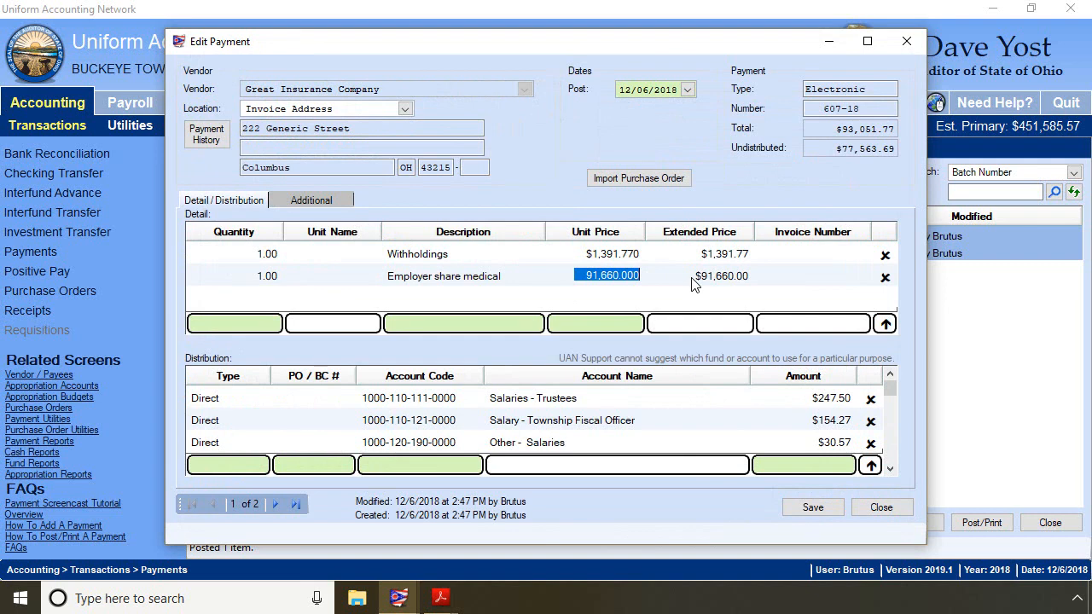
{"action": "type", "text": "11,005.79"}
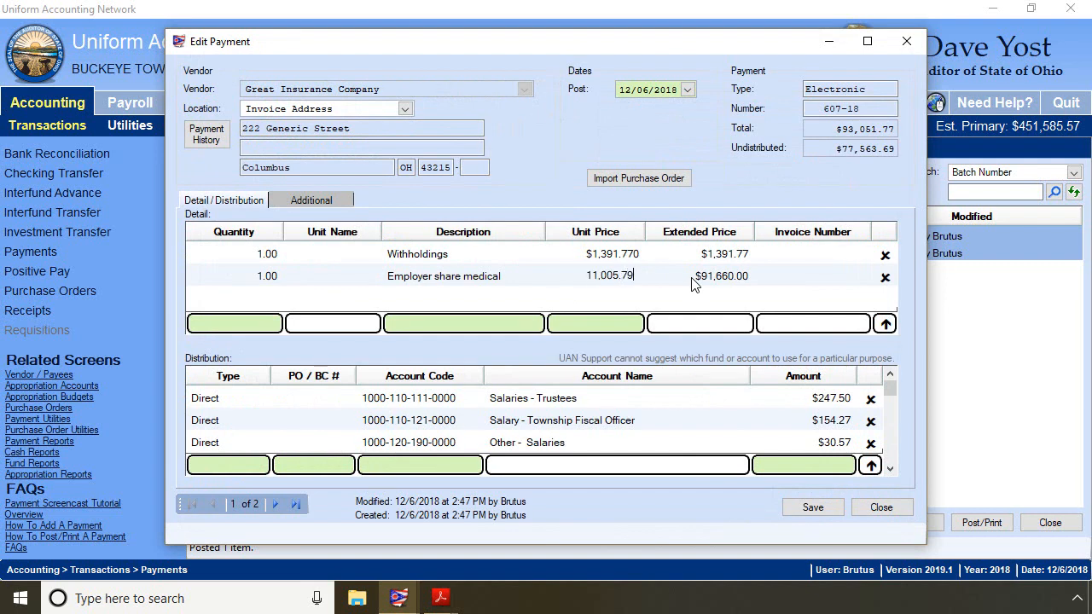
{"action": "key", "text": "Up"}
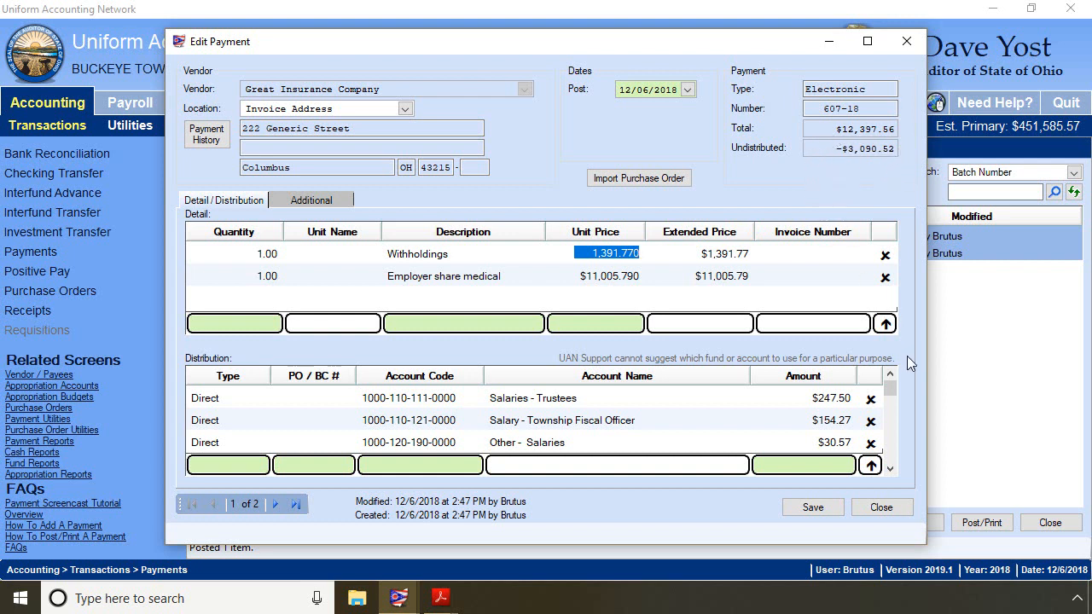
- Set the five PO 39-2018 medical distribution amounts to 902.17, 2,267.93, 4,385.38, 1,523.22 and 1,927.09, then save the payment
{"action": "left_click_drag", "start_coordinate": [891, 386], "coordinate": [893, 457]}
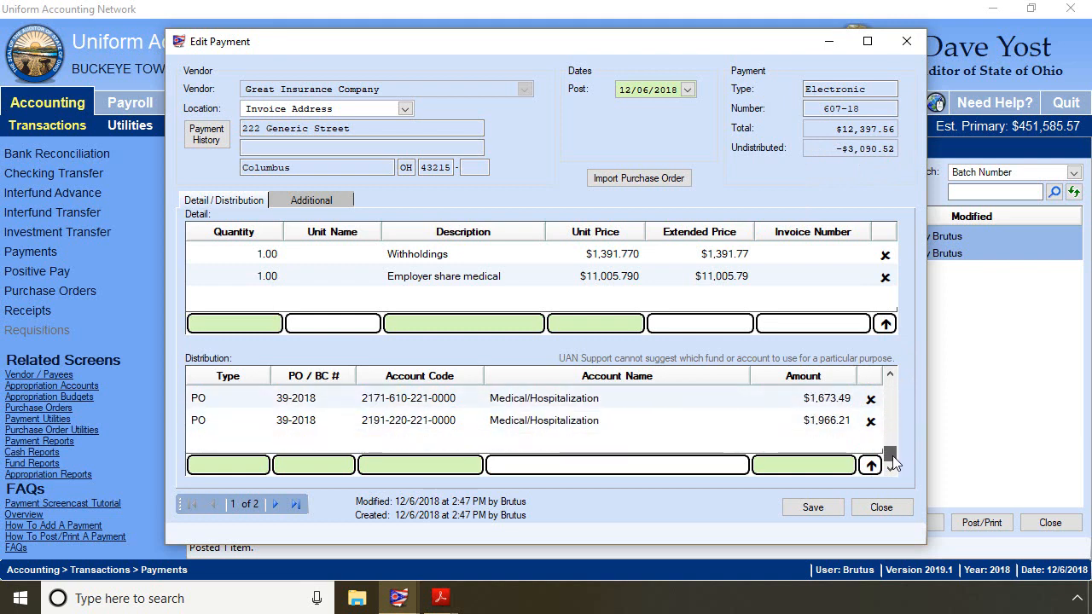
{"action": "left_click", "coordinate": [890, 377]}
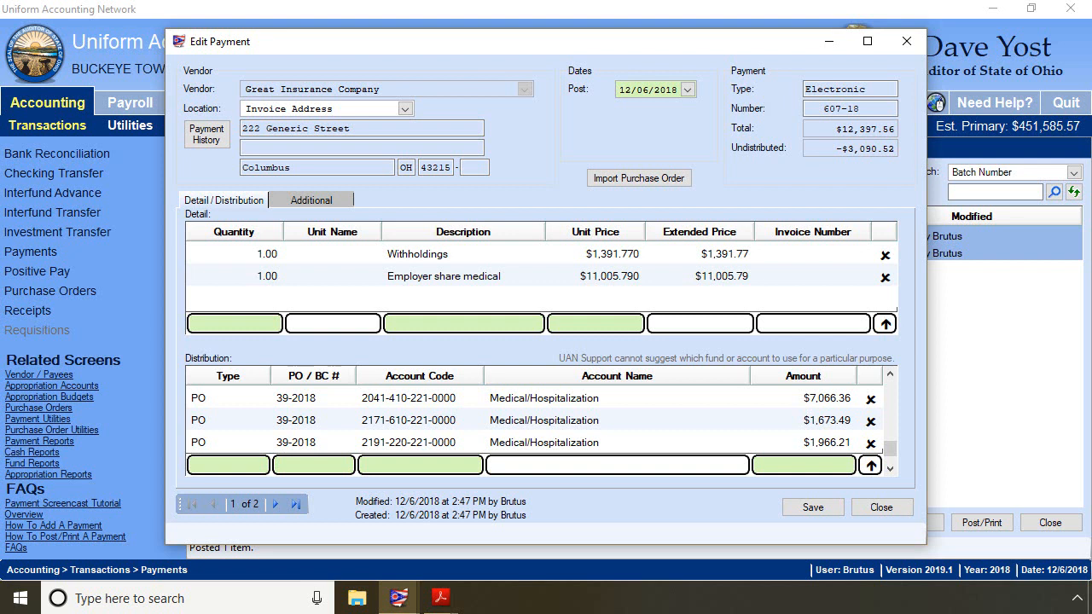
{"action": "left_click", "coordinate": [892, 375]}
{"action": "left_click", "coordinate": [892, 374]}
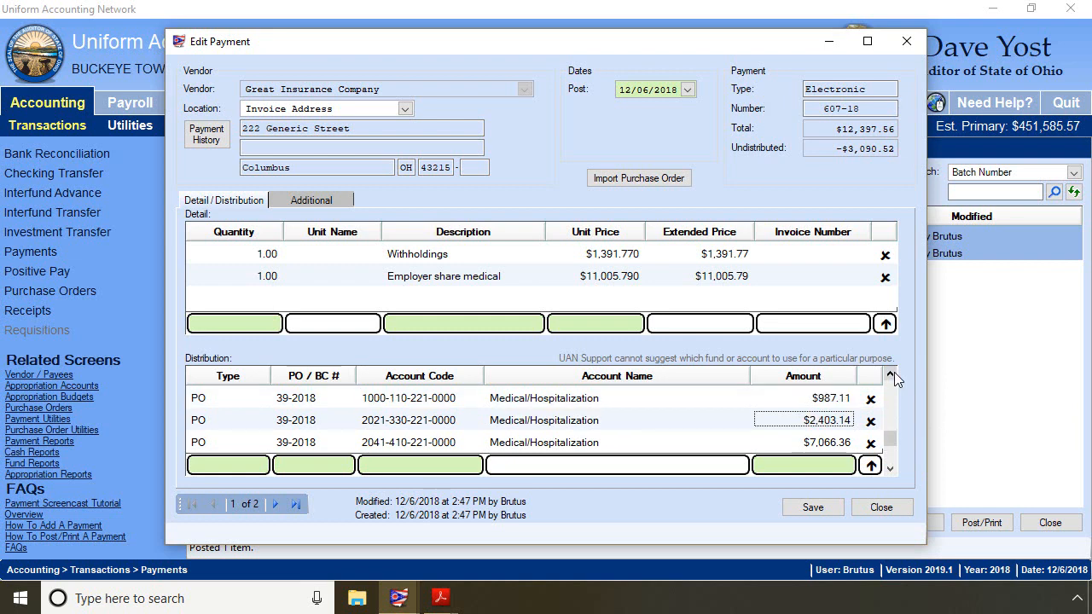
{"action": "left_click", "coordinate": [815, 398]}
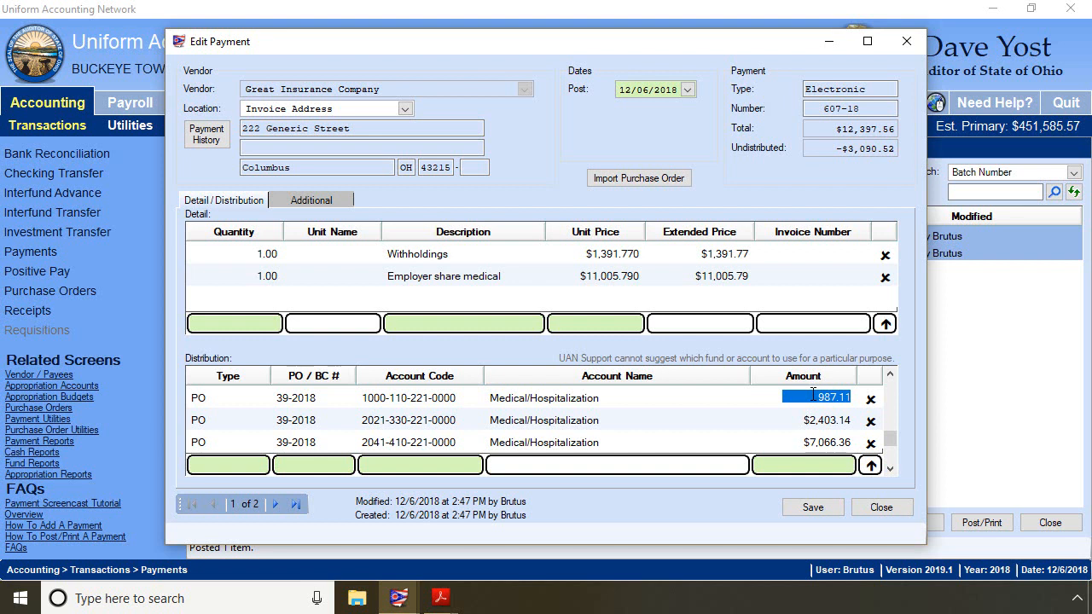
{"action": "type", "text": "902.17"}
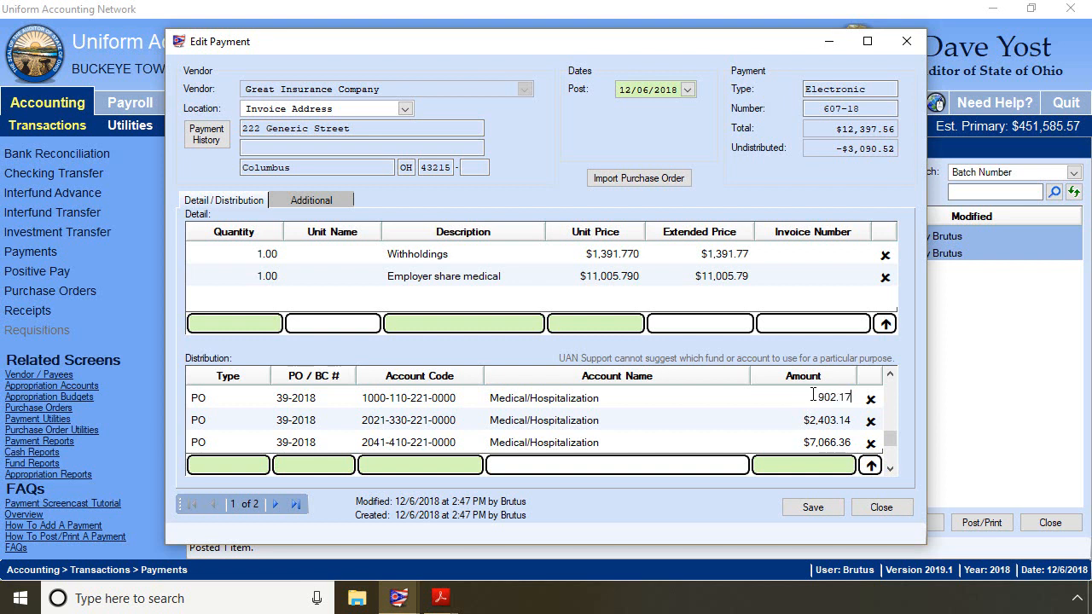
{"action": "key", "text": "Return"}
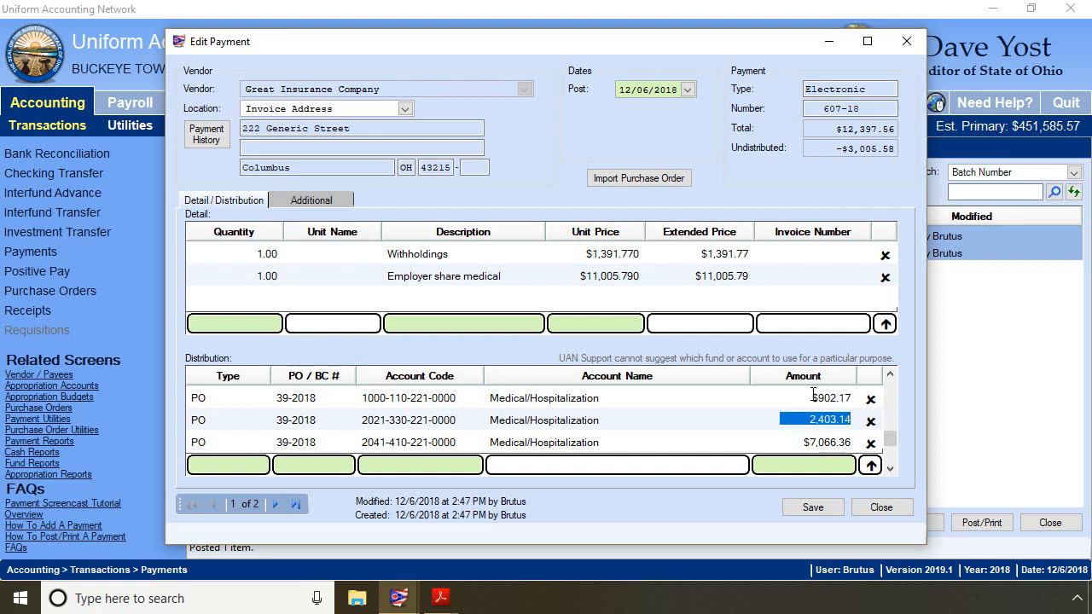
{"action": "type", "text": "2,267"}
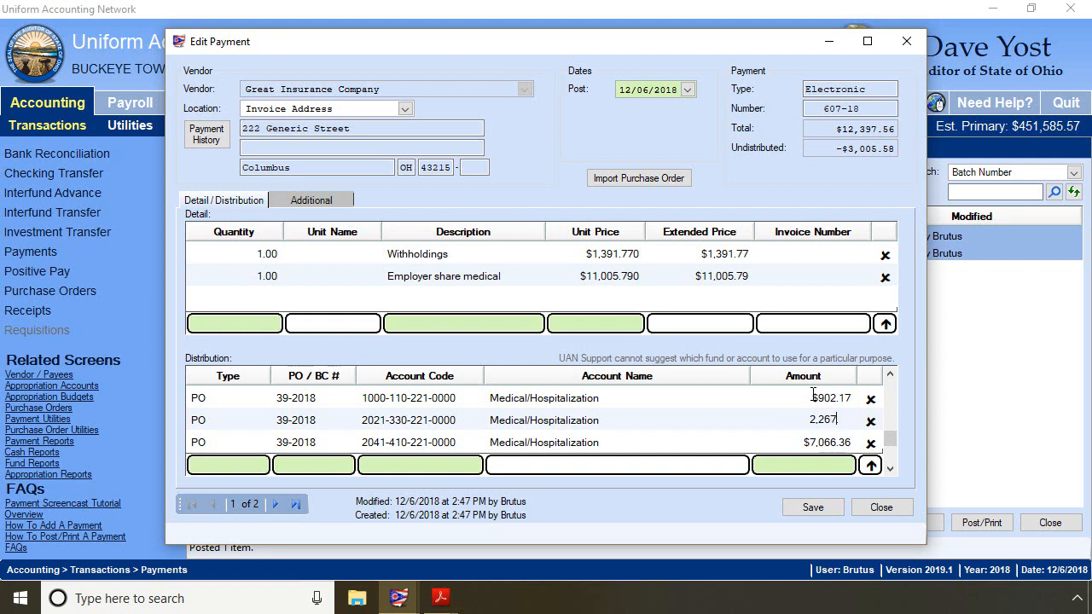
{"action": "type", "text": ".93"}
{"action": "key", "text": "Return"}
{"action": "type", "text": "4,385.3"}
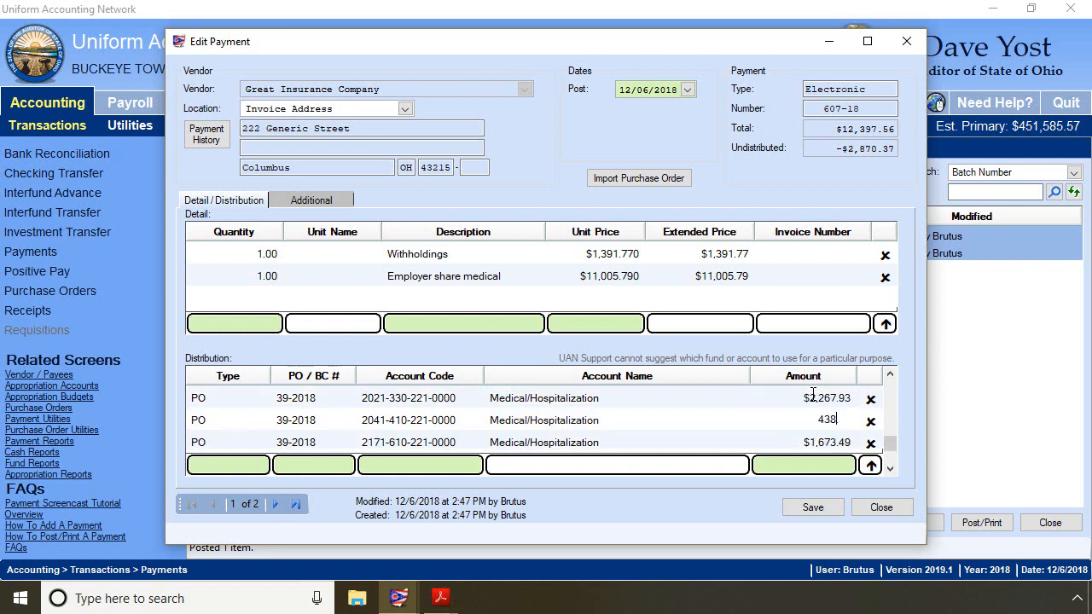
{"action": "type", "text": "8"}
{"action": "key", "text": "Return"}
{"action": "type", "text": "1,523"}
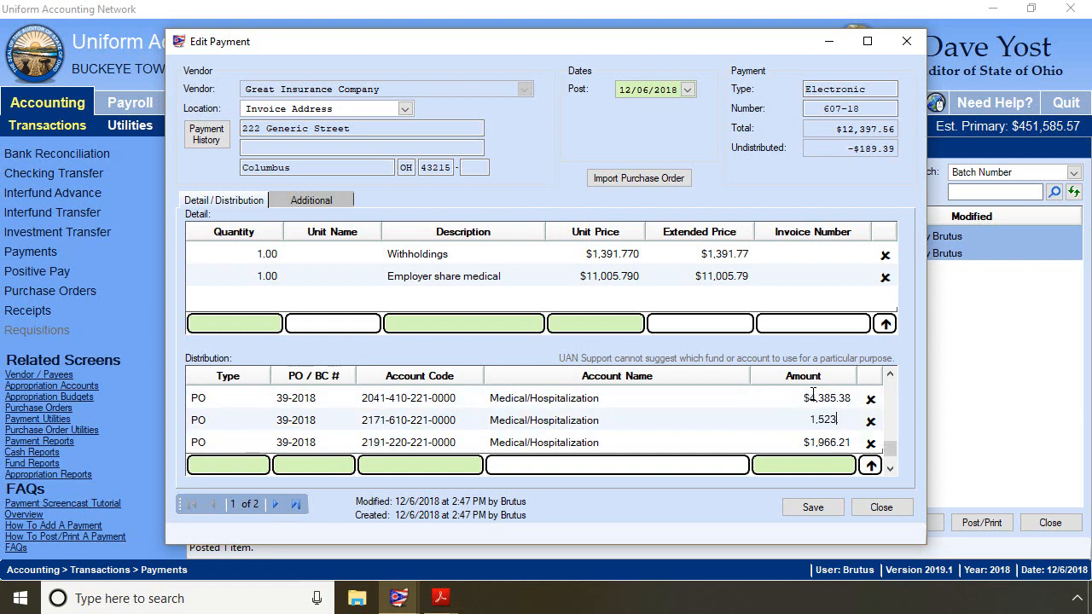
{"action": "type", "text": ".22"}
{"action": "key", "text": "Return"}
{"action": "type", "text": "1,927.09"}
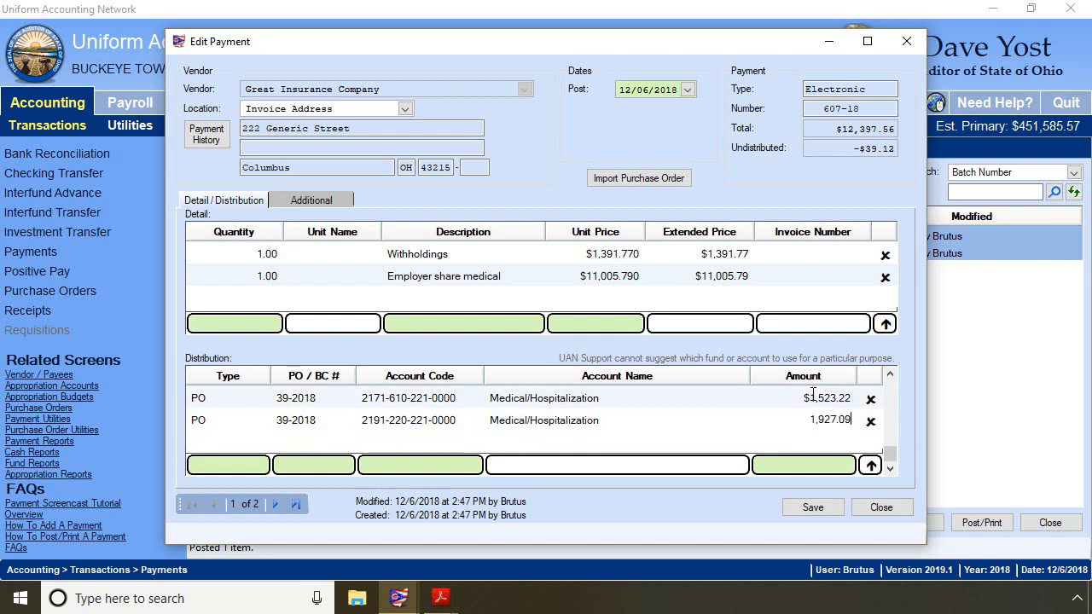
{"action": "key", "text": "Return"}
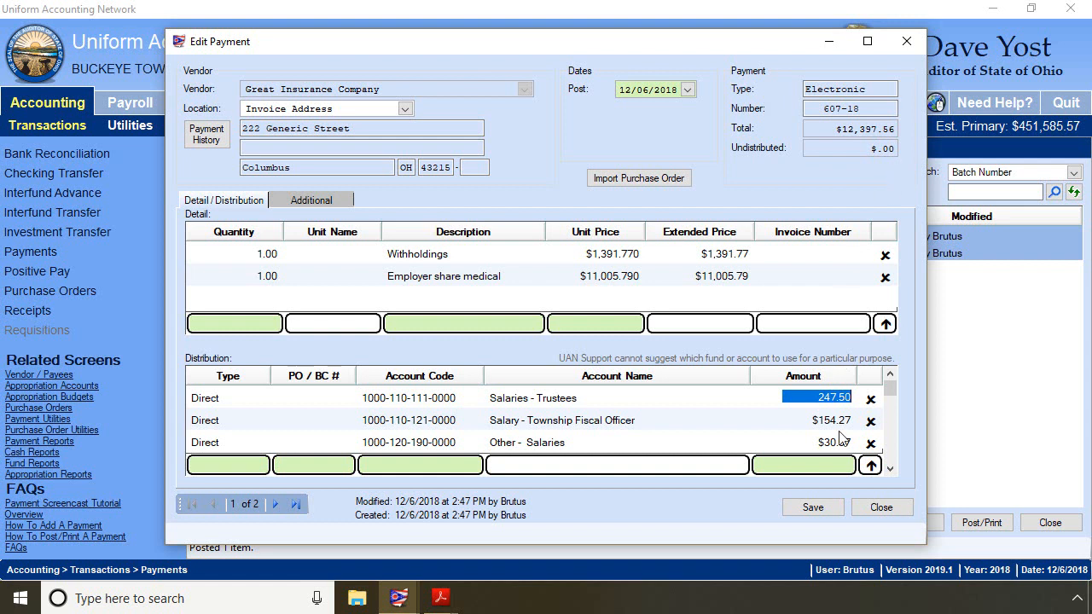
{"action": "left_click", "coordinate": [811, 508]}
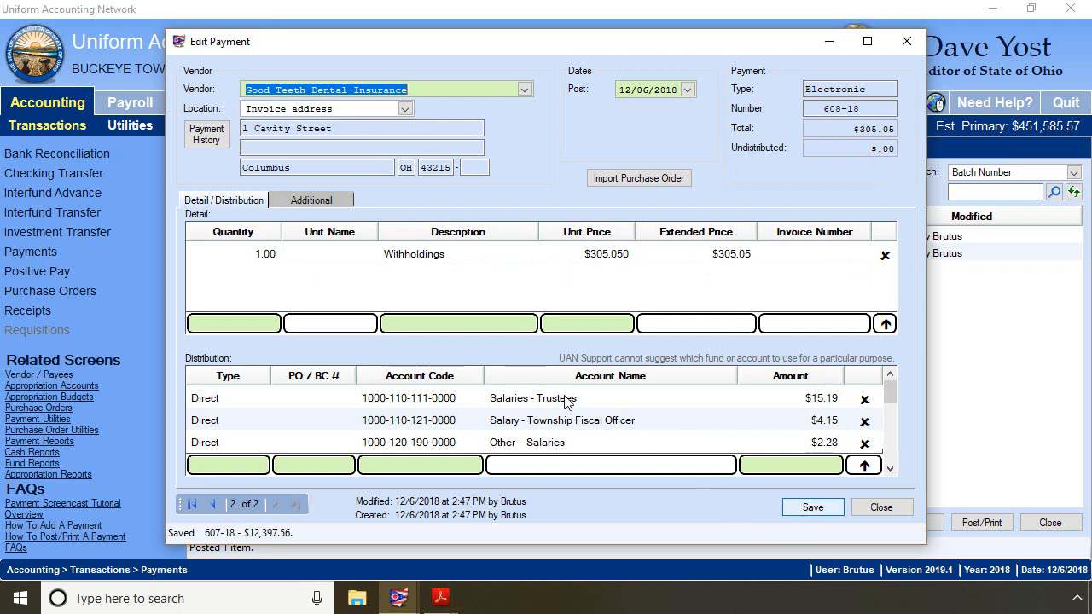
- Import regular PO 38-2018 with all its detail and distribution lines into the dental insurance payment
{"action": "left_click", "coordinate": [645, 181]}
{"action": "left_click", "coordinate": [346, 92]}
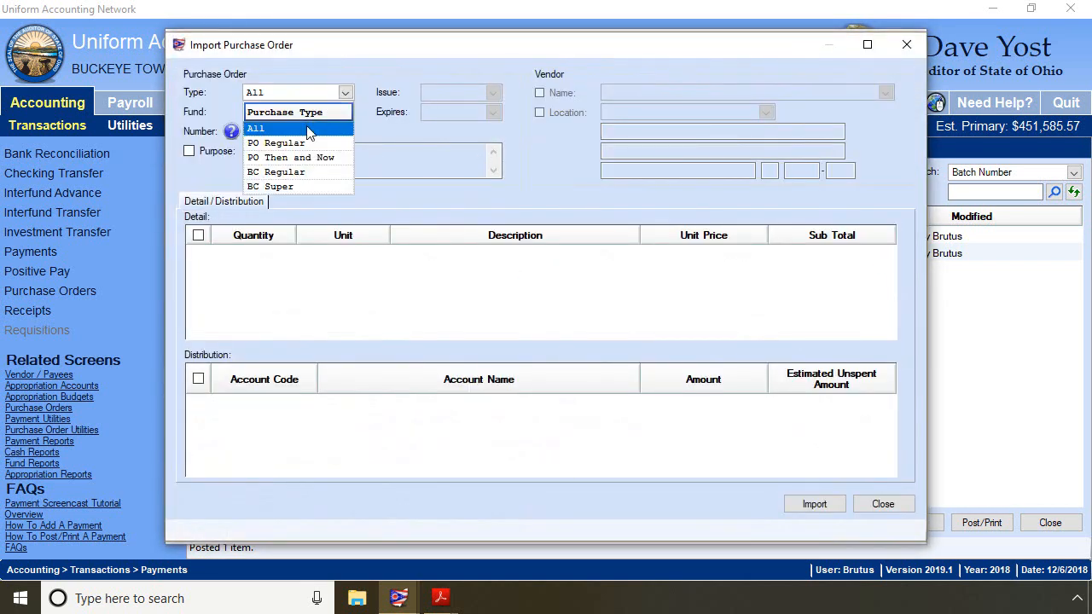
{"action": "left_click", "coordinate": [352, 137]}
{"action": "left_click", "coordinate": [350, 132]}
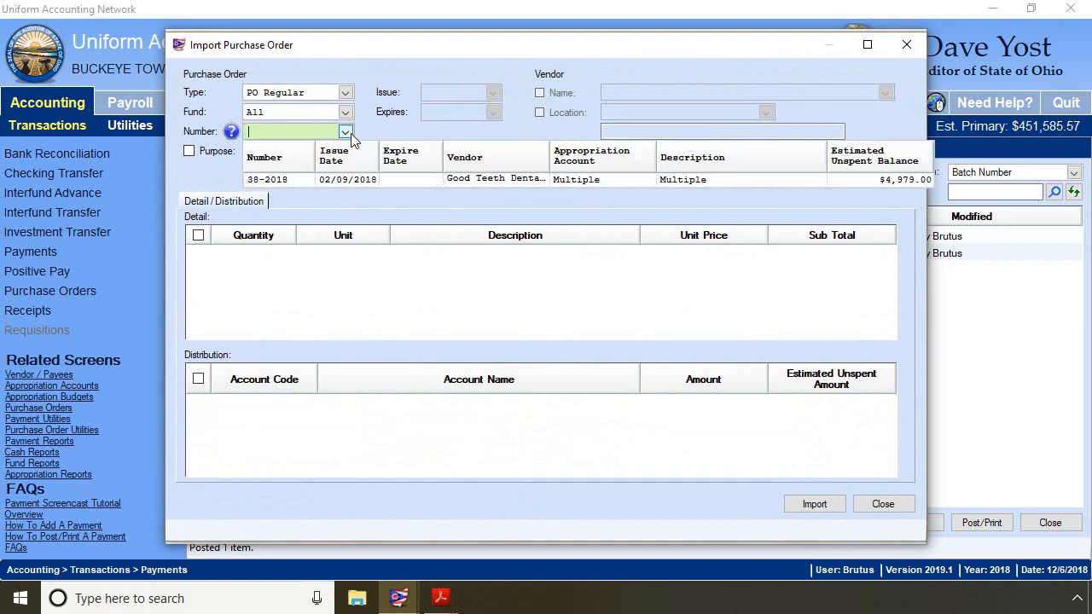
{"action": "left_click", "coordinate": [267, 182]}
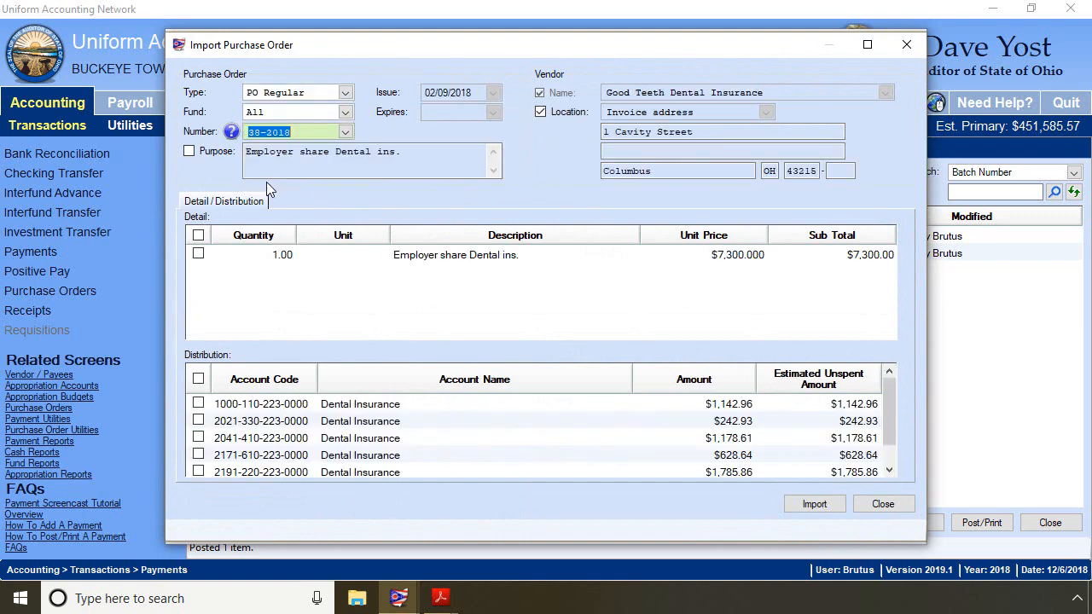
{"action": "left_click", "coordinate": [198, 254]}
{"action": "left_click", "coordinate": [198, 379]}
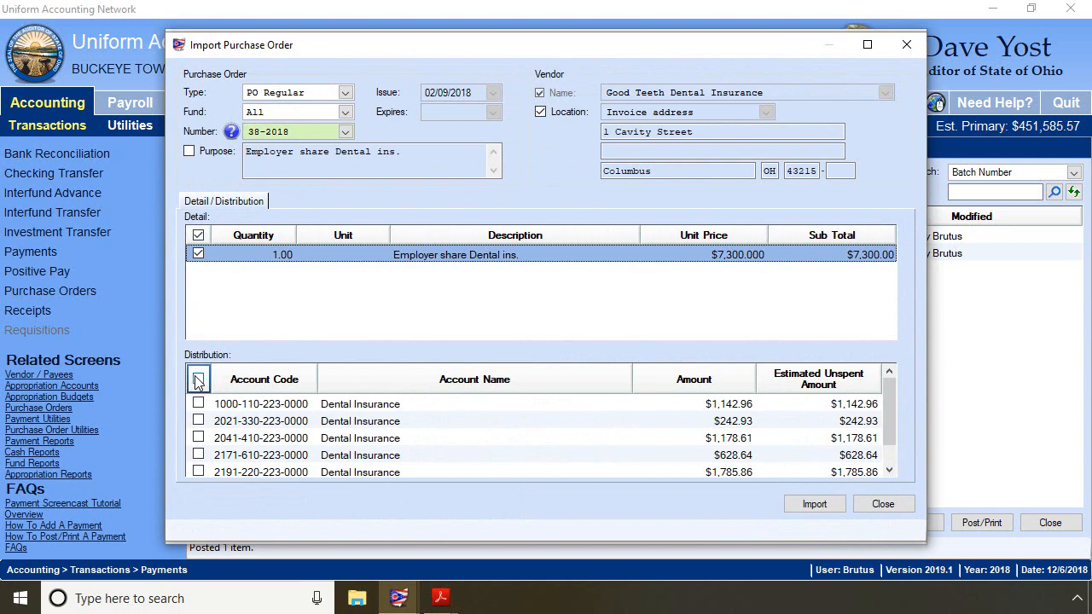
{"action": "left_click", "coordinate": [814, 504]}
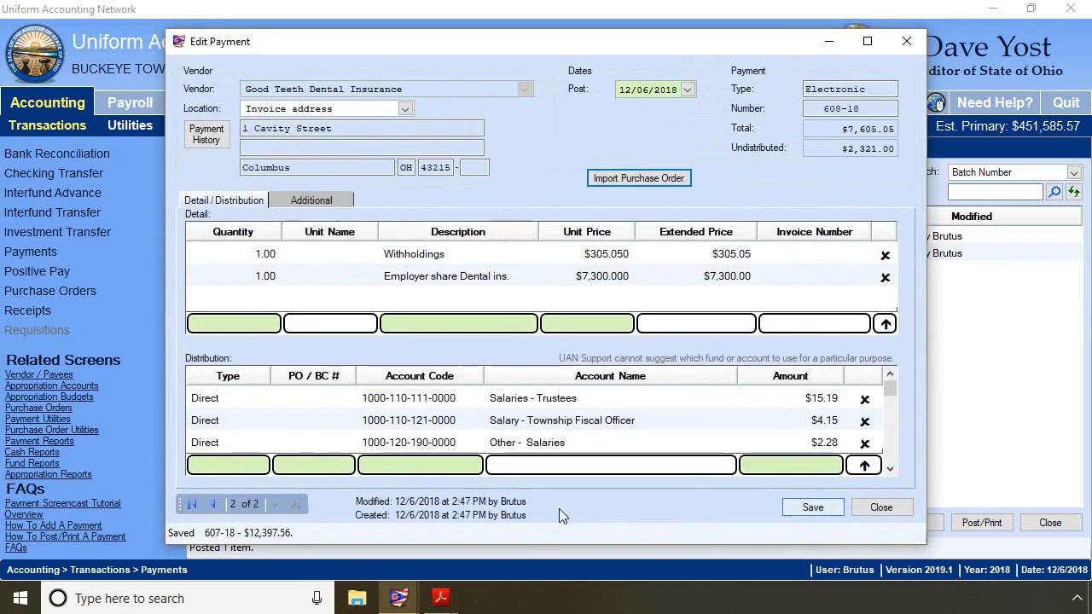
- Set the employer share dental line's unit price to 305
{"action": "left_click", "coordinate": [611, 278]}
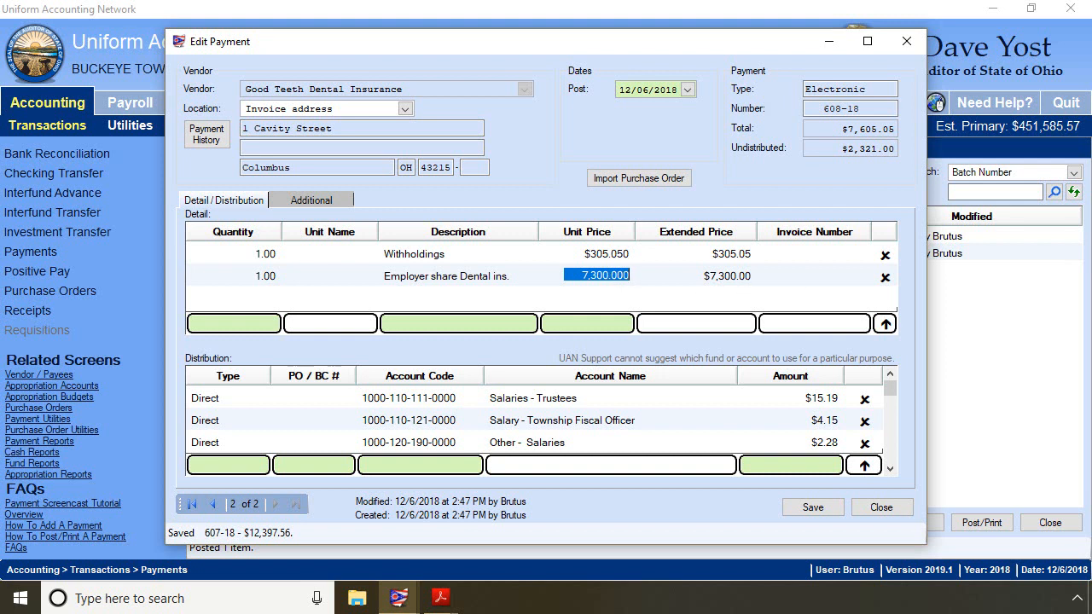
{"action": "type", "text": "305."}
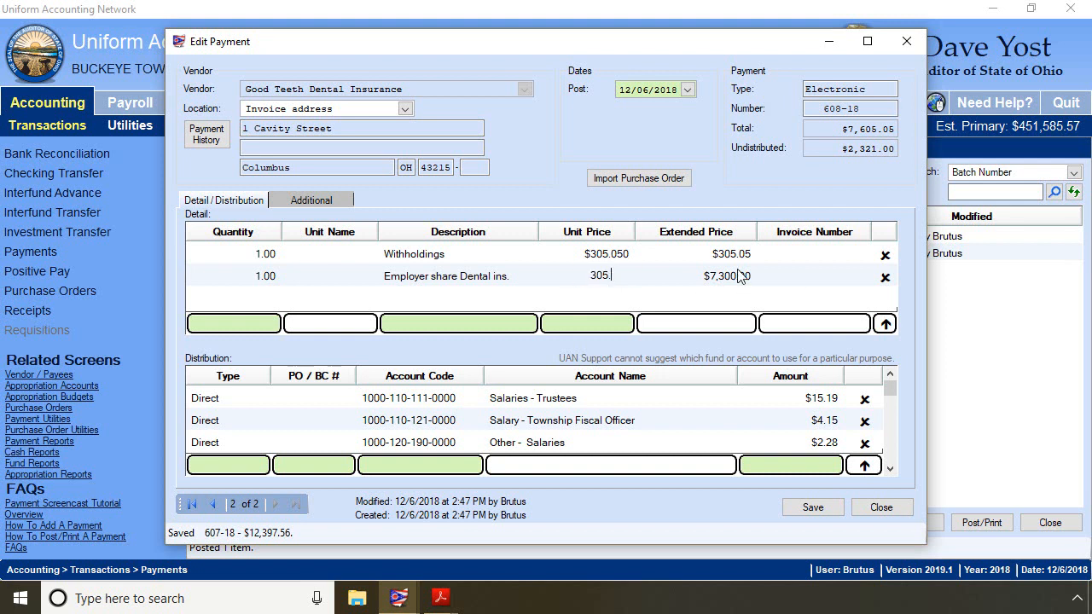
{"action": "key", "text": "Up"}
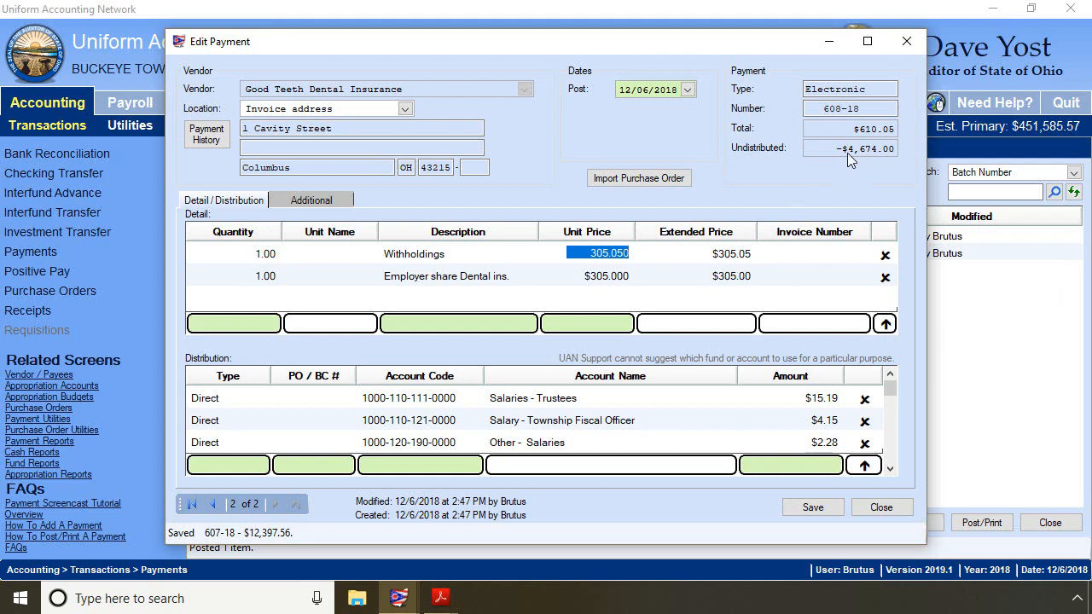
- Set the five PO 38-2018 dental distribution amounts to 73.20, 51.85, 27.45, 48.80 and 103.70, then save and close the payment
{"action": "left_click_drag", "start_coordinate": [891, 388], "coordinate": [891, 432]}
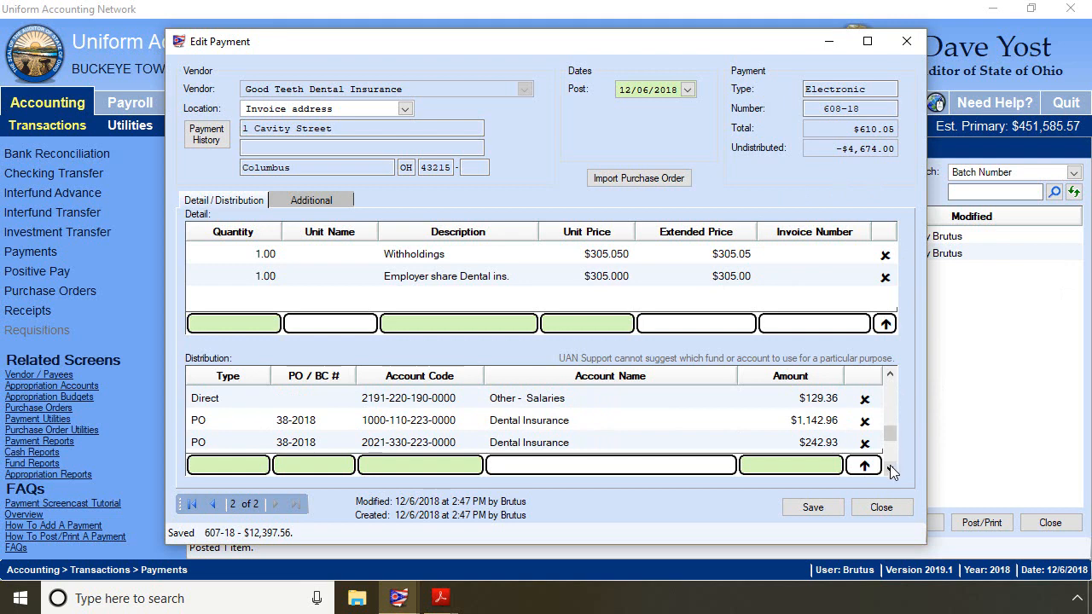
{"action": "left_click", "coordinate": [890, 469]}
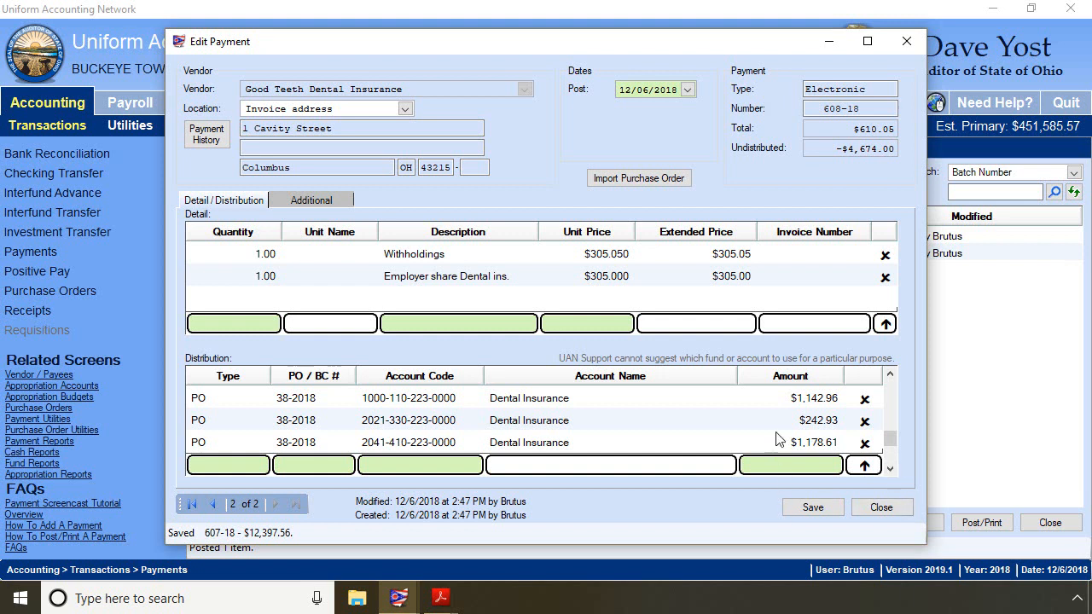
{"action": "left_click", "coordinate": [816, 401]}
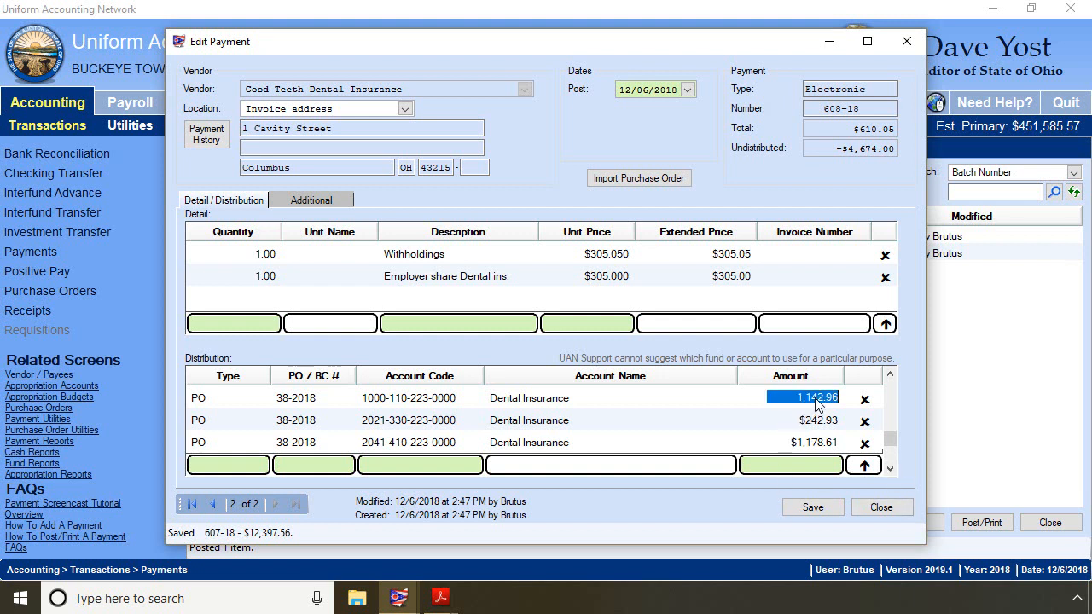
{"action": "type", "text": "73.20"}
{"action": "key", "text": "Return"}
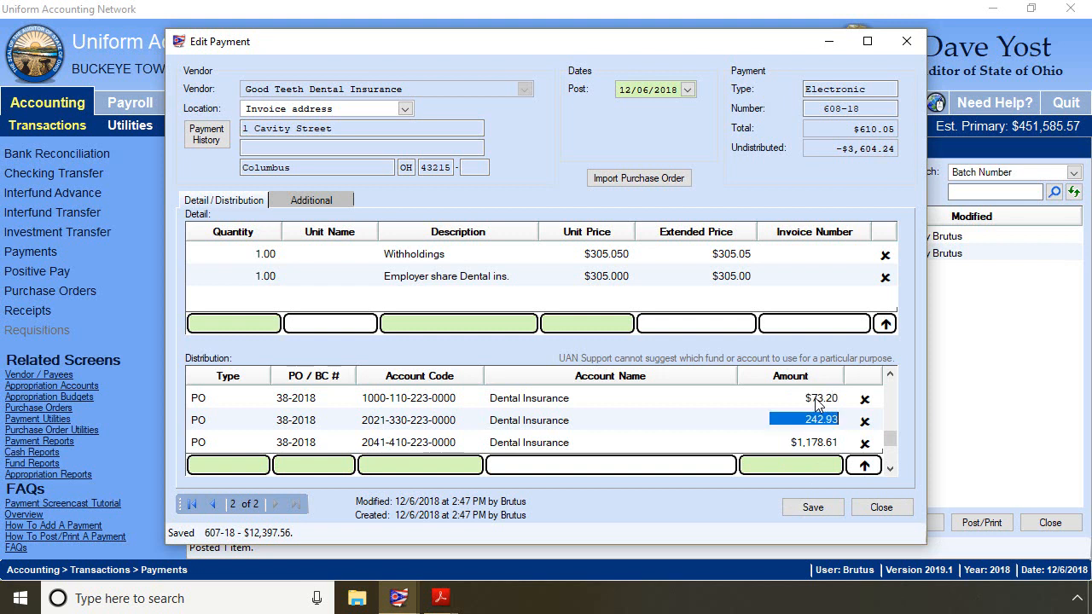
{"action": "type", "text": "51.85"}
{"action": "key", "text": "Return"}
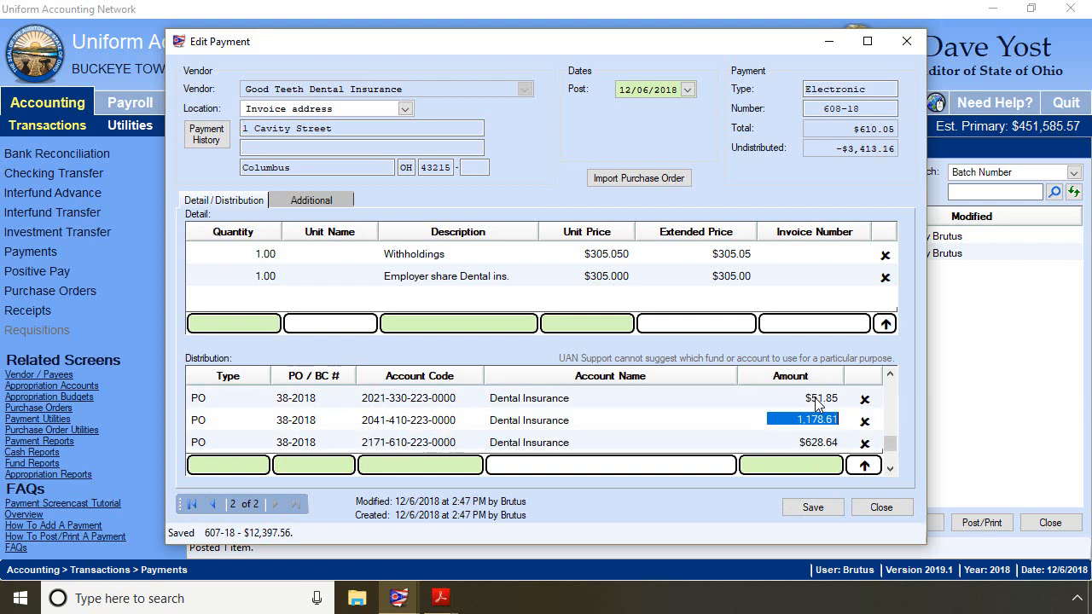
{"action": "type", "text": "27.45"}
{"action": "key", "text": "Return"}
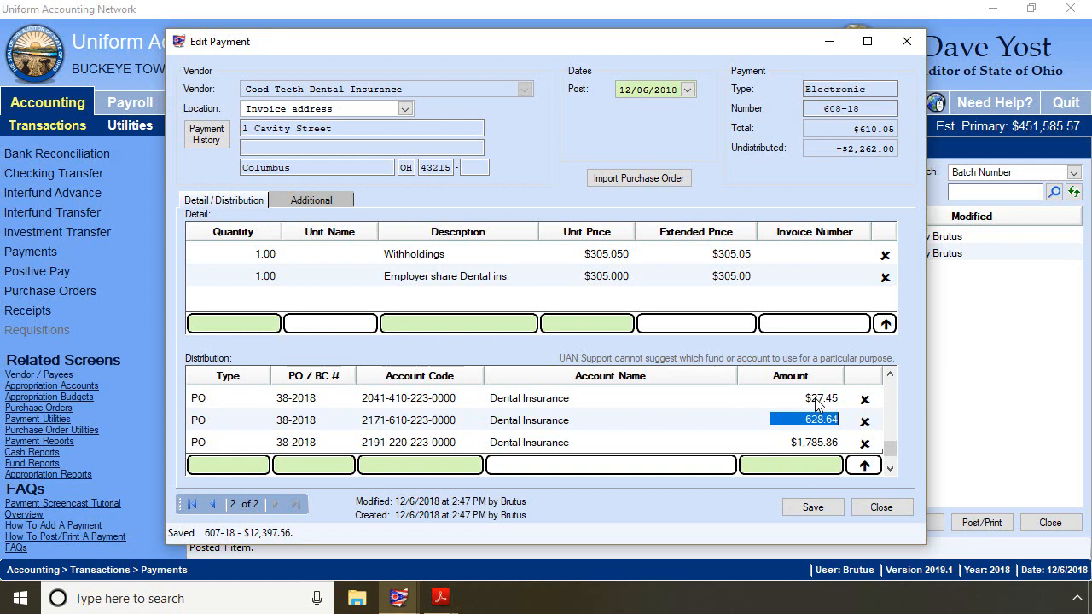
{"action": "type", "text": "48.80"}
{"action": "key", "text": "Return"}
{"action": "type", "text": "1"}
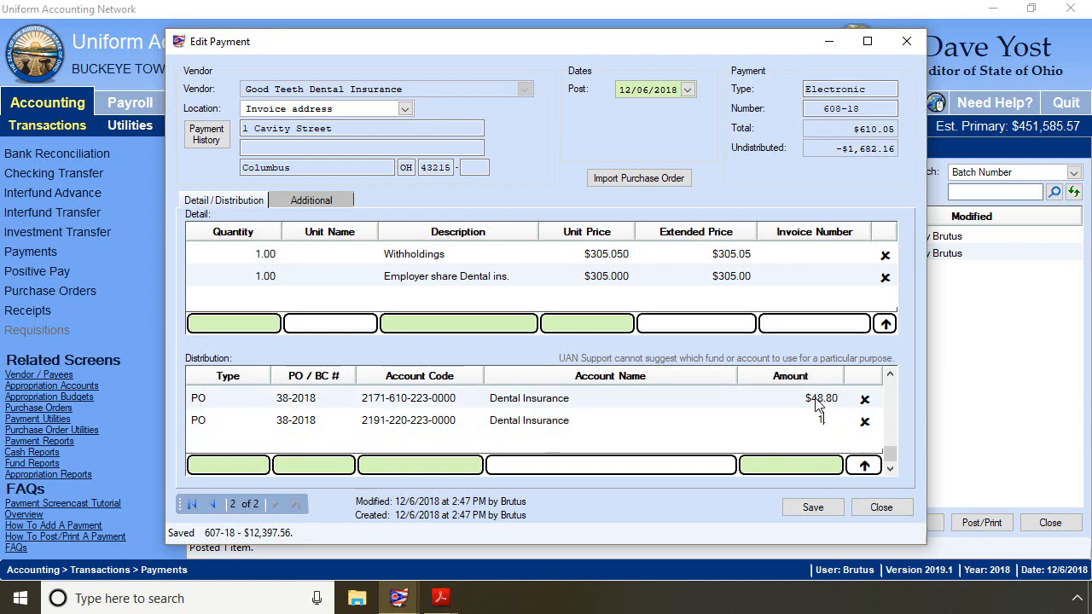
{"action": "type", "text": "03.70"}
{"action": "key", "text": "Return"}
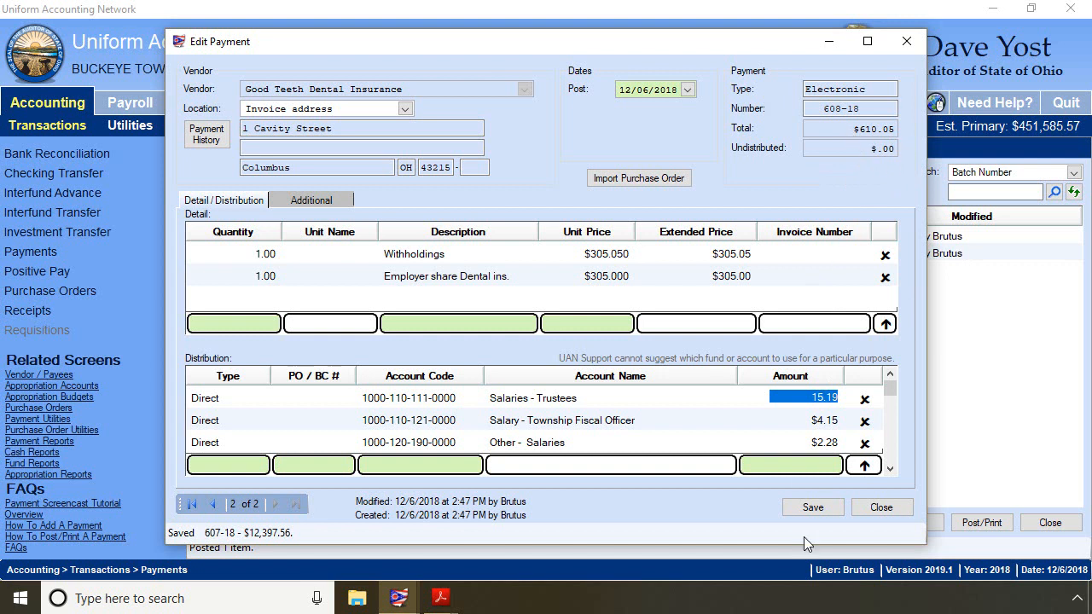
{"action": "left_click", "coordinate": [804, 506]}
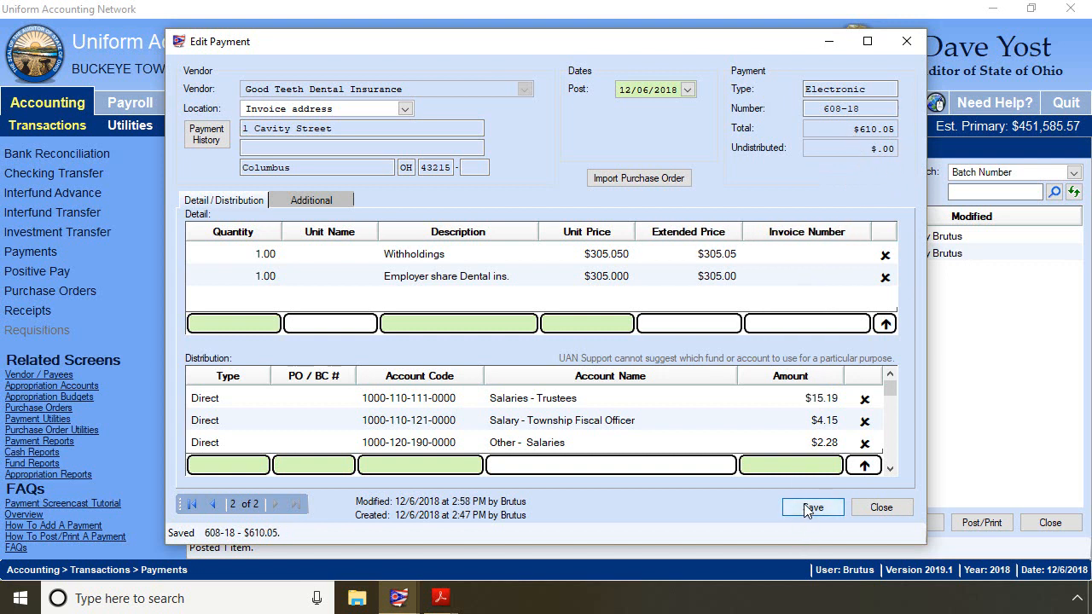
{"action": "left_click", "coordinate": [887, 507]}
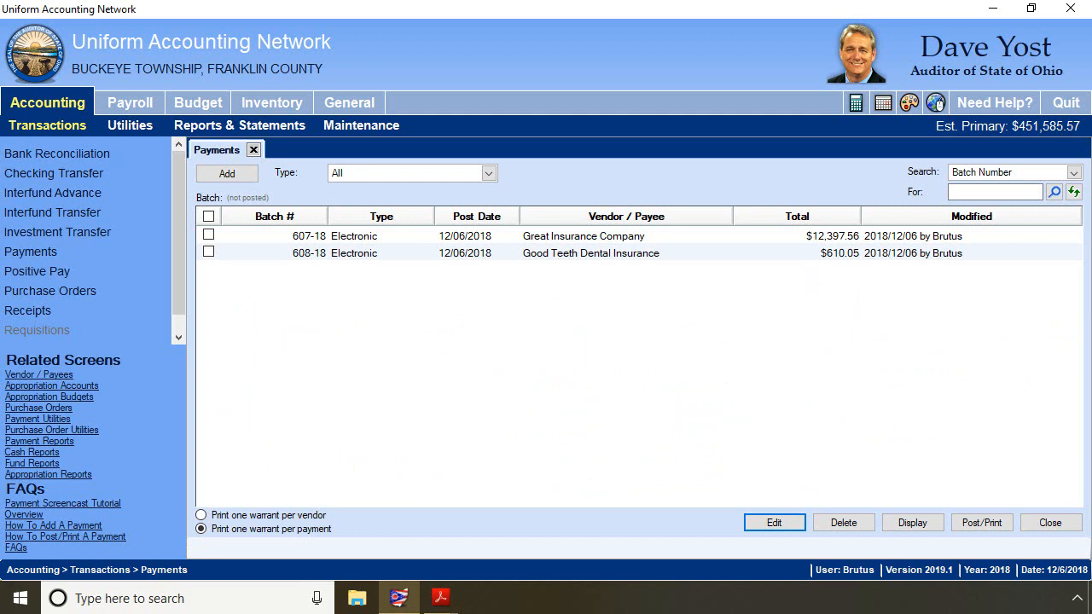
- Display the 2018 Withholding Summary report for all withholdings except OPERS-Govt and OP&FPF-Fire and review its November column
{"action": "left_click", "coordinate": [114, 103]}
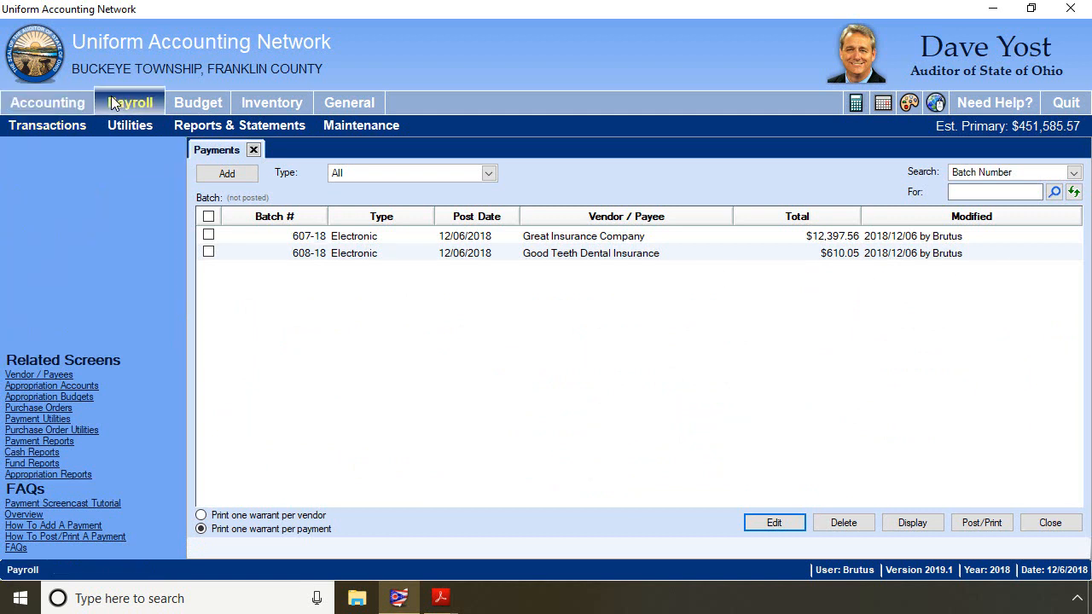
{"action": "left_click", "coordinate": [202, 125]}
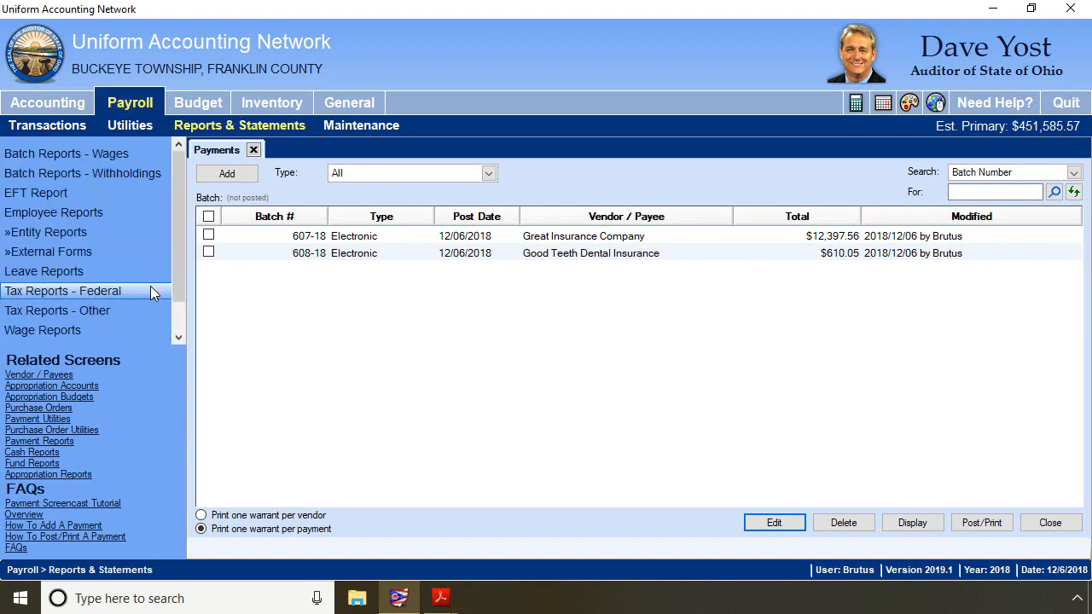
{"action": "left_click_drag", "start_coordinate": [181, 271], "coordinate": [181, 332]}
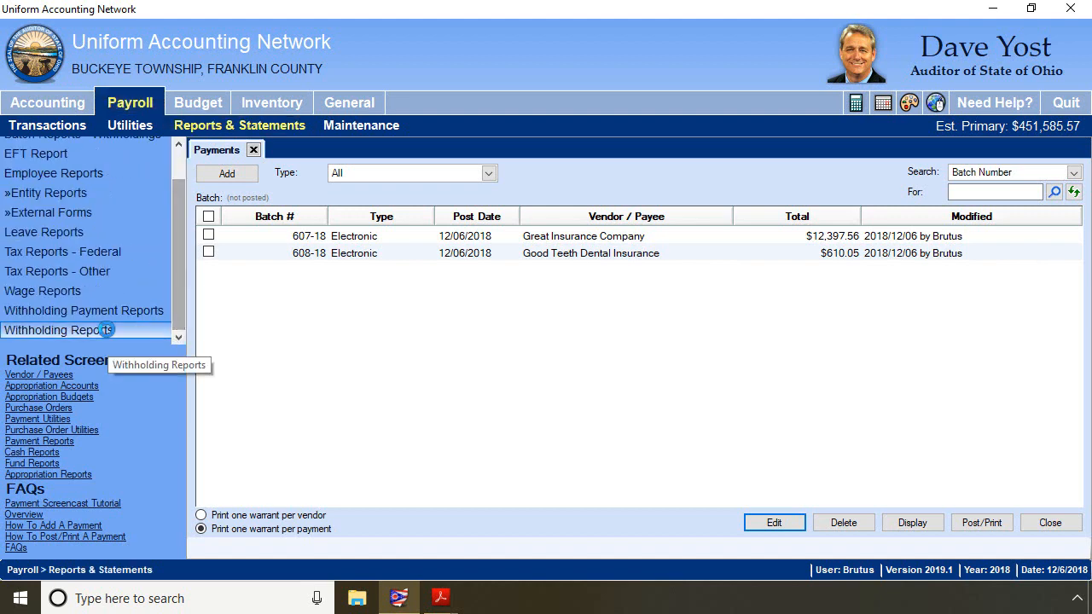
{"action": "left_click", "coordinate": [108, 331]}
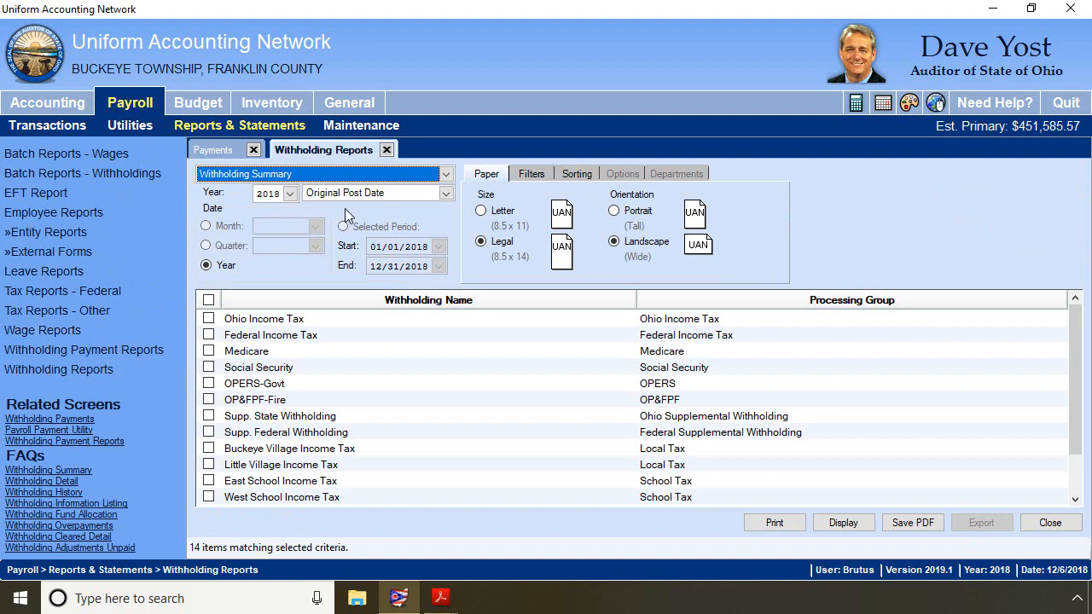
{"action": "left_click", "coordinate": [206, 368]}
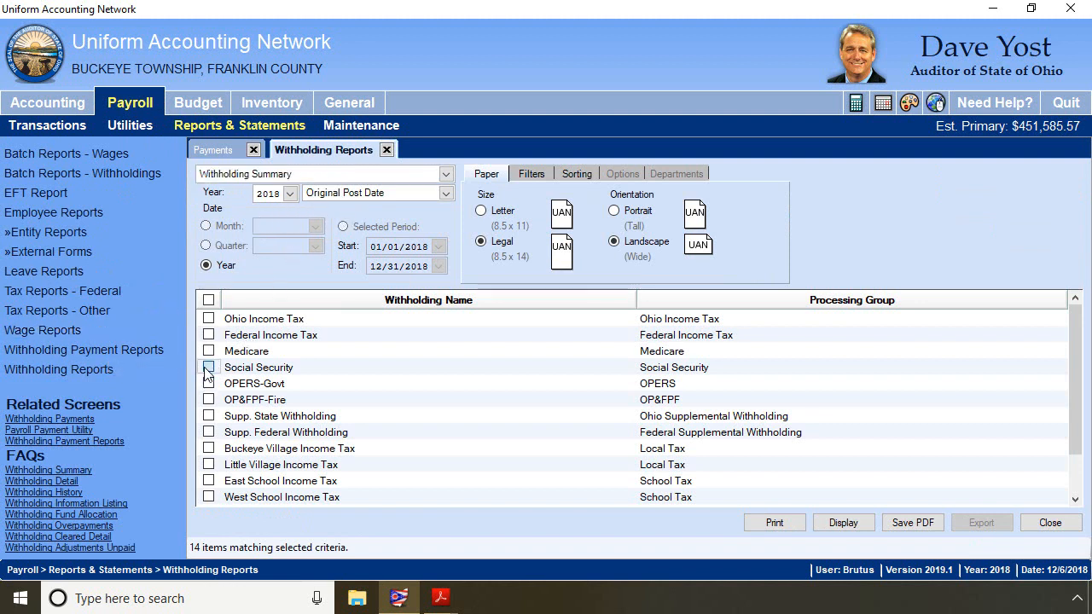
{"action": "left_click", "coordinate": [229, 365], "text": "shift"}
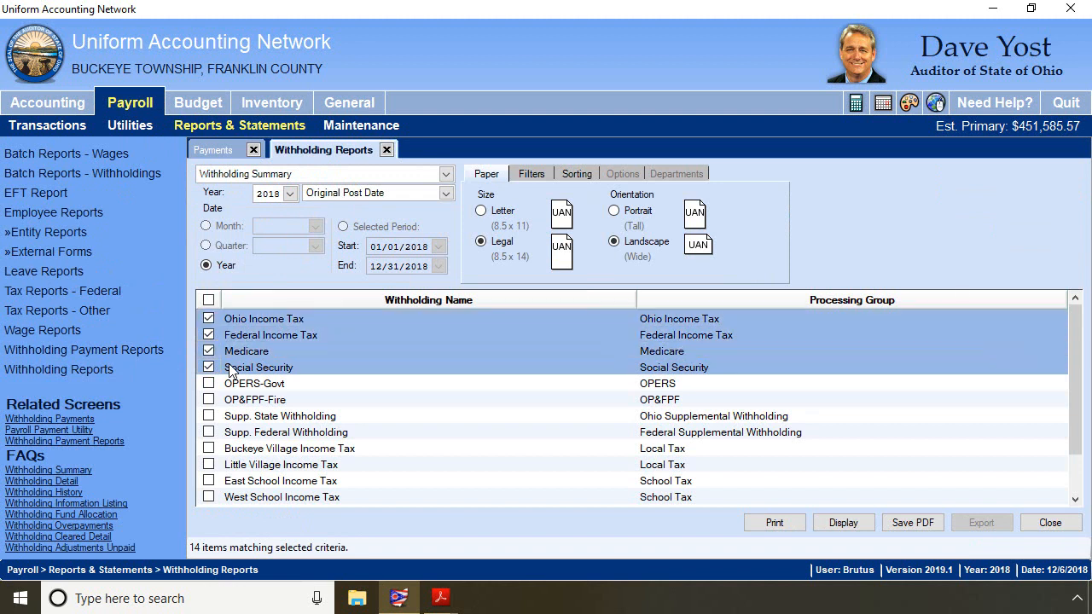
{"action": "left_click", "coordinate": [208, 417]}
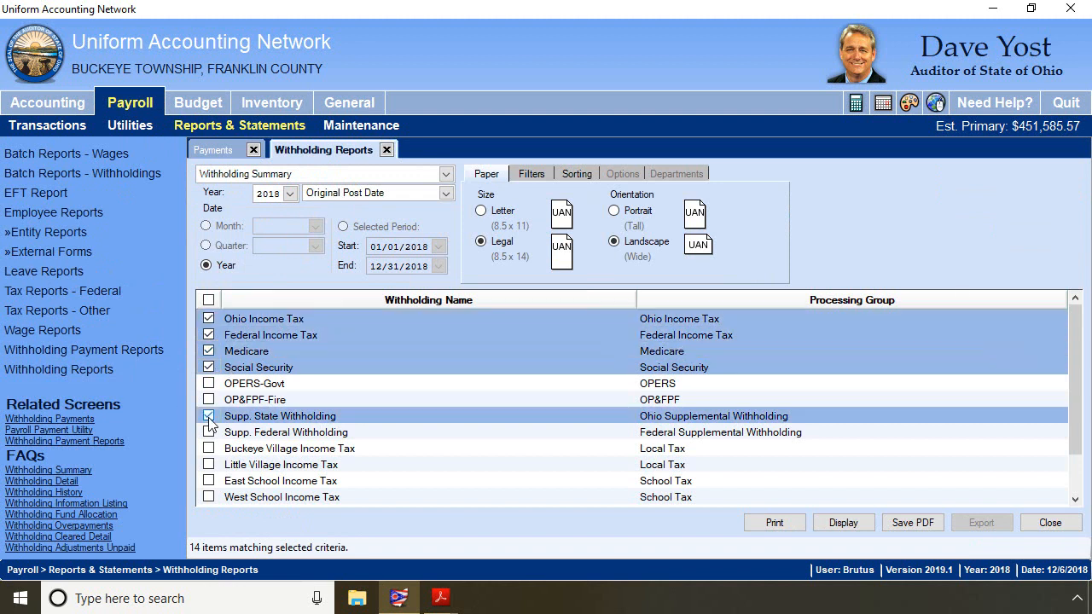
{"action": "left_click", "coordinate": [210, 427], "text": "shift"}
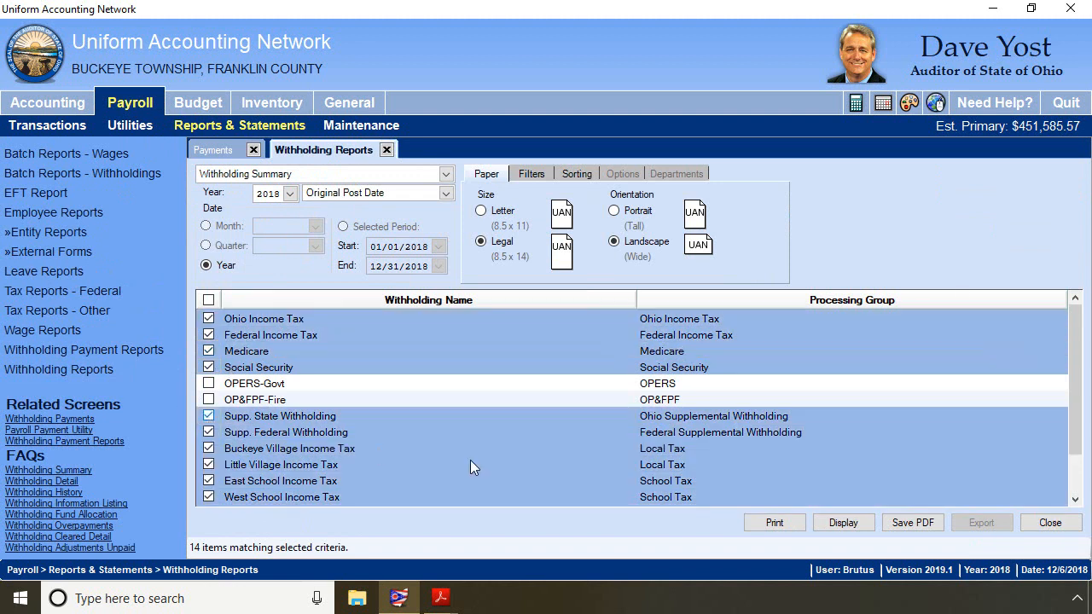
{"action": "left_click", "coordinate": [844, 522]}
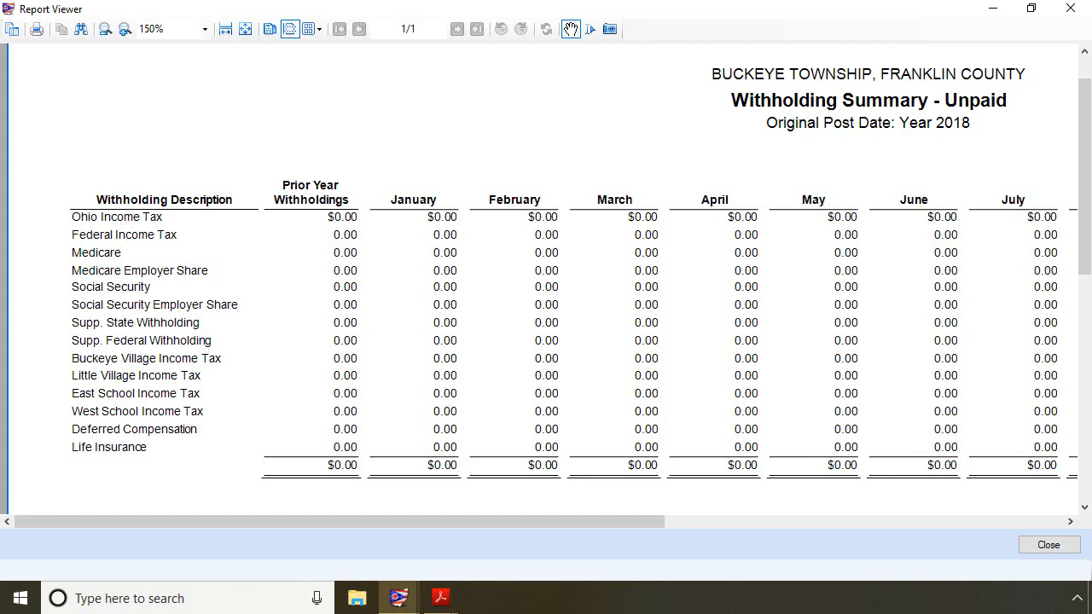
{"action": "left_click_drag", "start_coordinate": [651, 527], "coordinate": [1076, 598]}
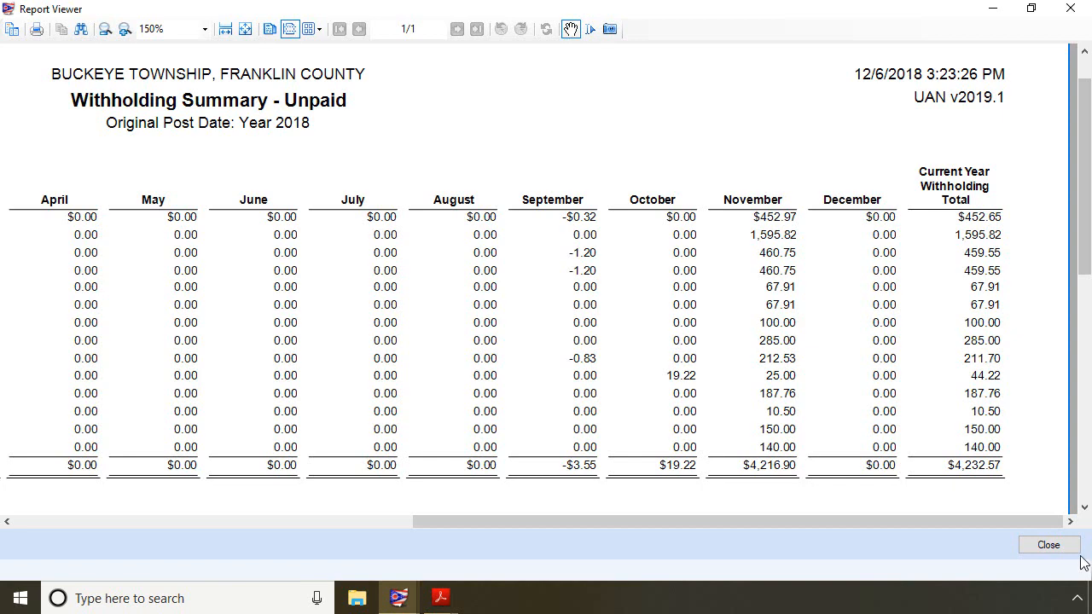
{"action": "left_click", "coordinate": [1051, 546]}
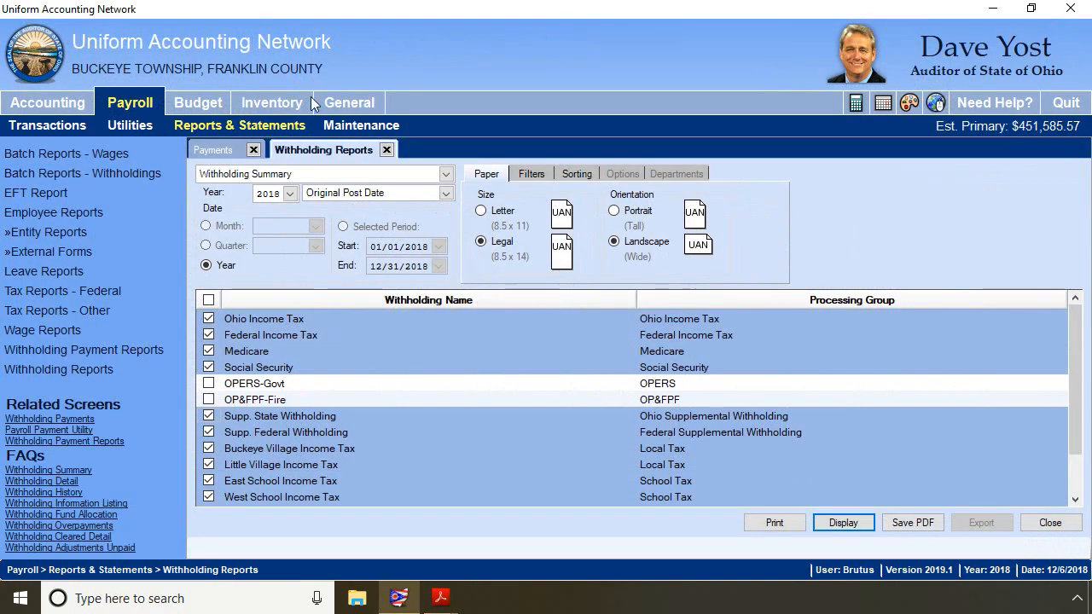
- Display the Withholding Summary by Pay Period End Date for OPERS-Govt and OP&FPF-Fire and review its November column
{"action": "left_click", "coordinate": [412, 194]}
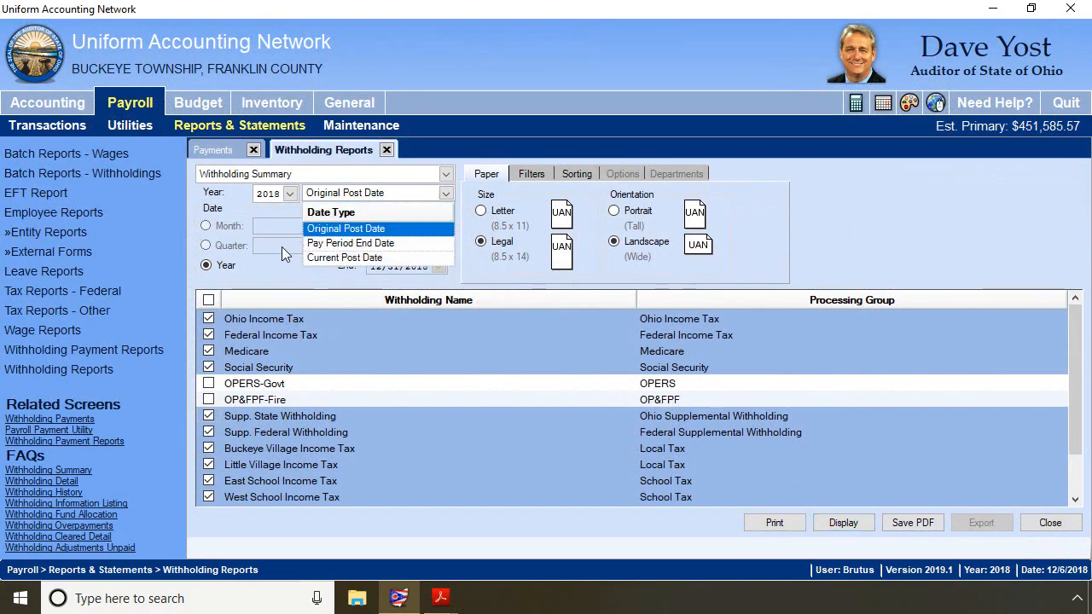
{"action": "left_click", "coordinate": [349, 244]}
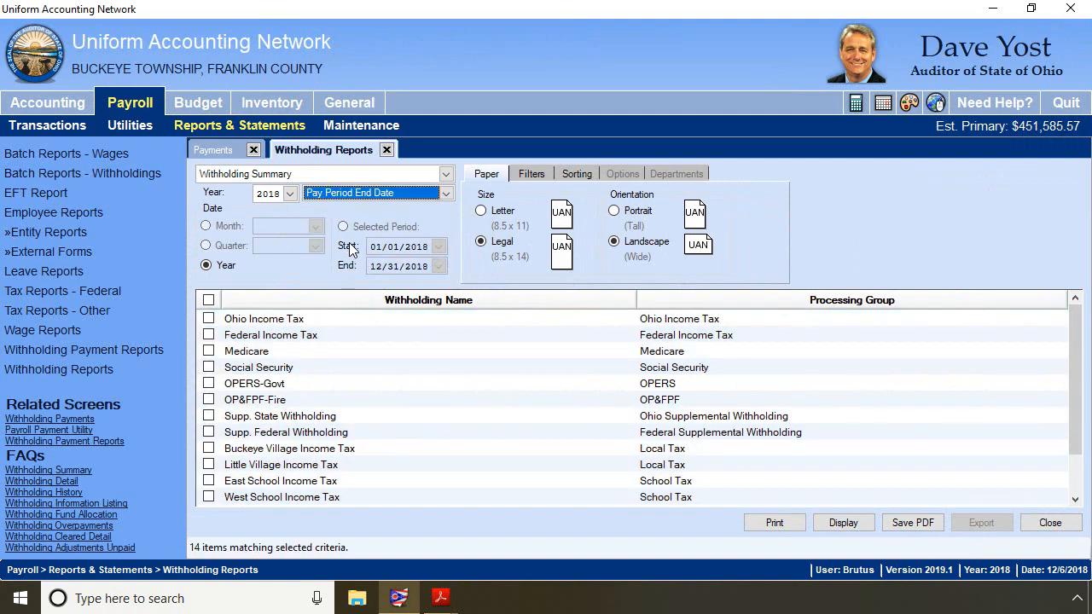
{"action": "left_click", "coordinate": [209, 384]}
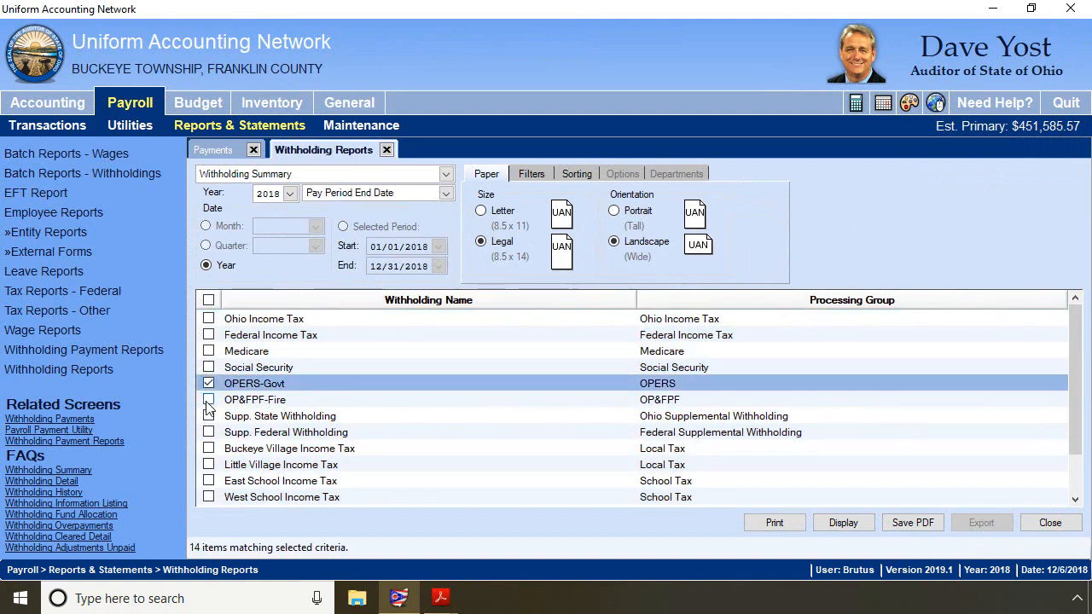
{"action": "left_click", "coordinate": [209, 400]}
{"action": "left_click", "coordinate": [843, 523]}
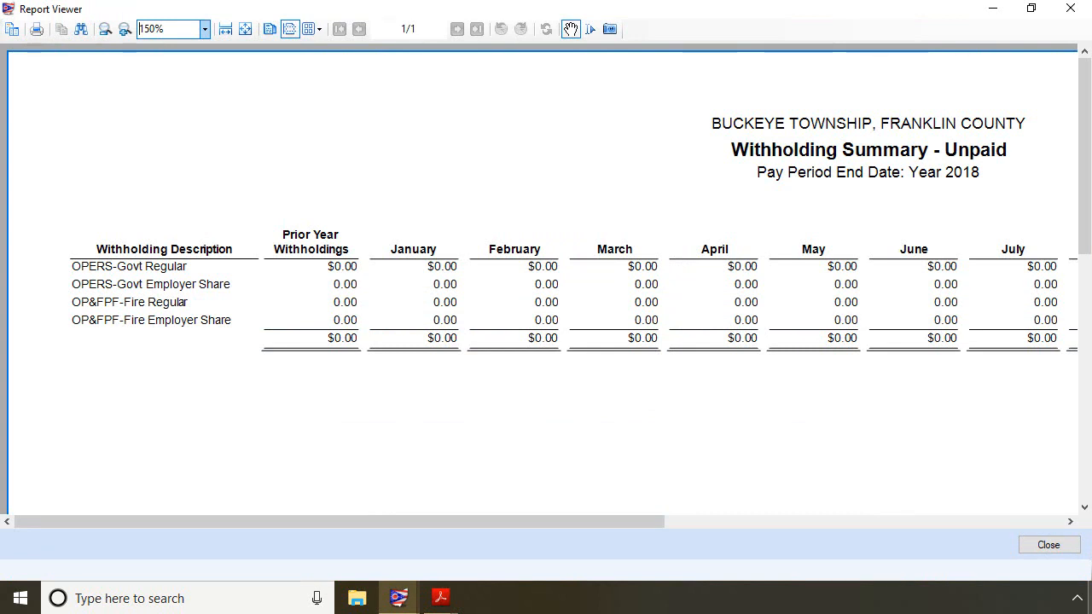
{"action": "left_click_drag", "start_coordinate": [633, 526], "coordinate": [1050, 613]}
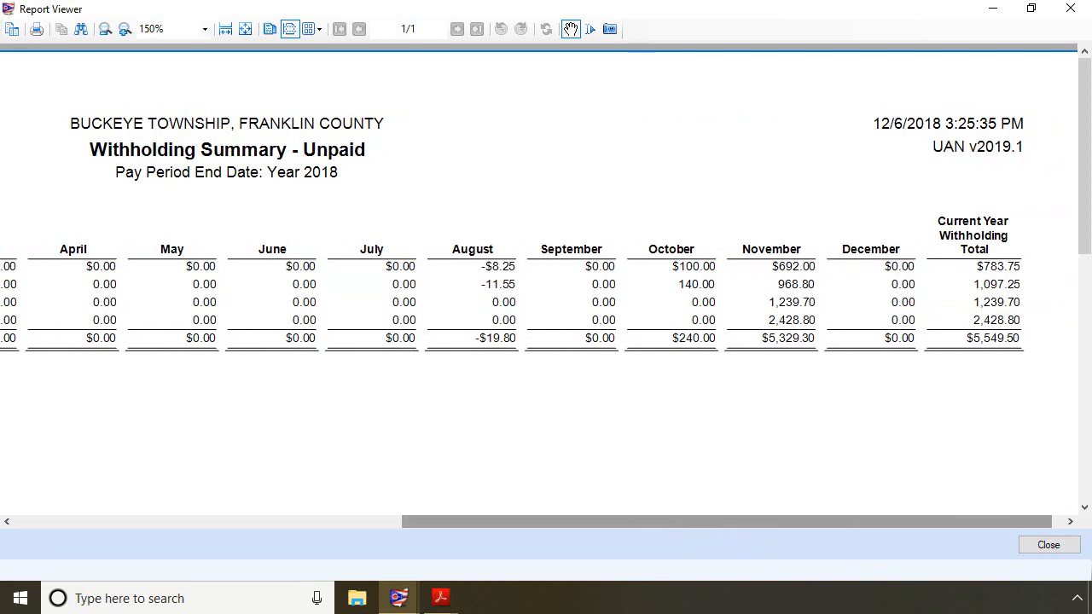